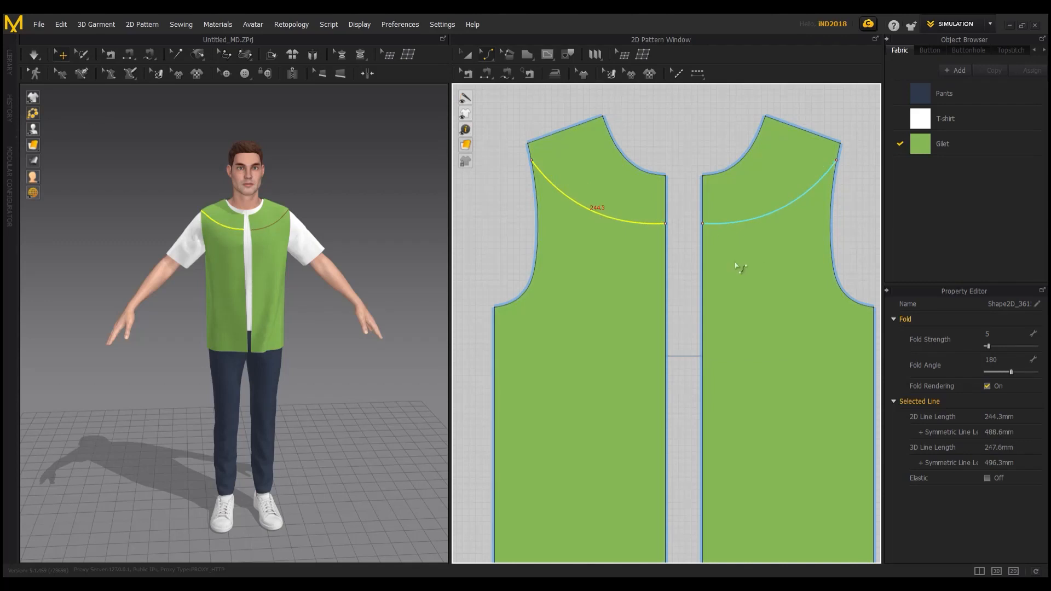
Draw a second dividing line from mid-armhole to the front opening on the front panel, curved downward to about 219 mm long.
key(s)
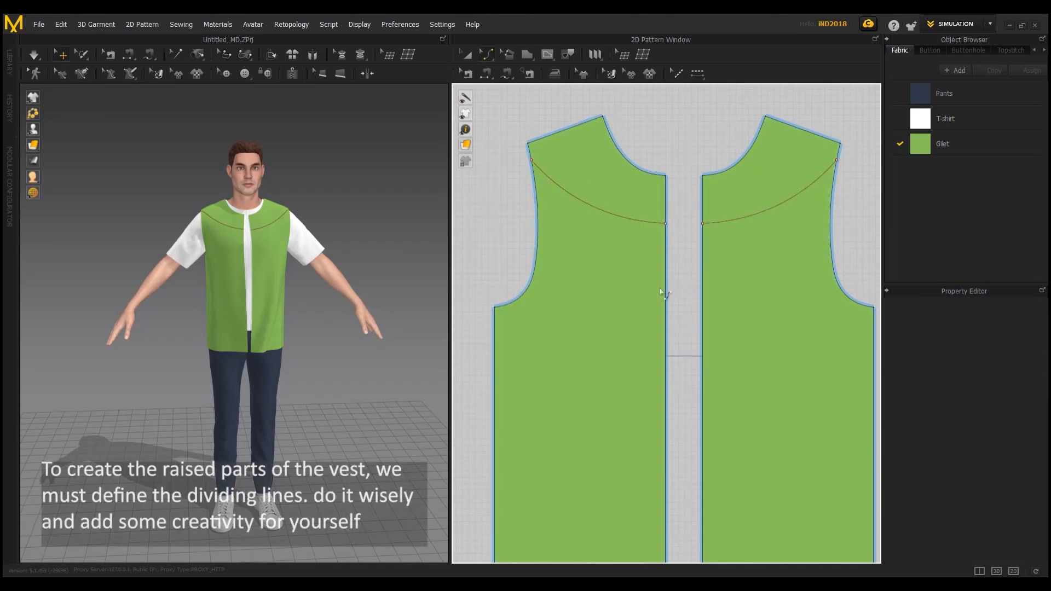
scroll(548, 269, up, 3)
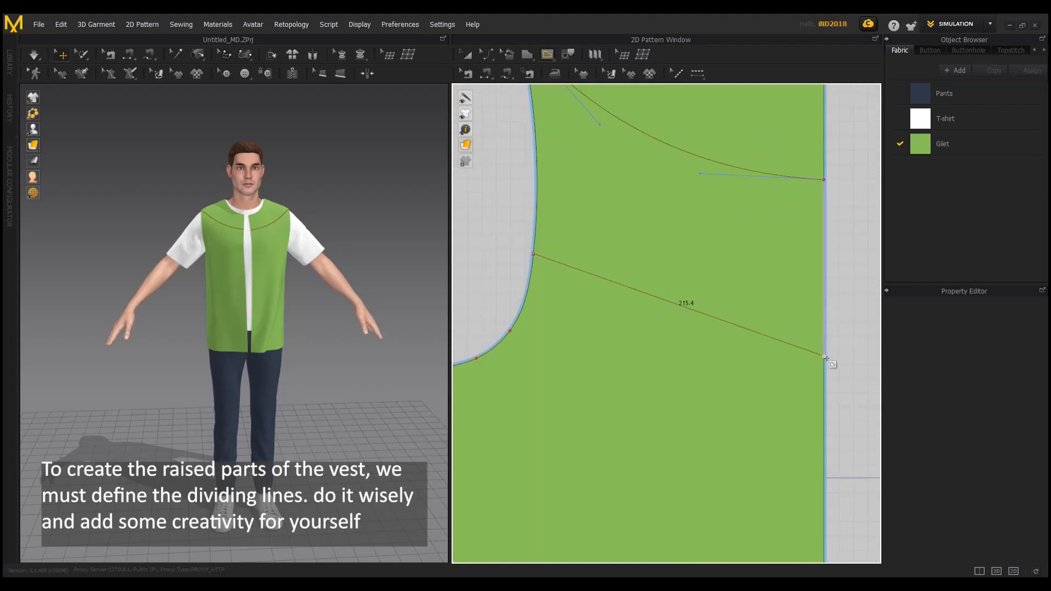
click(823, 355)
scroll(777, 370, down, 3)
middle_drag(690, 358, 630, 262)
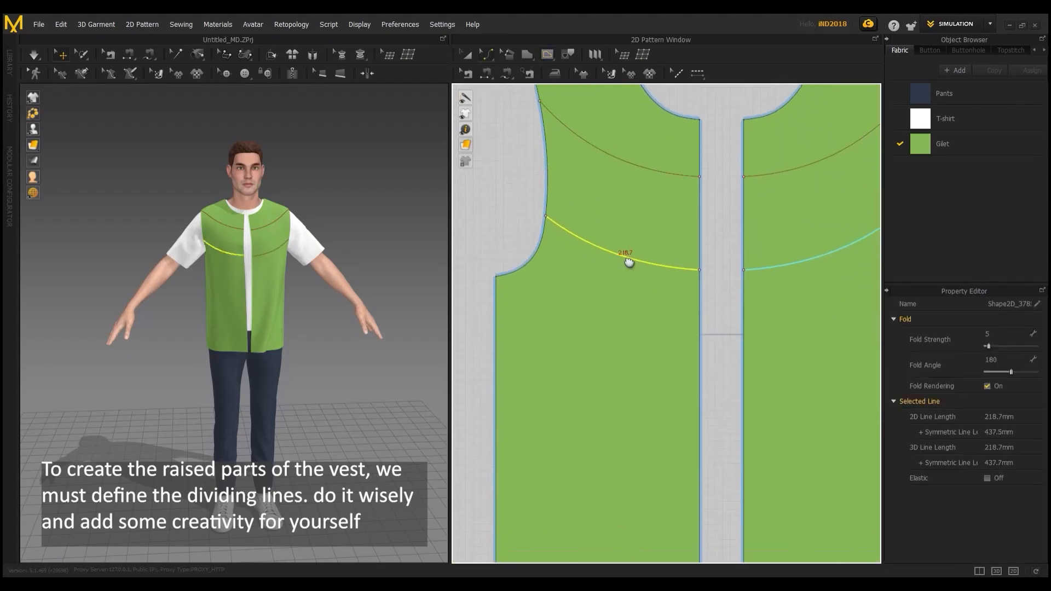
Draw a third dividing line from the underarm corner to the front opening and curve it downward to about 309 mm long.
click(700, 379)
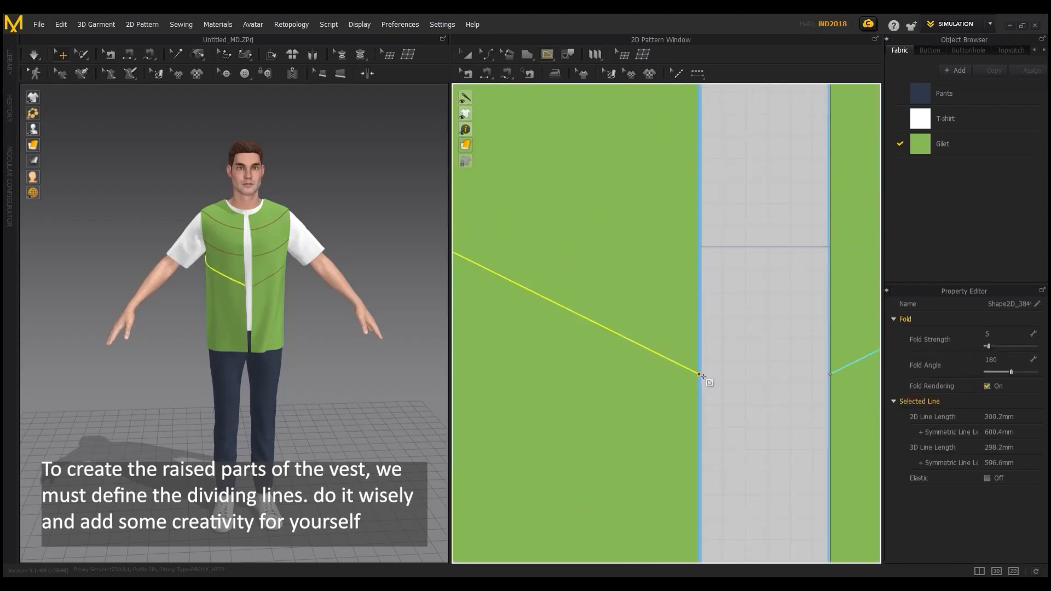
scroll(701, 377, down, 3)
key(c)
drag(639, 347, 639, 364)
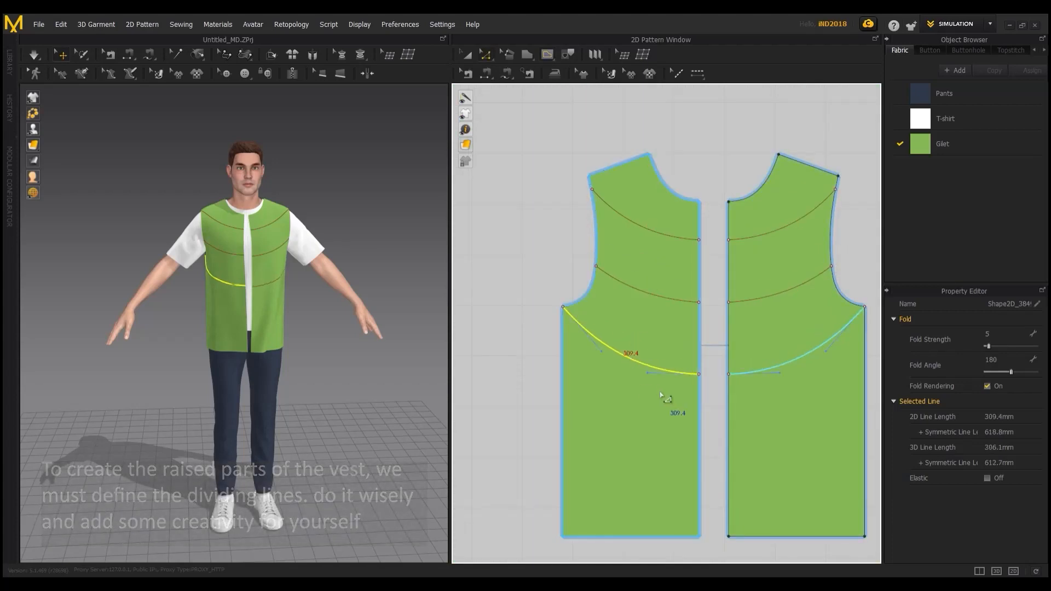
Draw three evenly spaced, nearly horizontal dividing lines across the lower half of the front panel, from side edge to front opening.
key(z)
drag(711, 383, 708, 374)
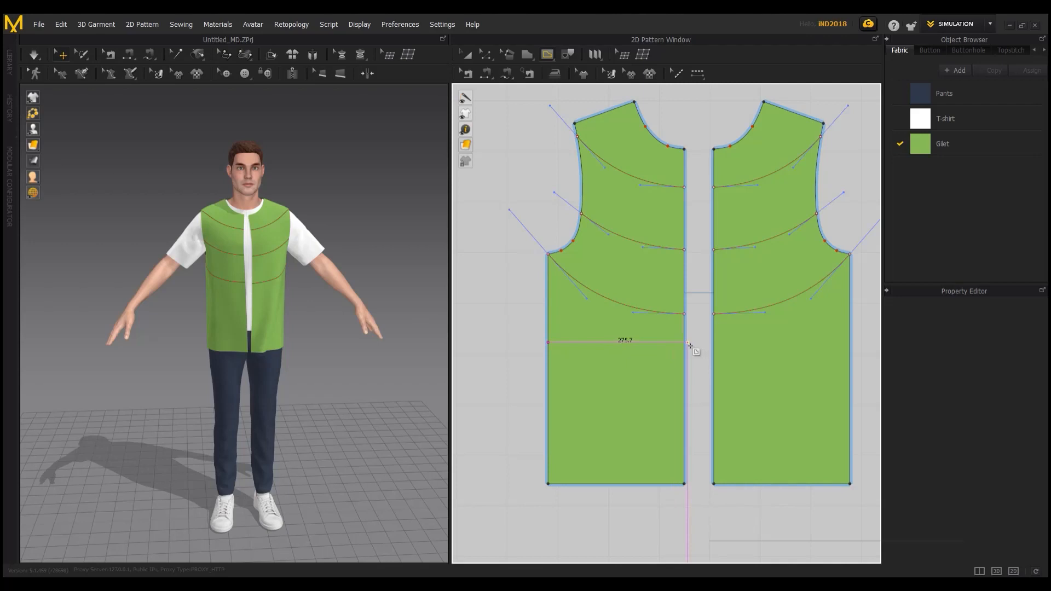
click(688, 343)
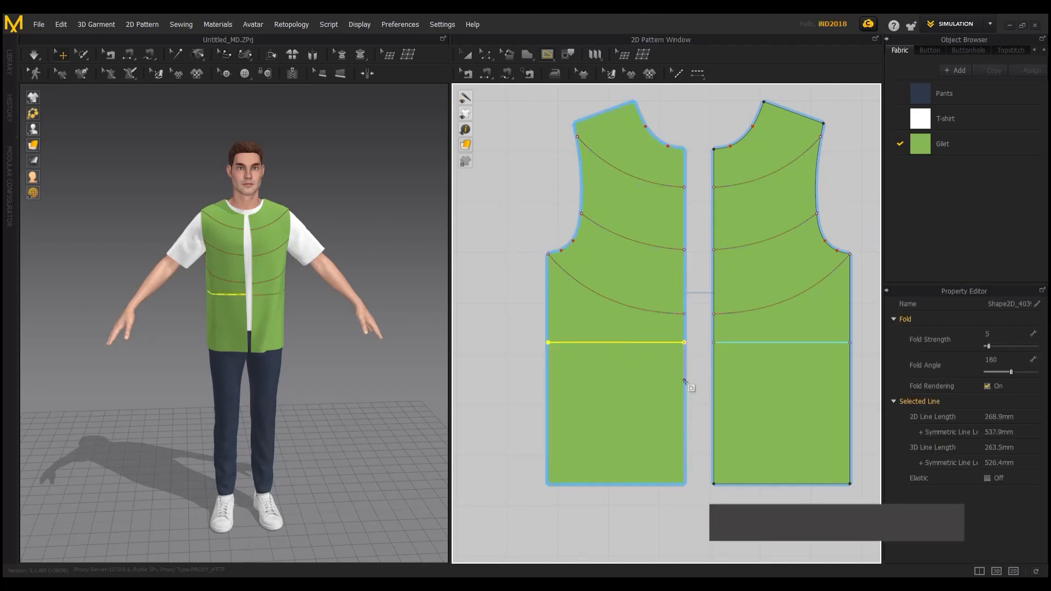
click(548, 390)
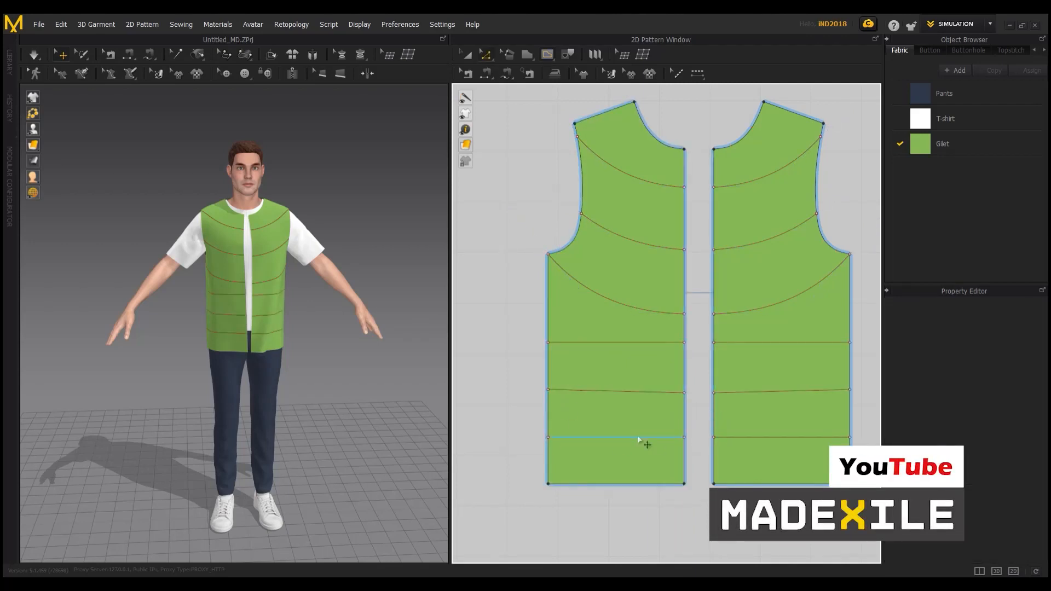
Select all six dividing lines on the front panel and cut and sew the panel along them.
shift+click(635, 176)
shift+click(638, 236)
shift+click(655, 305)
click(517, 245)
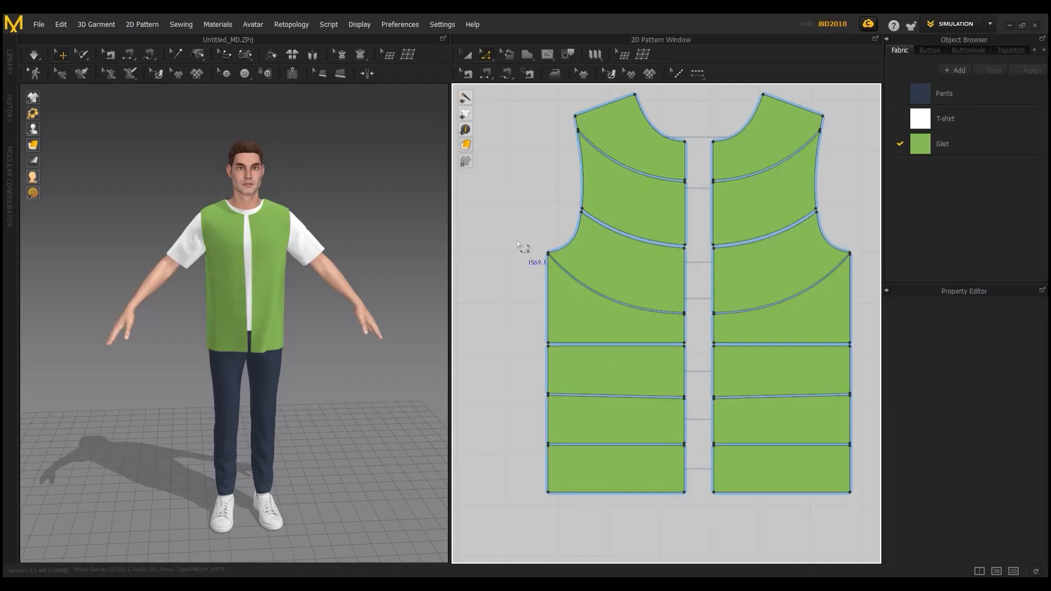
Show only the 2D patterns and move the vest's back panels beside the front pieces, with their hems level.
scroll(720, 340, down, 3)
middle_drag(720, 340, 668, 368)
drag(777, 295, 646, 299)
scroll(602, 315, up, 3)
key(F6)
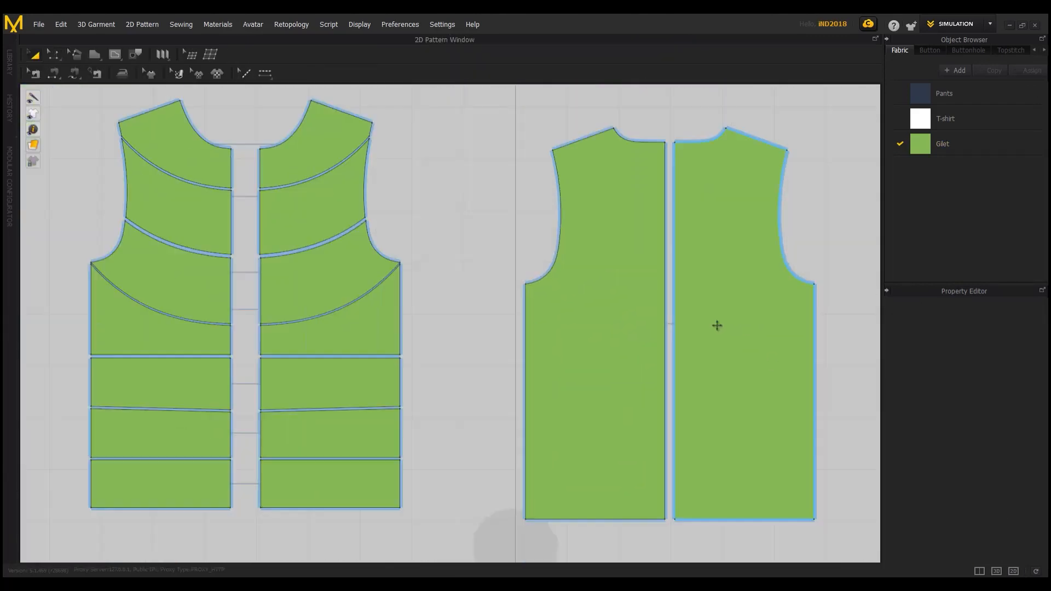
scroll(706, 323, down, 2)
click(731, 305)
click(502, 289)
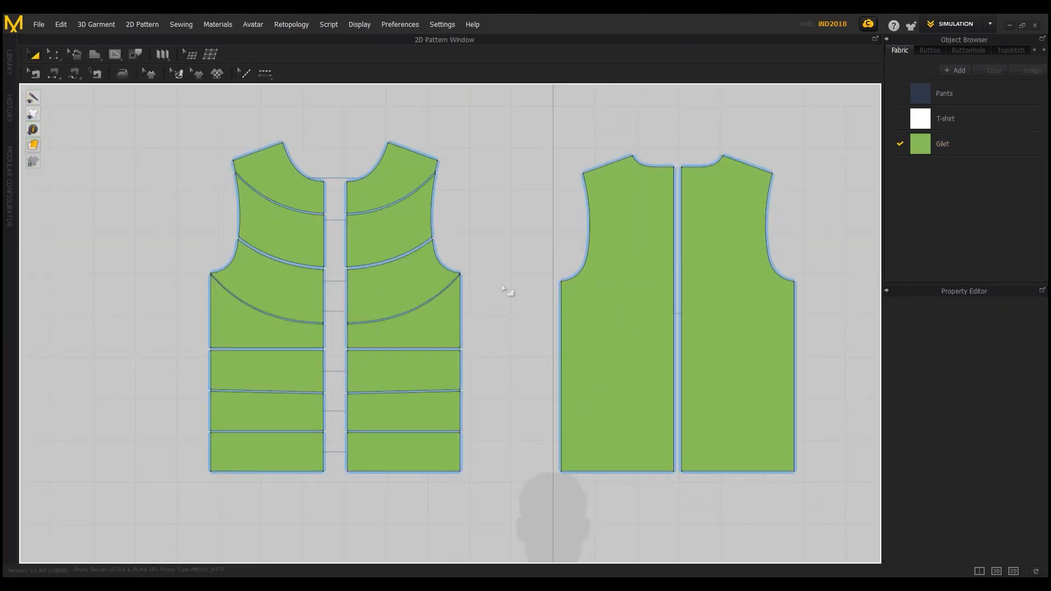
Draw three downward-curving dividing lines across the upper back panel, the lowest starting at the underarm corner and about 283 mm long.
key(v)
scroll(582, 181, up, 4)
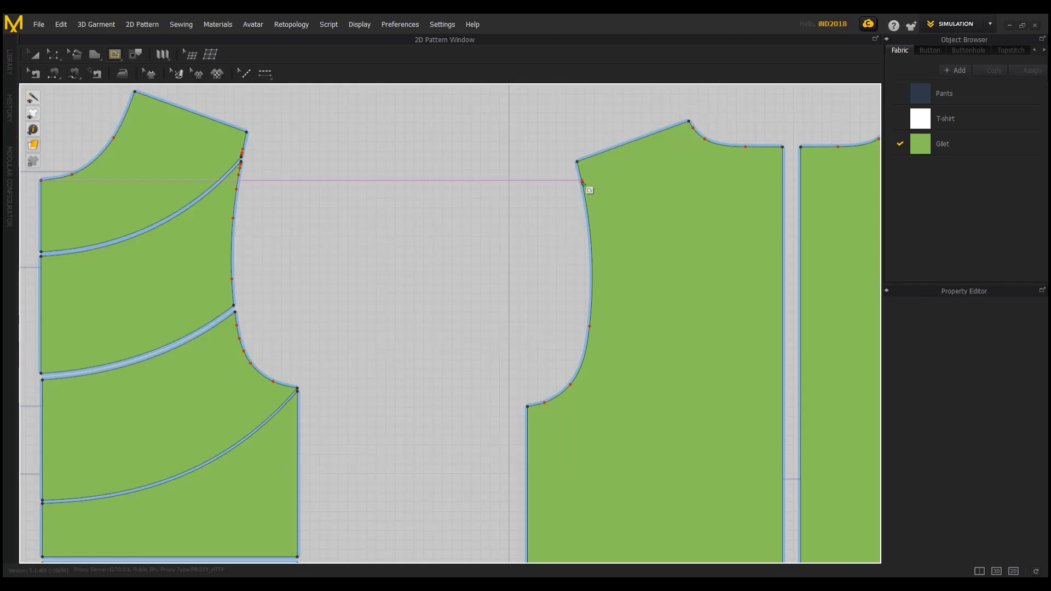
click(783, 223)
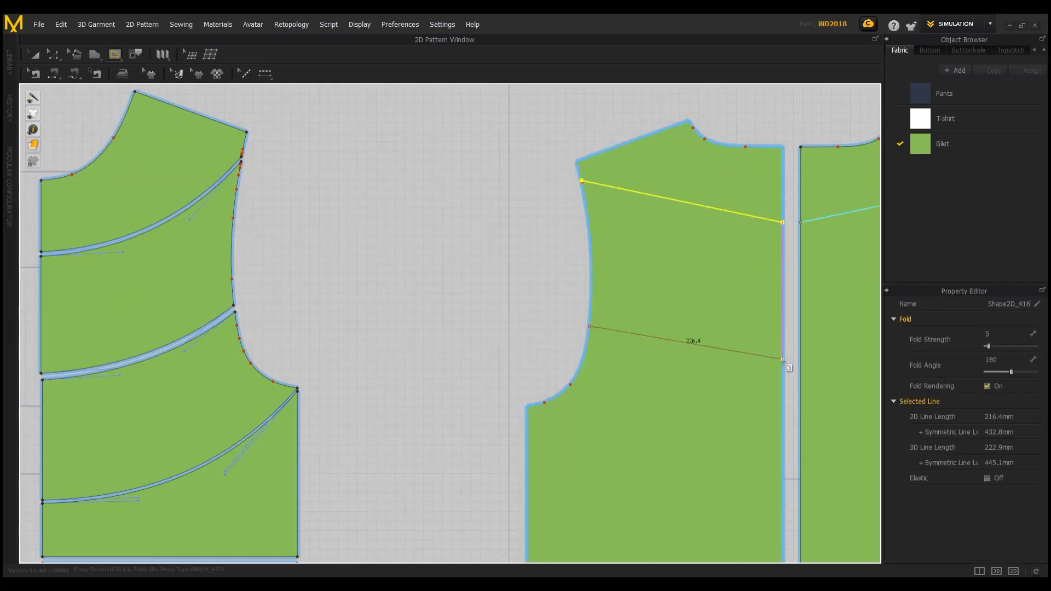
right_drag(629, 416, 523, 300)
scroll(523, 300, down, 2)
click(444, 293)
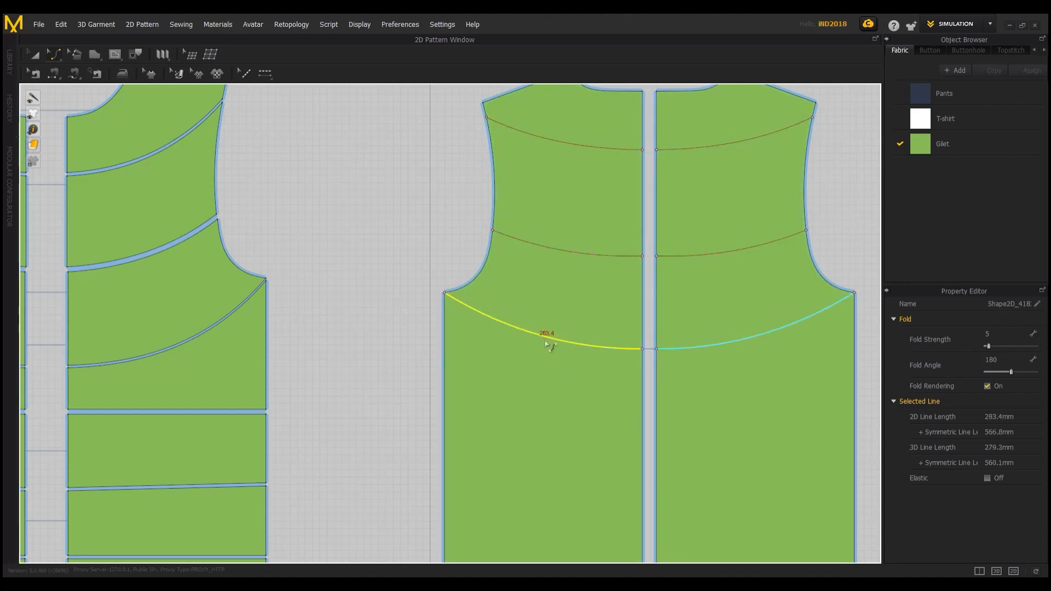
Draw three evenly spaced horizontal dividing lines, each about 269 mm long, across the lower half of the back panel.
scroll(549, 345, down, 3)
right_drag(548, 344, 524, 312)
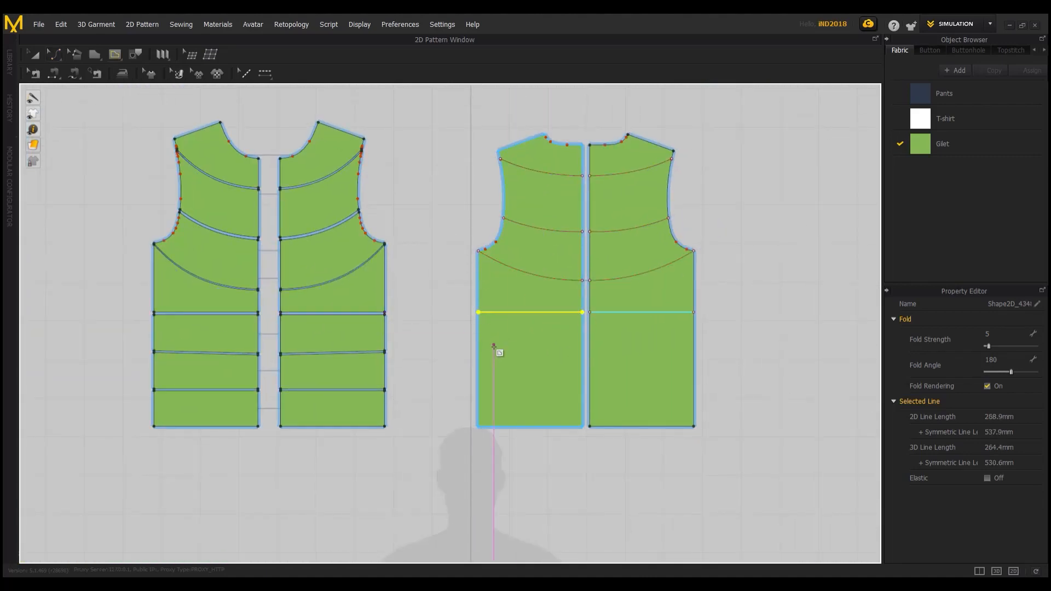
click(590, 392)
scroll(591, 403, up, 5)
Select all six dividing lines on the back panel and cut and sew the panel along them.
scroll(396, 274, down, 4)
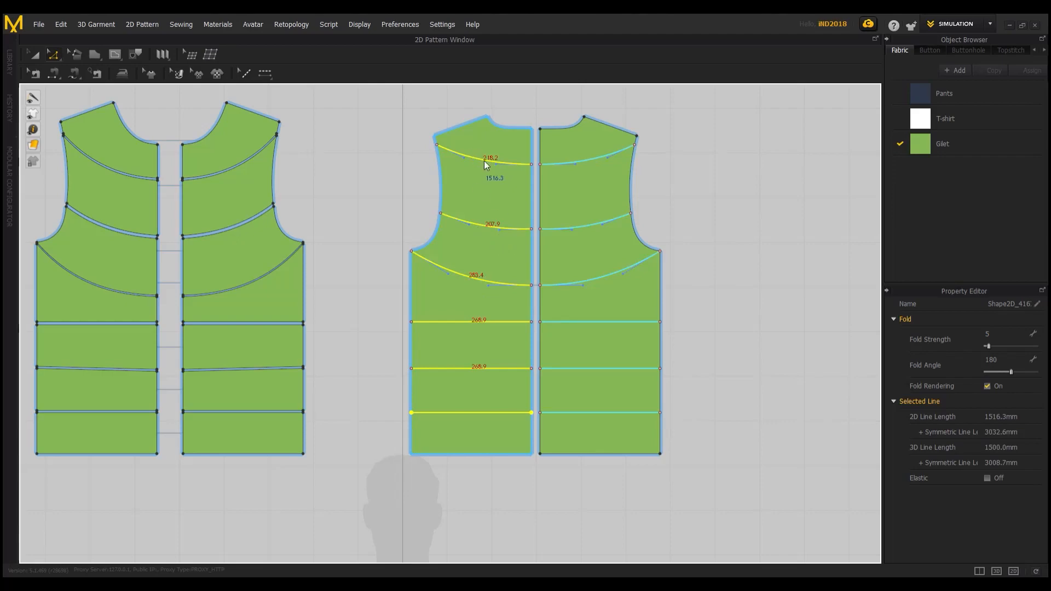
click(389, 241)
Move all back pieces farther away from the front pieces and check the divided vest on the avatar in 3D.
scroll(389, 241, down, 3)
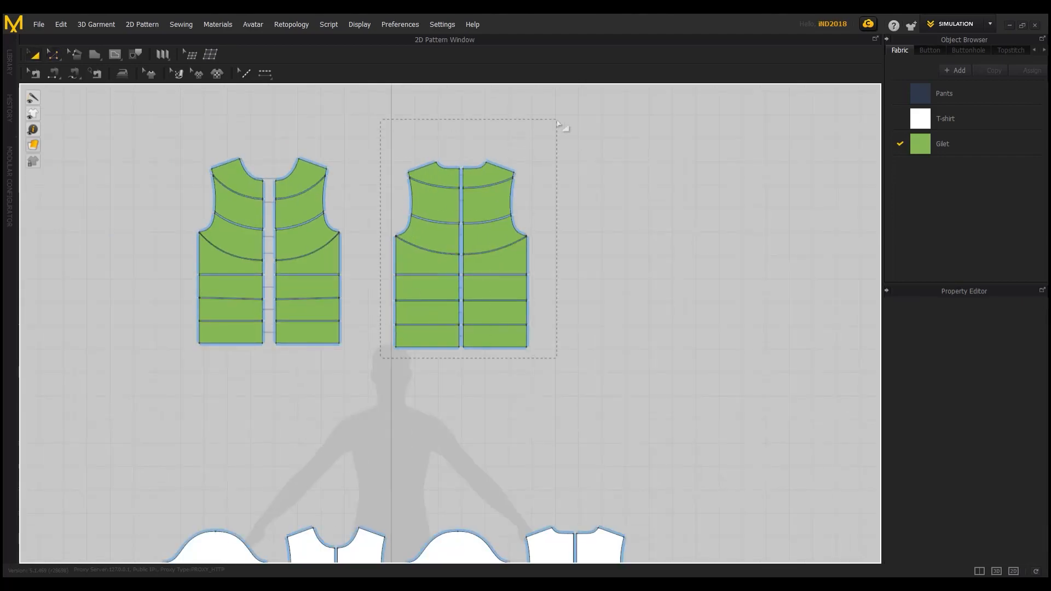
drag(558, 125, 559, 126)
drag(481, 219, 673, 219)
click(486, 319)
click(996, 571)
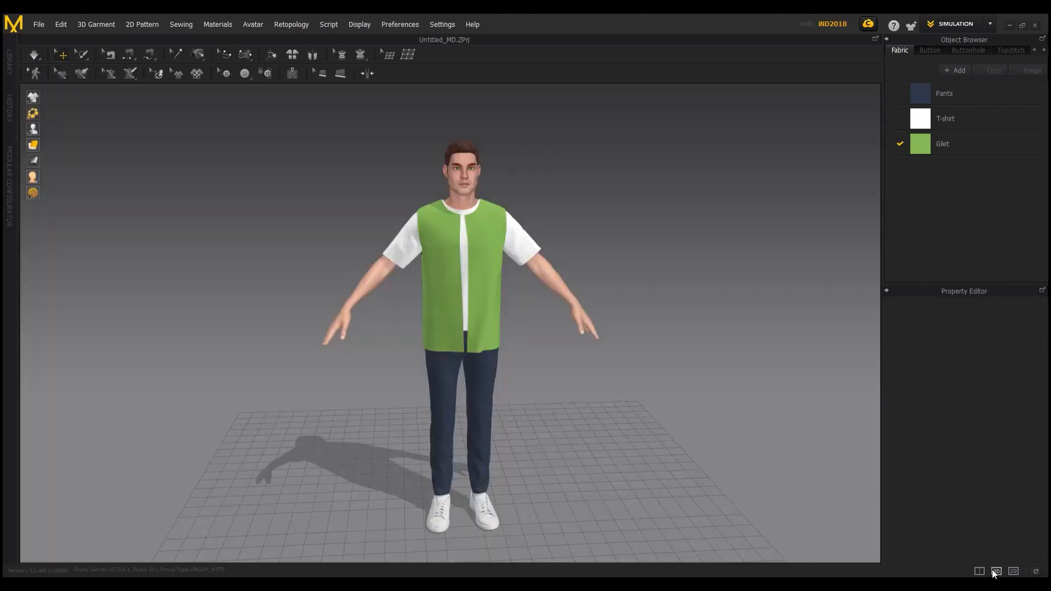
scroll(530, 277, up, 5)
right_drag(530, 277, 394, 264)
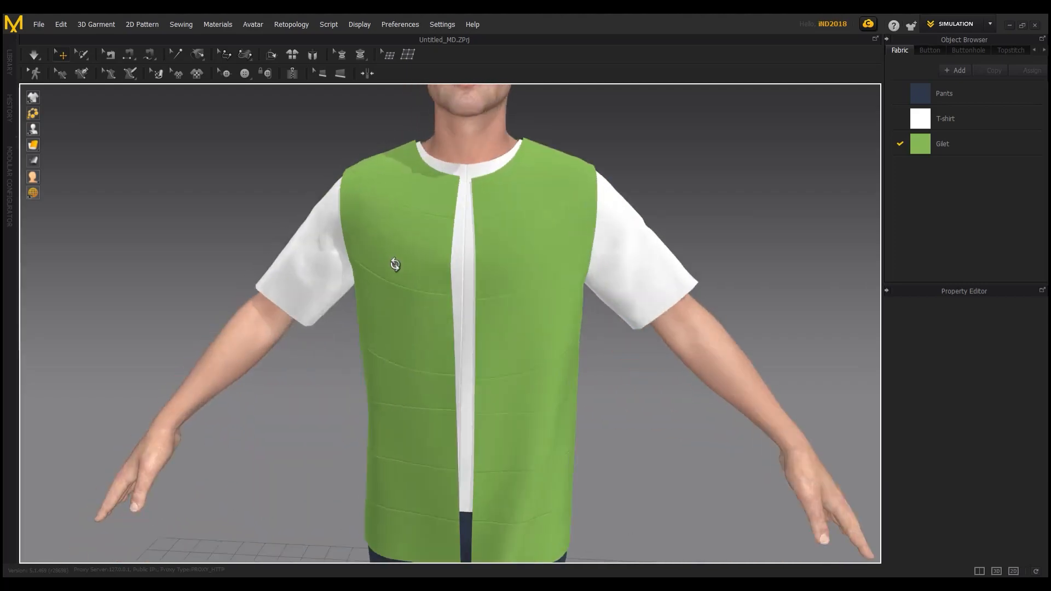
scroll(453, 266, down, 5)
Duplicate all front vest pieces and place the copy between the front and back pieces in the 2D patterns.
click(1013, 571)
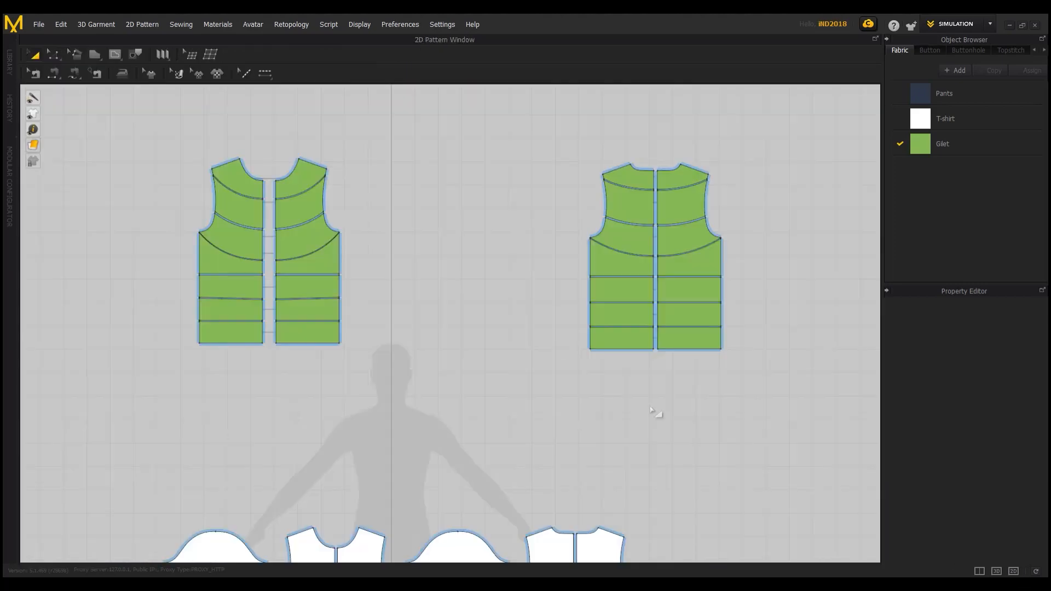
scroll(381, 284, down, 1)
scroll(380, 284, up, 3)
middle_drag(362, 266, 546, 347)
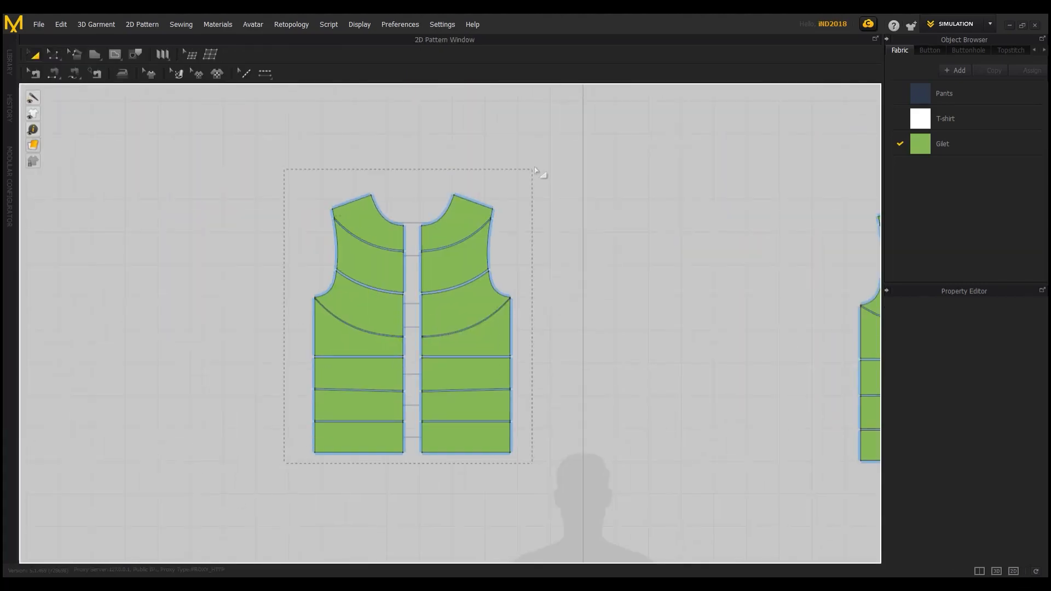
drag(535, 171, 541, 178)
key(ctrl+v)
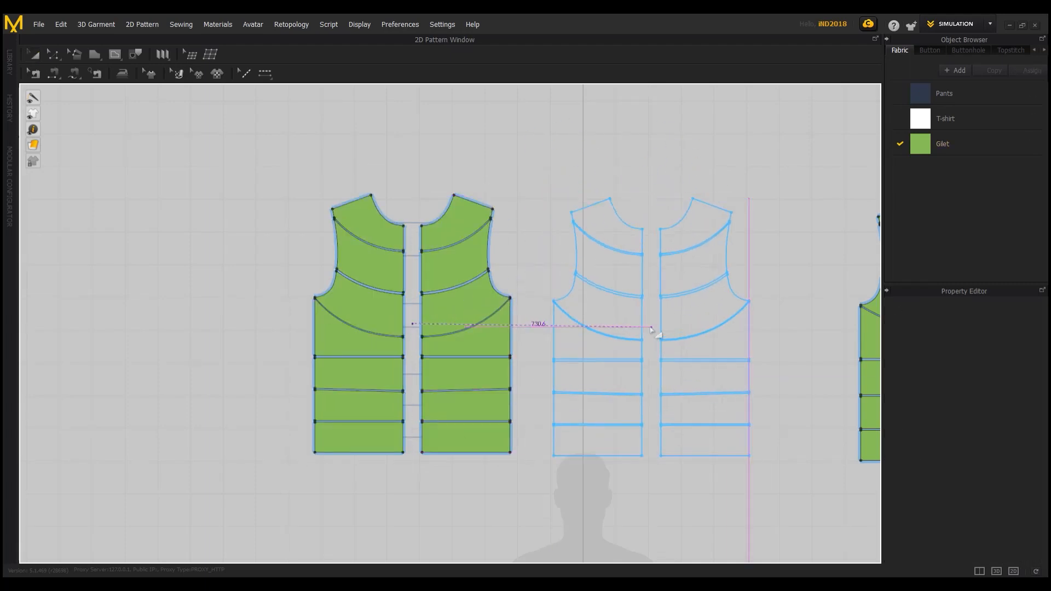
click(657, 326)
scroll(568, 239, down, 2)
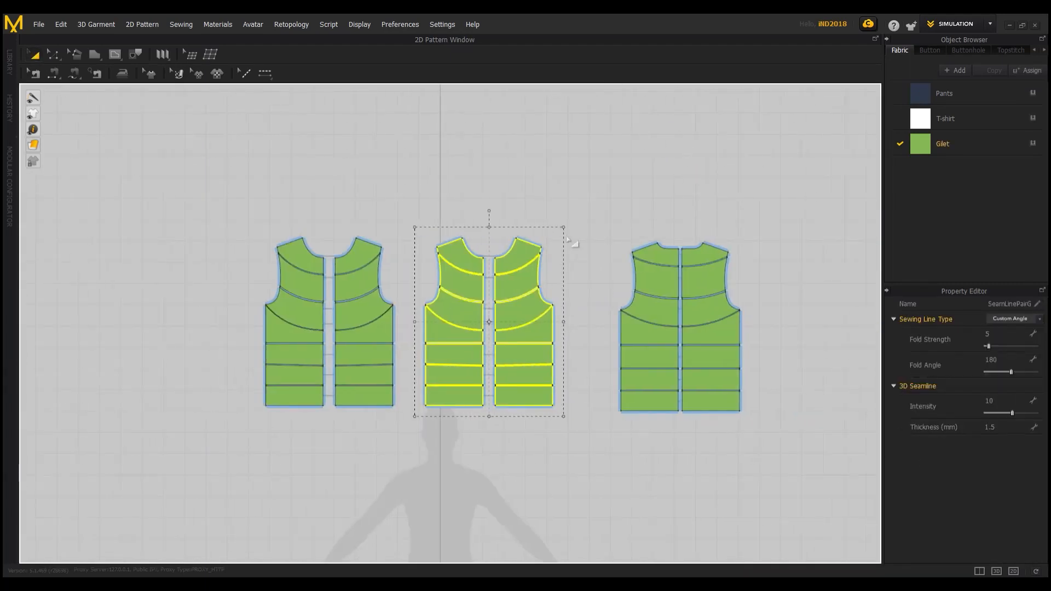
Enlarge the copied front pieces slightly, keeping their proportions and hem level.
mouse_move(571, 232)
mouse_down()
mouse_move(583, 225)
mouse_move(569, 214)
mouse_up()
key(ctrl+z)
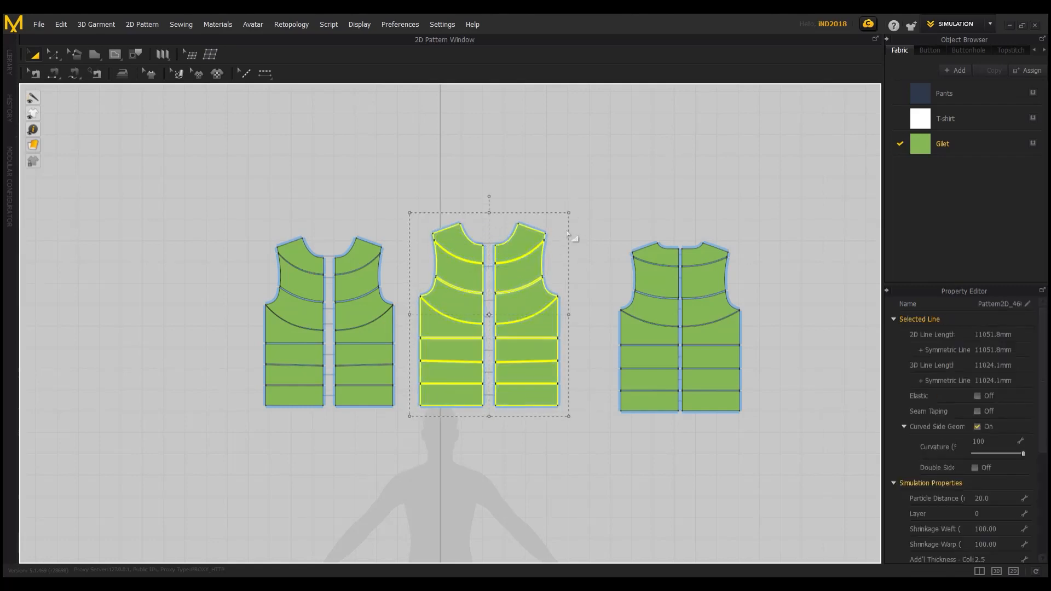
click(590, 230)
Shift the back pieces level with the front hems and widen the gap between the two back halves.
middle_drag(659, 339, 556, 333)
drag(497, 414, 664, 178)
drag(603, 284, 623, 276)
click(541, 405)
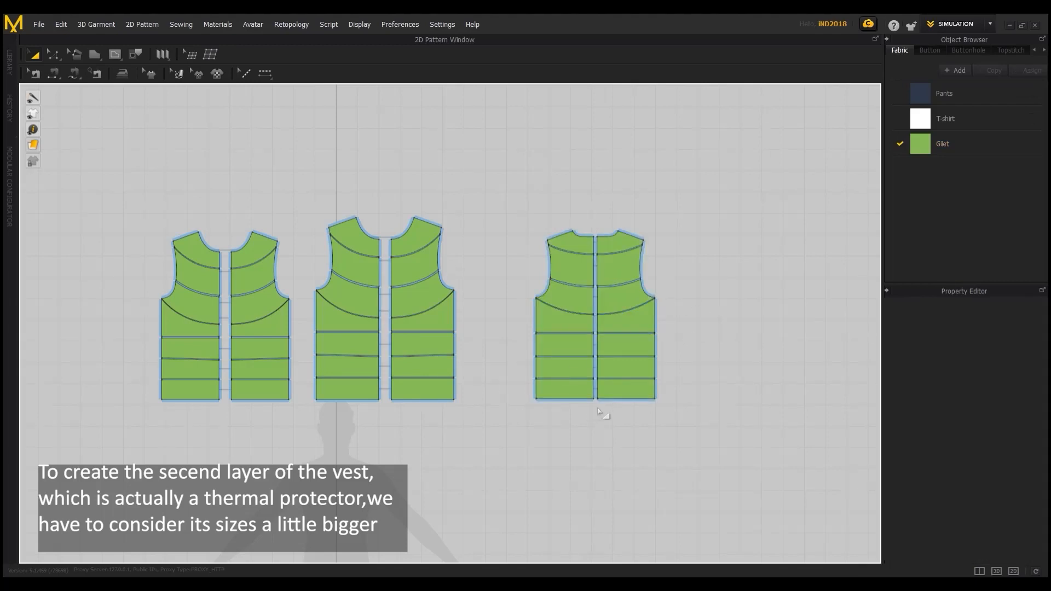
drag(702, 221, 700, 221)
drag(638, 269, 639, 269)
click(584, 437)
Duplicate all back vest pieces, place the copy beside the originals and enlarge it slightly for the outer layer.
middle_drag(582, 438, 422, 440)
drag(356, 410, 550, 186)
key(ctrl+c)
key(ctrl+v)
click(638, 315)
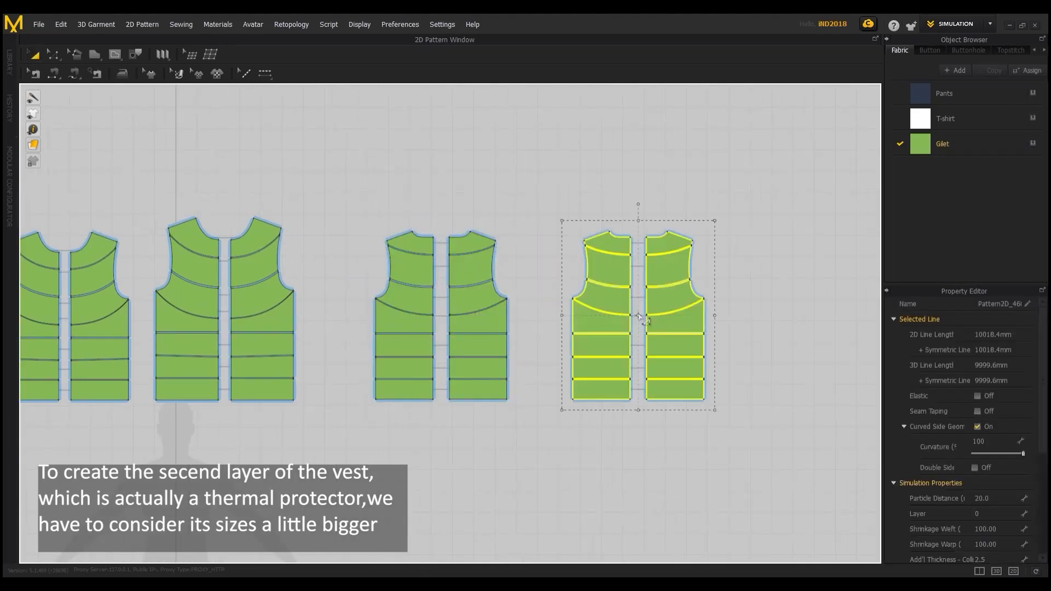
drag(715, 220, 732, 201)
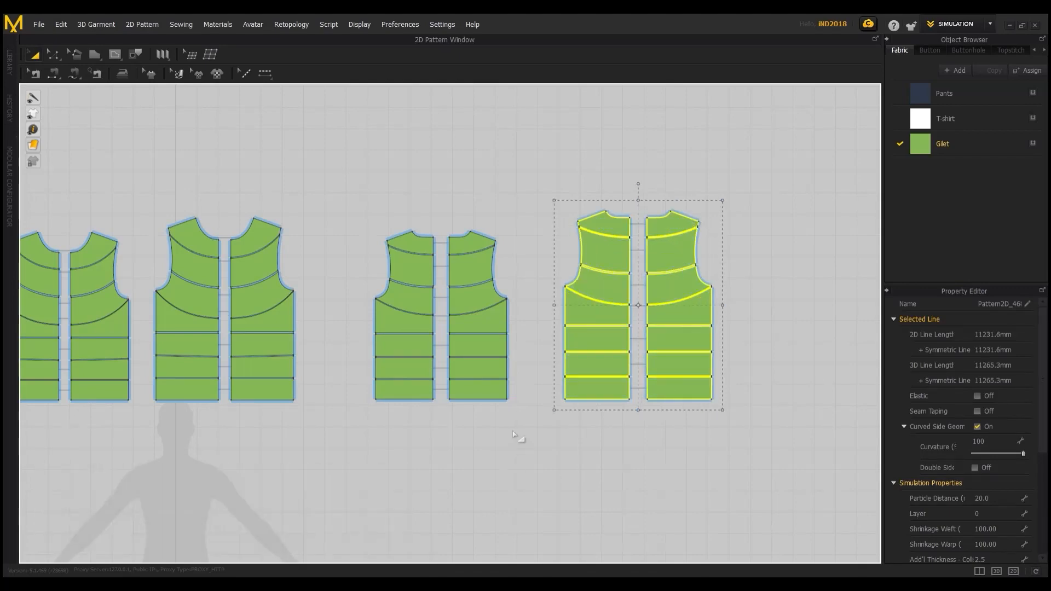
click(664, 443)
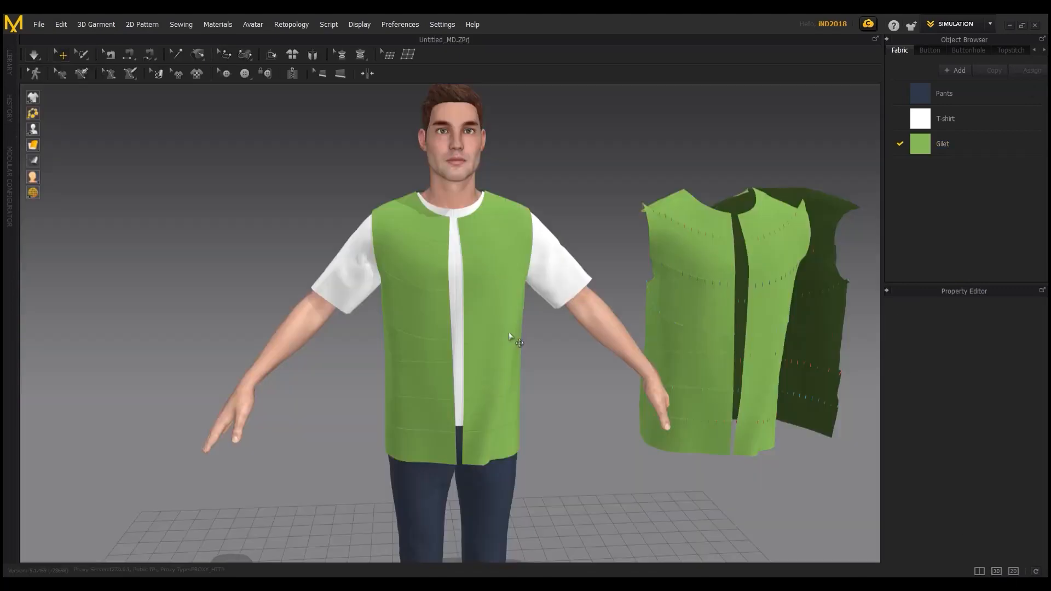
Select the enlarged front pieces and position them in 3D just in front of the vest on the avatar's chest.
right_drag(508, 332, 775, 450)
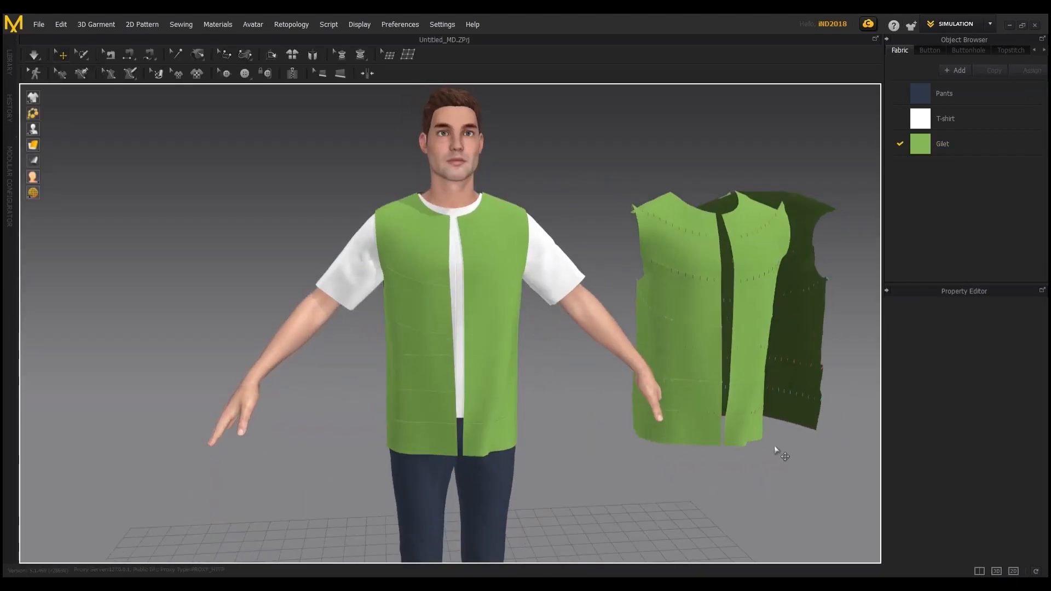
click(1014, 572)
drag(296, 271, 193, 404)
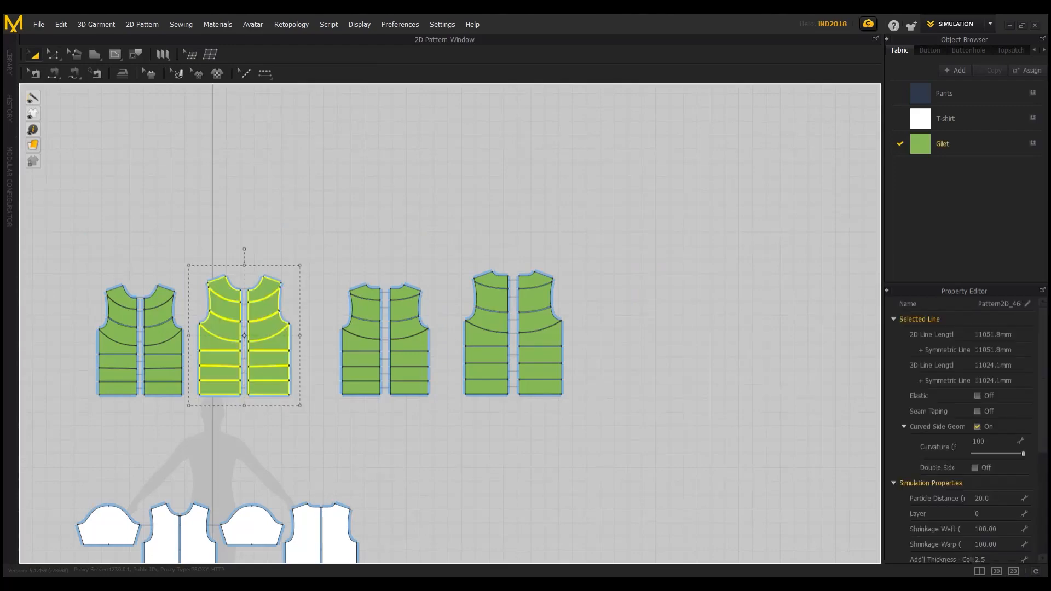
click(997, 571)
key(5)
right_drag(541, 386, 477, 360)
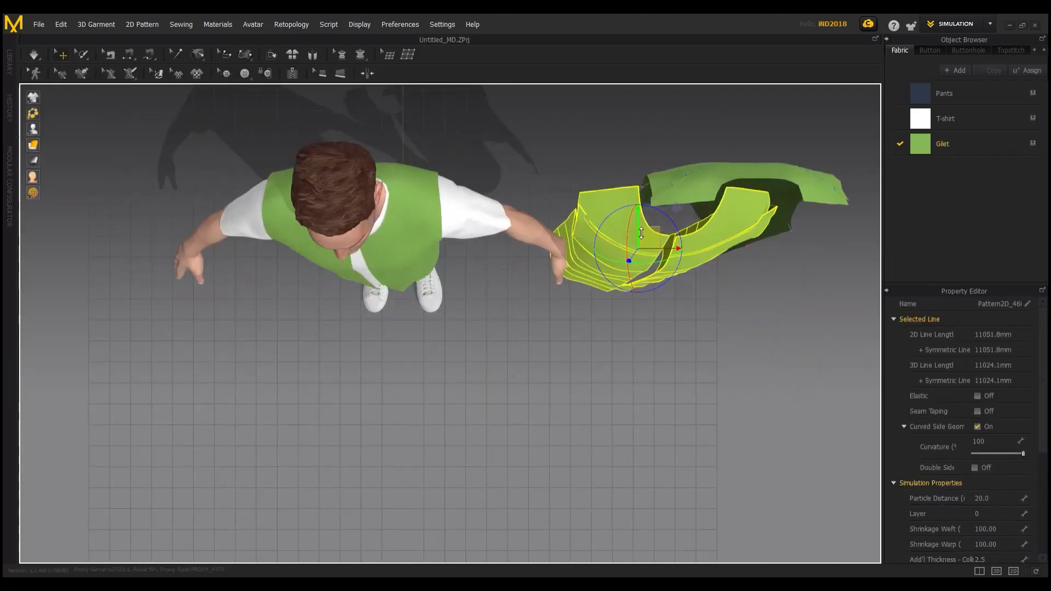
drag(651, 250, 394, 303)
middle_drag(394, 303, 512, 308)
mouse_move(515, 305)
mouse_down()
mouse_move(534, 305)
mouse_move(512, 286)
mouse_up()
right_drag(522, 311, 492, 349)
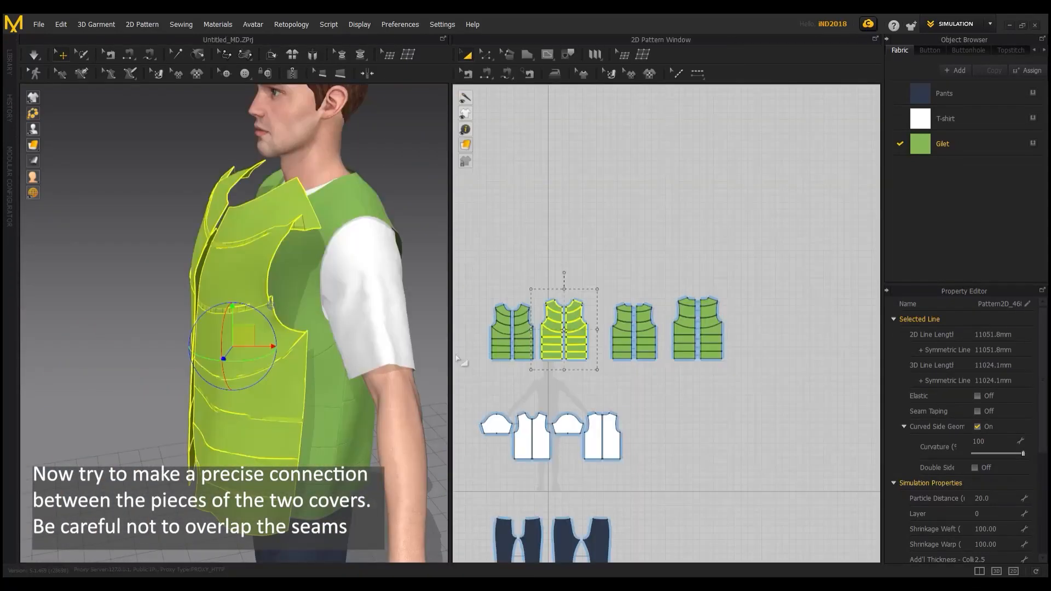
Sew the curved quilting lines of the enlarged front pieces to the matching curves on the original front with Segment Sewing.
scroll(607, 329, up, 5)
scroll(749, 282, down, 2)
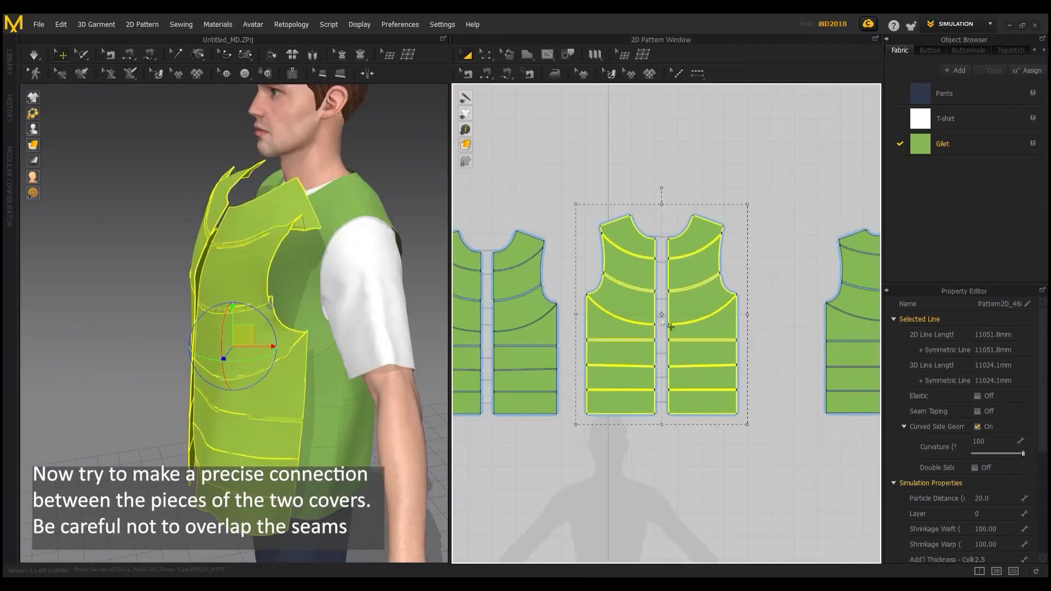
key(n)
scroll(751, 283, up, 3)
middle_drag(563, 274, 680, 274)
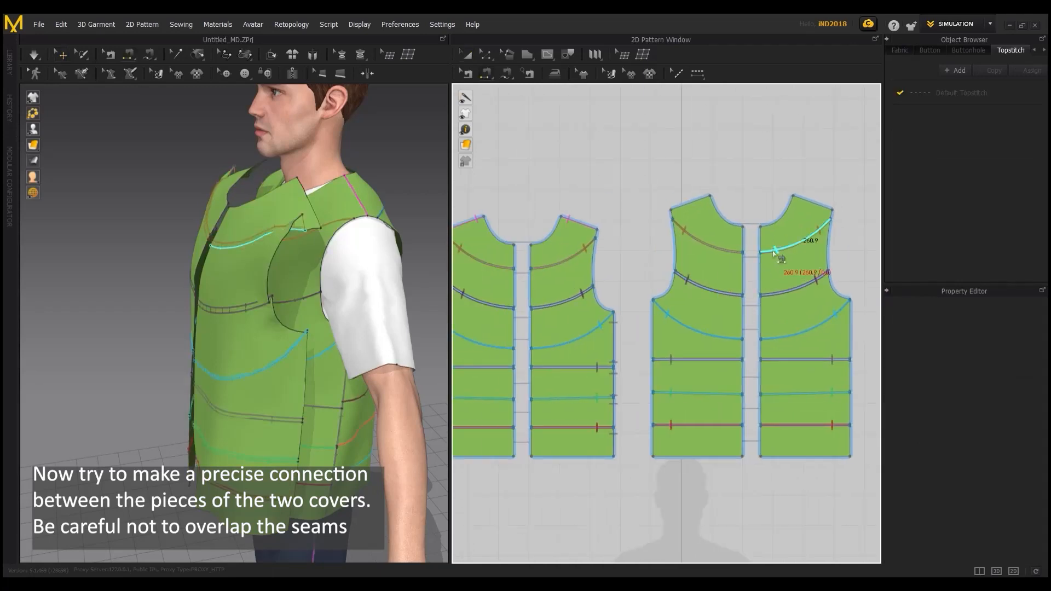
click(549, 267)
click(782, 338)
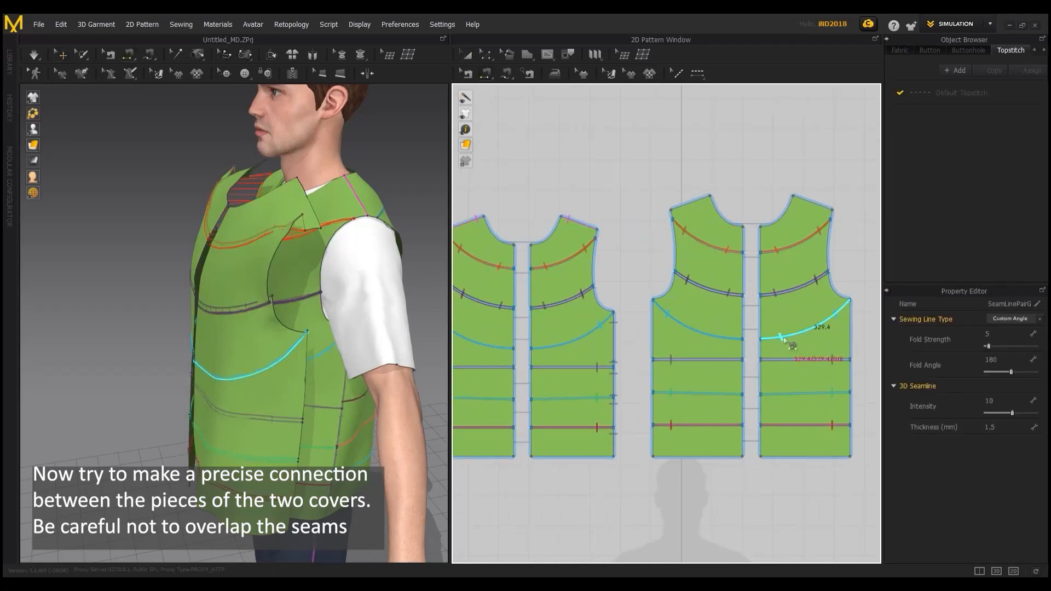
click(548, 346)
Sew the three straight quilting lines of the enlarged front to the corresponding lines on the original front pieces.
click(778, 359)
click(547, 367)
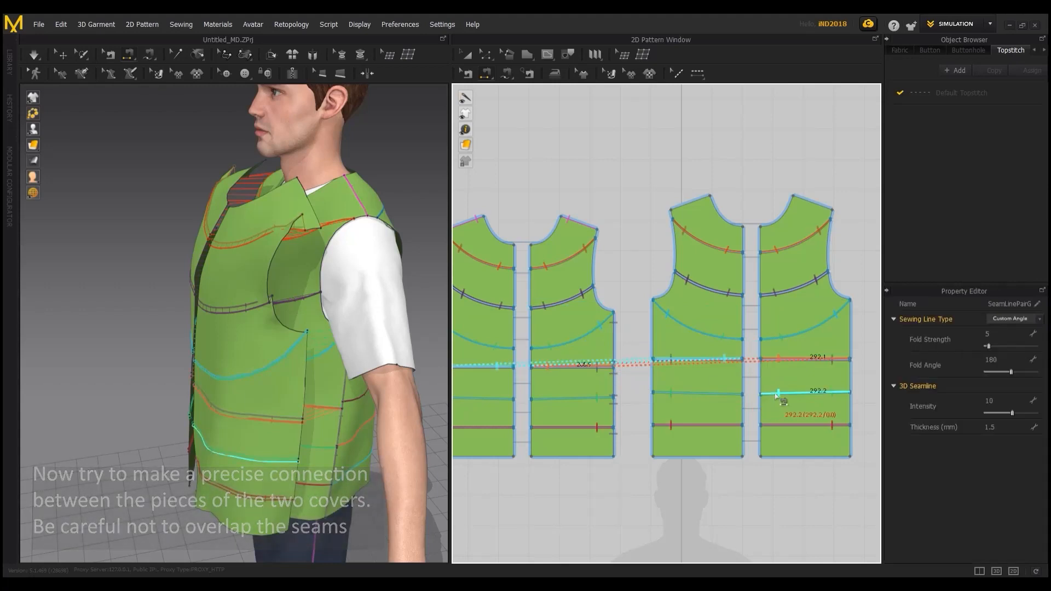
click(779, 393)
click(547, 399)
click(778, 424)
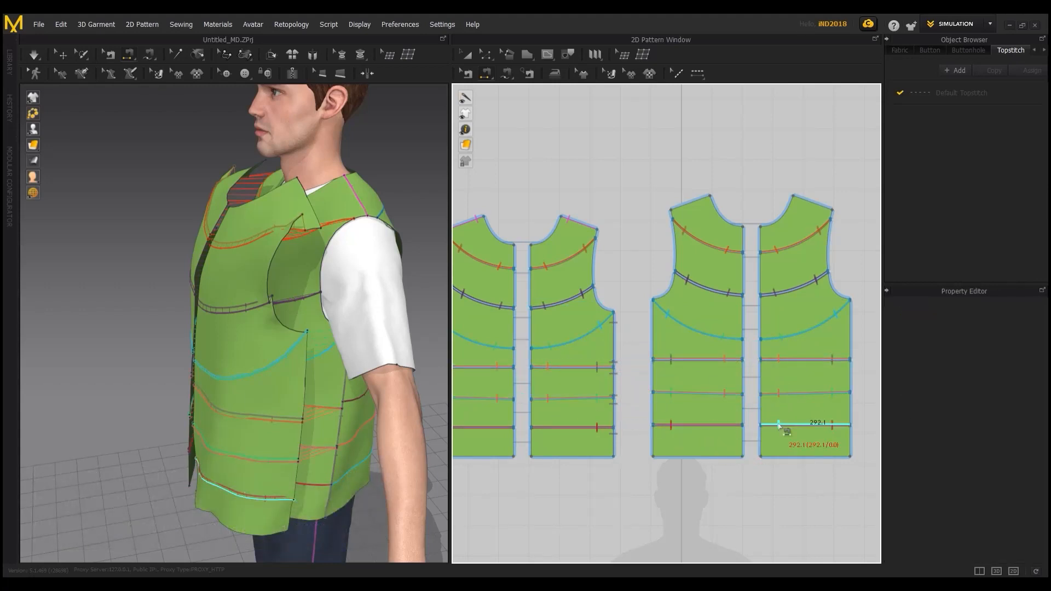
click(558, 425)
Sew the hem and each side-edge segment of the enlarged front to the matching edges of the original front.
click(602, 461)
click(836, 462)
click(853, 450)
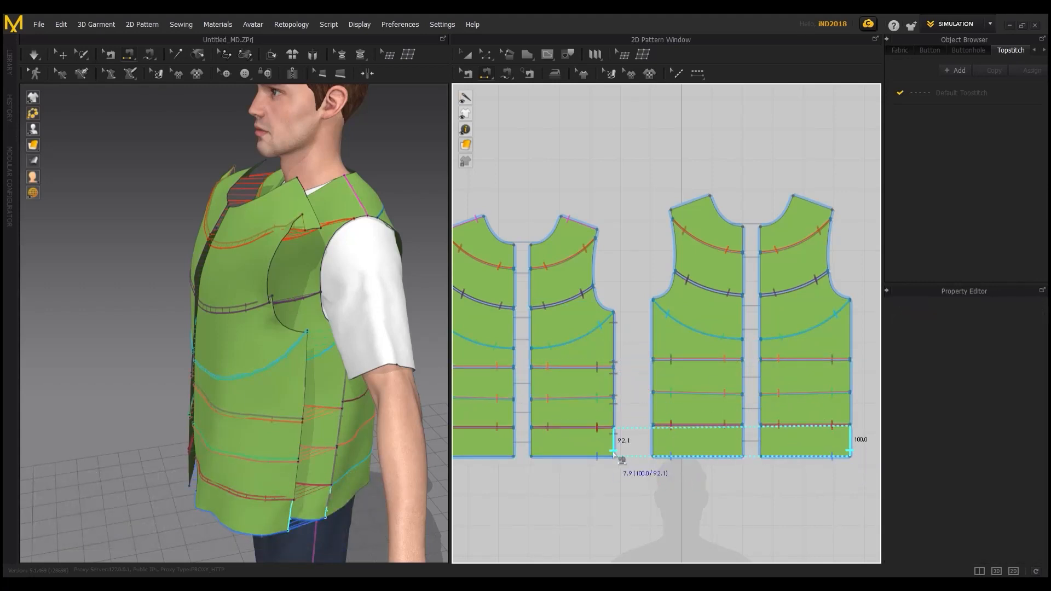
click(615, 454)
click(852, 419)
click(616, 421)
click(855, 386)
click(616, 391)
click(853, 347)
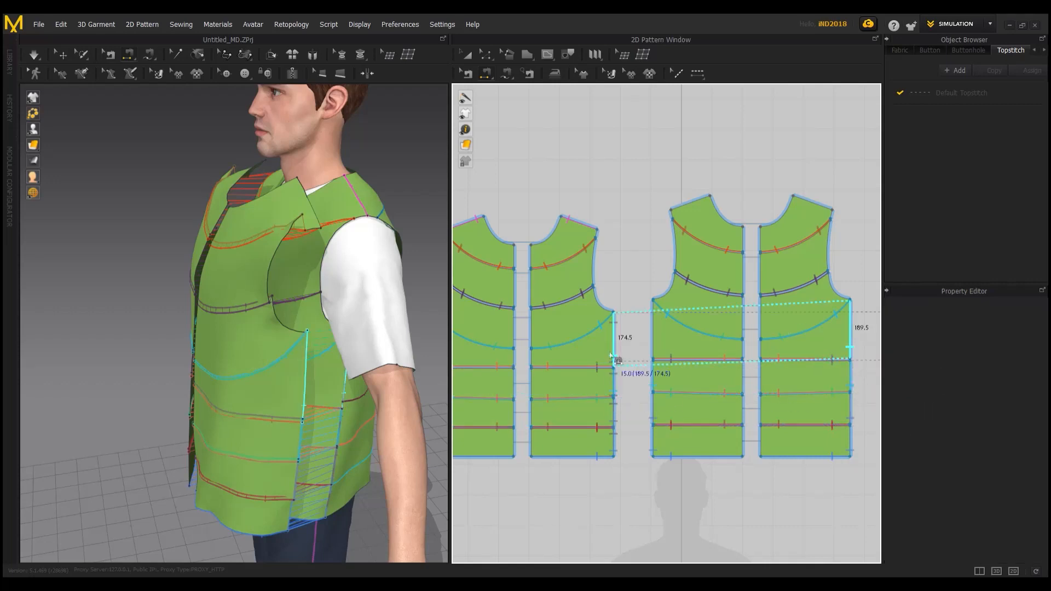
click(616, 357)
Sew the armhole segments and shoulder edges of the enlarged front to those of the original front.
click(844, 296)
click(606, 309)
click(595, 274)
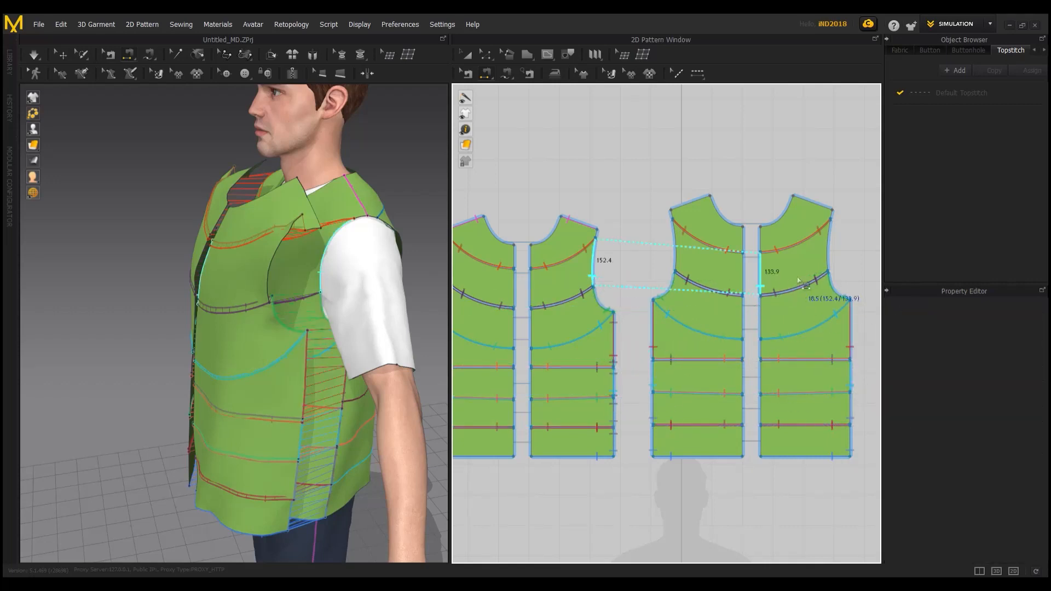
click(828, 263)
click(831, 213)
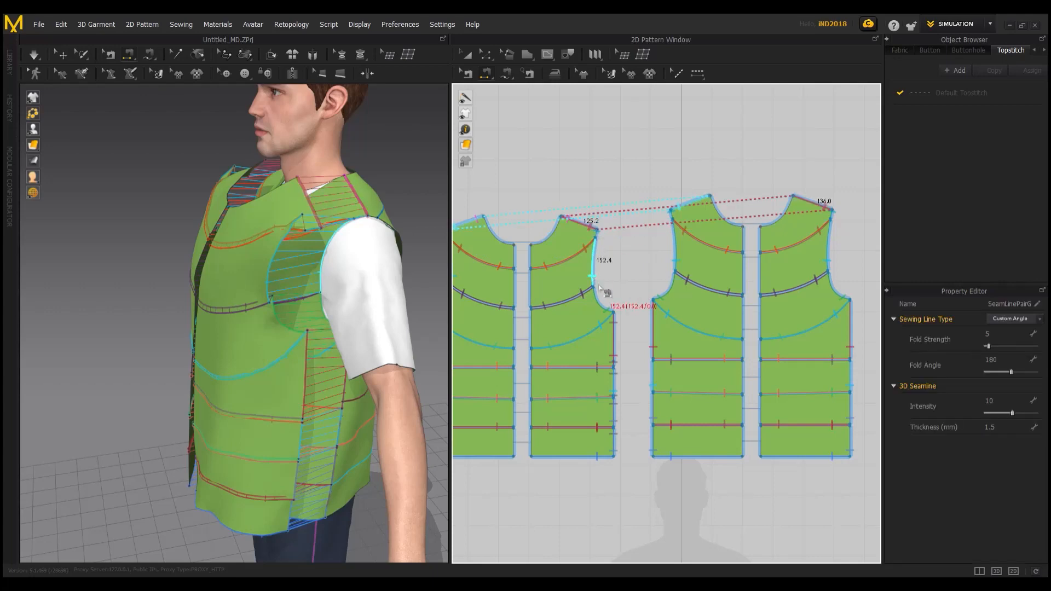
Sew the centre-front edge segments of the enlarged front to the original front, working from the hem up to the neckline.
click(765, 452)
click(532, 447)
click(763, 421)
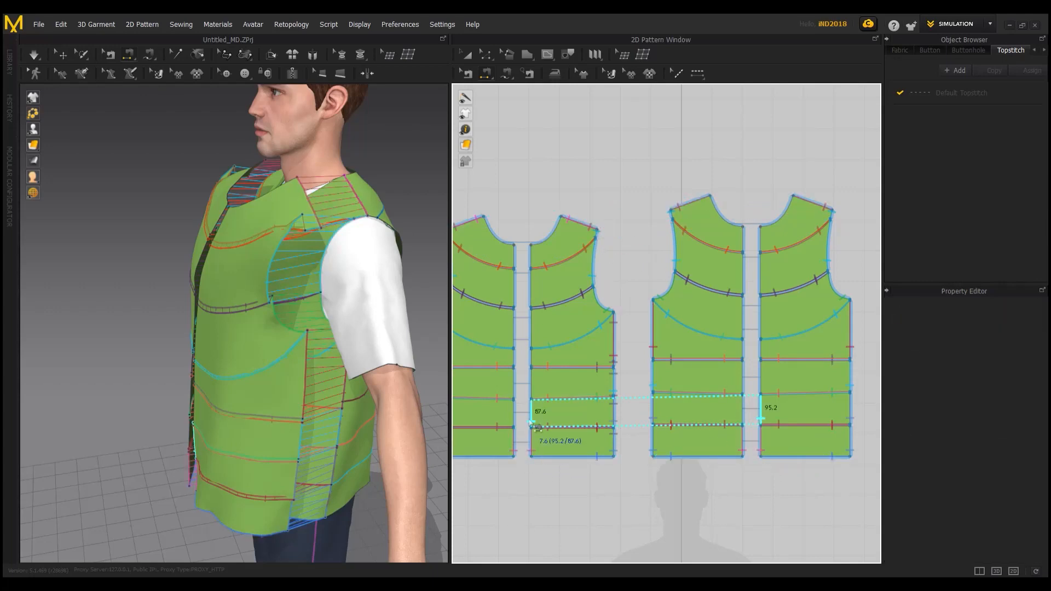
click(530, 422)
click(763, 388)
click(532, 388)
click(761, 357)
click(532, 360)
click(762, 334)
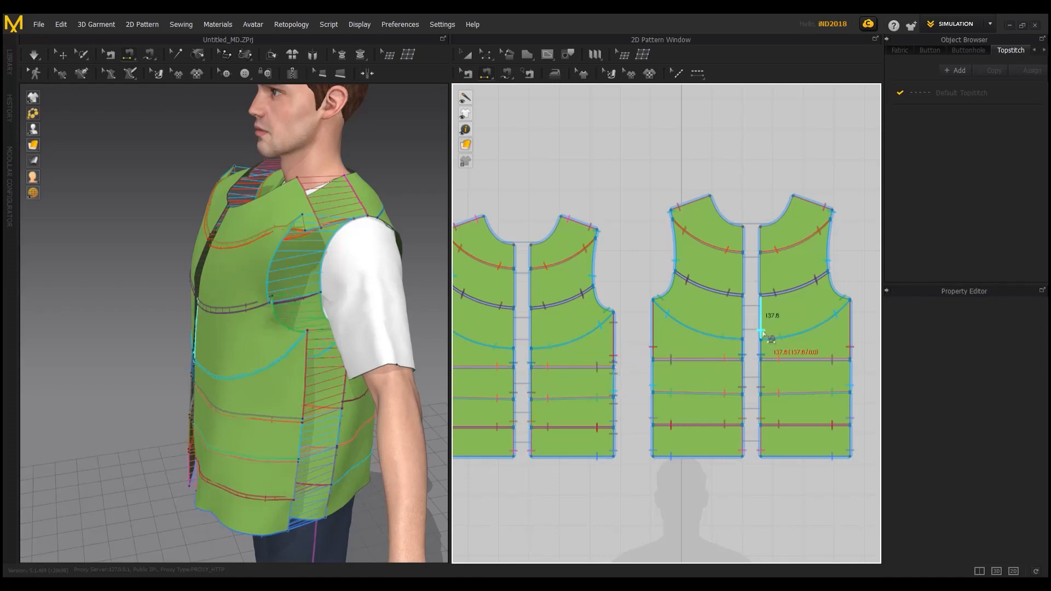
click(532, 339)
click(743, 240)
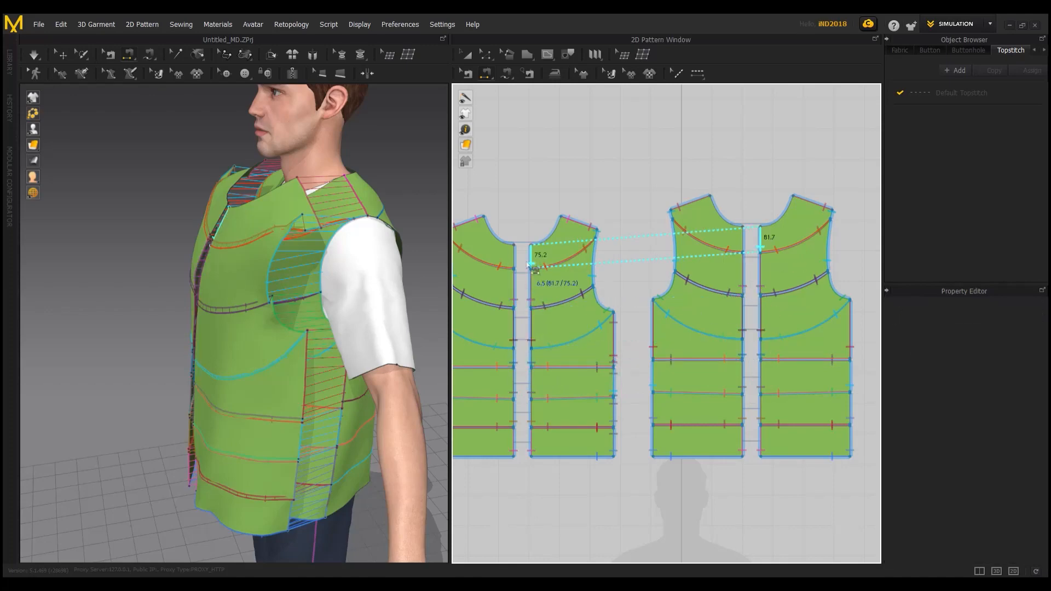
click(531, 256)
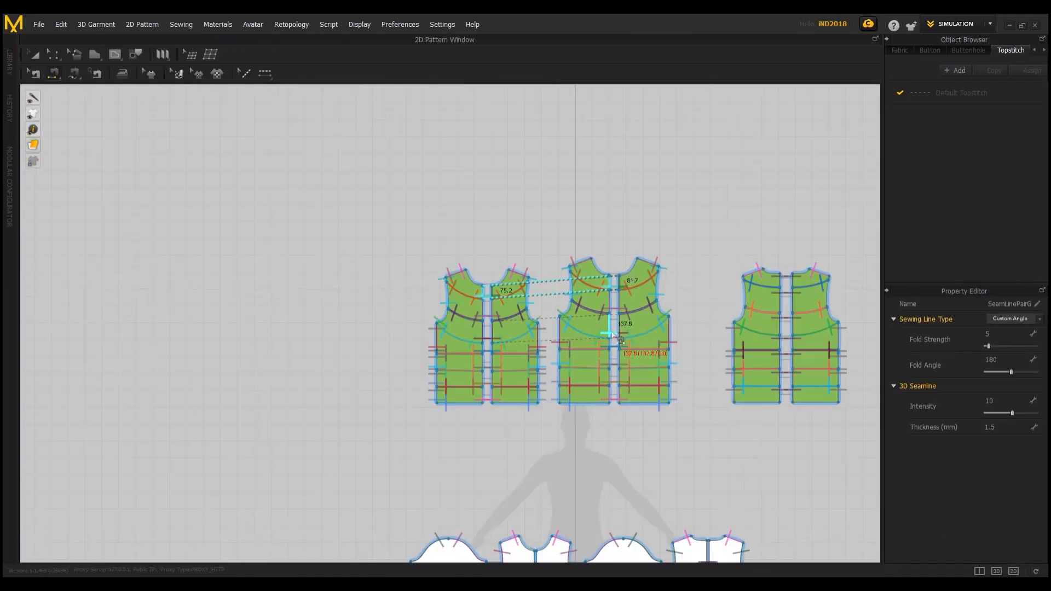
click(634, 318)
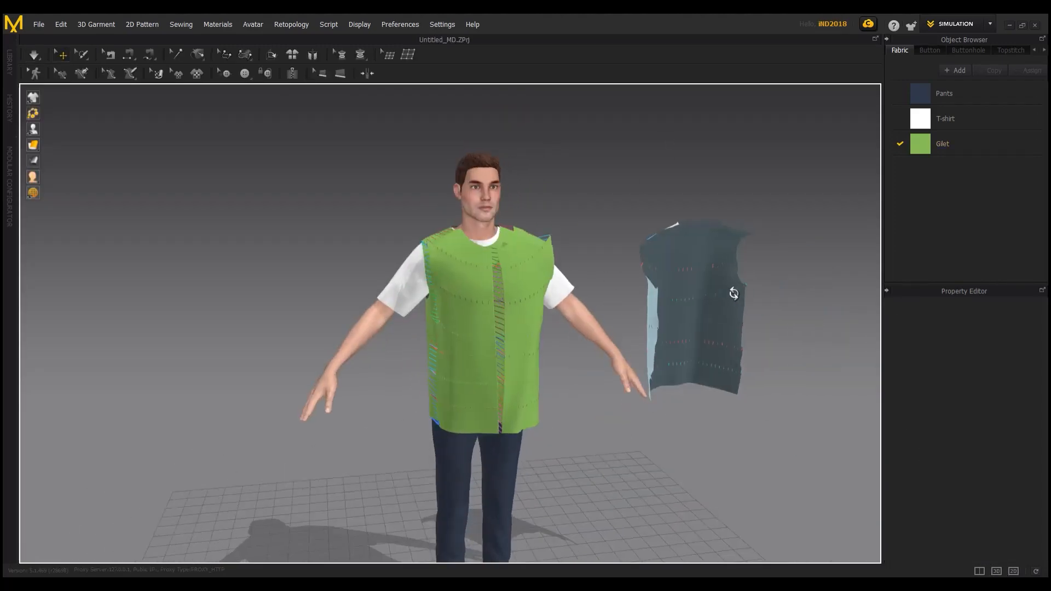
Simulate the garment, tug the front hem downward so the padded front settles, and stop the simulation.
scroll(545, 282, up, 3)
key(space)
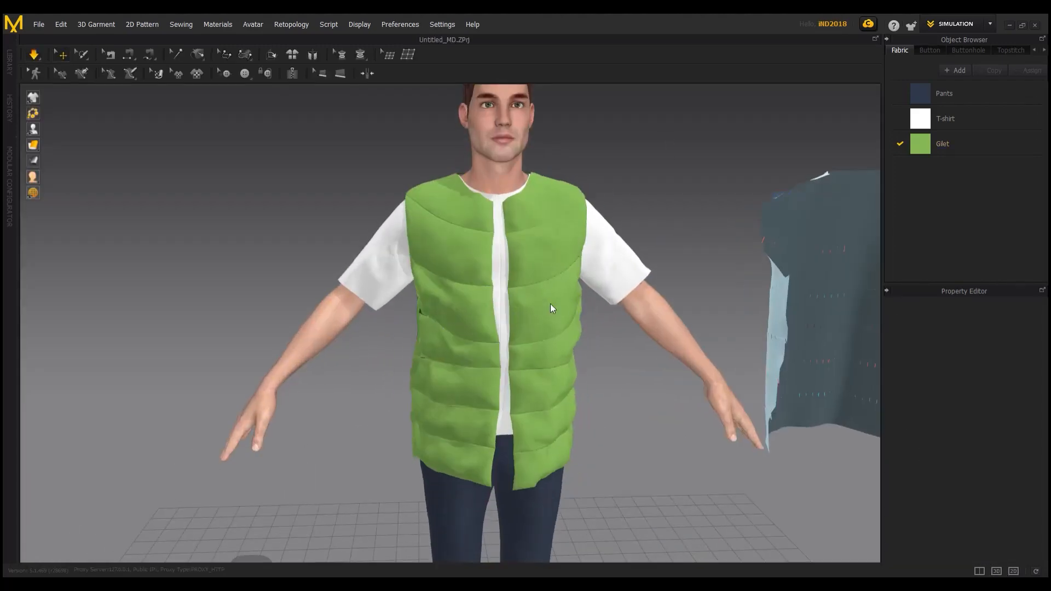
drag(483, 470, 500, 503)
key(space)
click(619, 416)
mouse_move(620, 418)
right_down()
mouse_move(527, 425)
mouse_move(659, 427)
mouse_move(628, 432)
right_up()
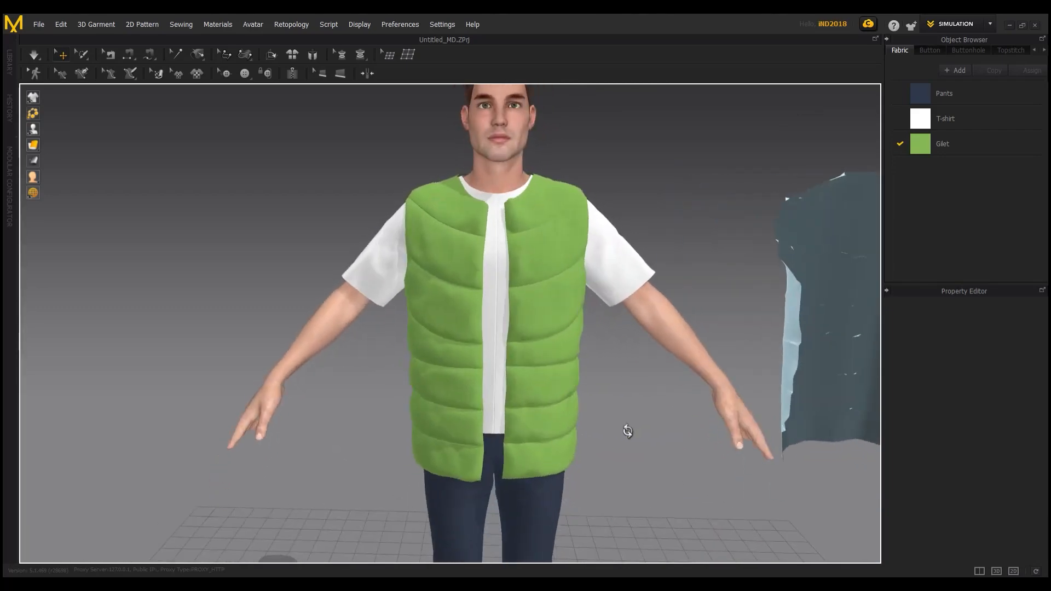
Select the enlarged back pieces and move them in 3D onto the avatar's back.
click(1012, 571)
drag(595, 386, 736, 207)
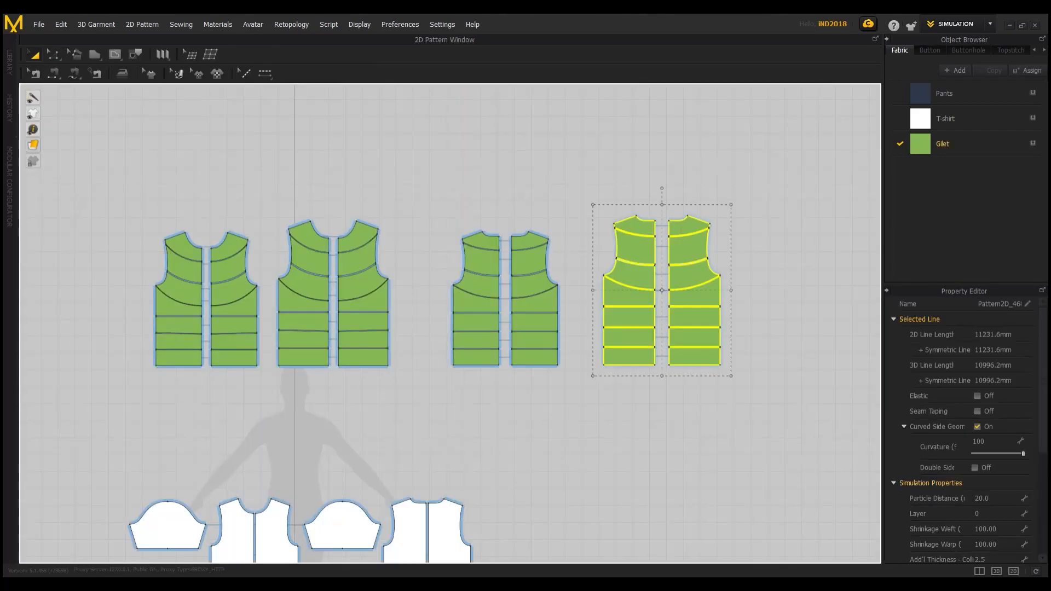
click(979, 572)
scroll(309, 278, down, 1)
middle_drag(399, 305, 121, 304)
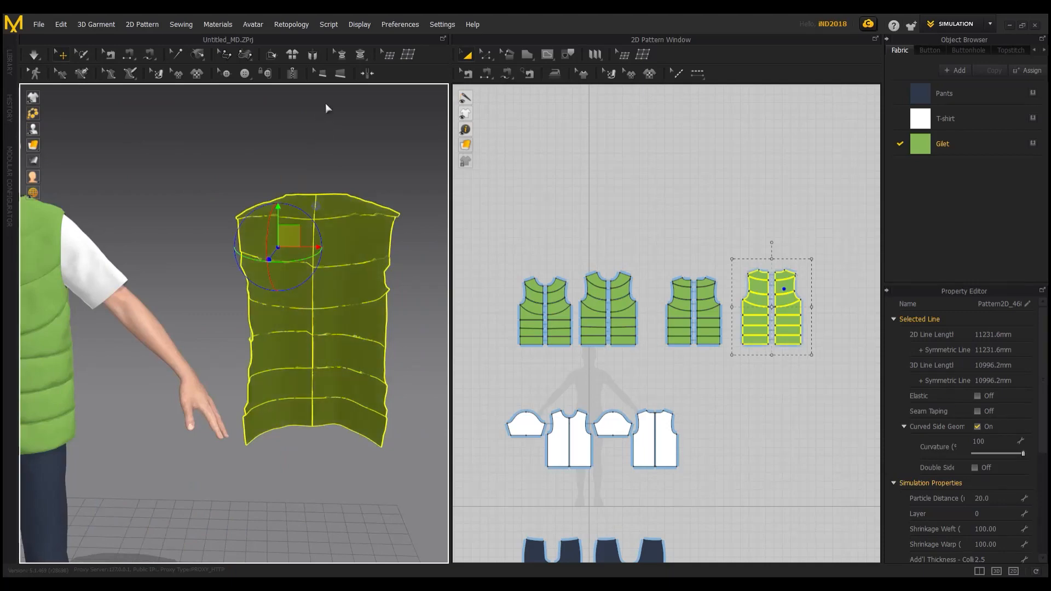
key(5)
click(996, 571)
drag(840, 248, 414, 184)
drag(443, 216, 431, 216)
Fine-tune the enlarged back pieces in 3D so they sit centred just behind the original vest back.
right_drag(591, 323, 219, 202)
scroll(495, 264, up, 3)
right_drag(495, 265, 596, 268)
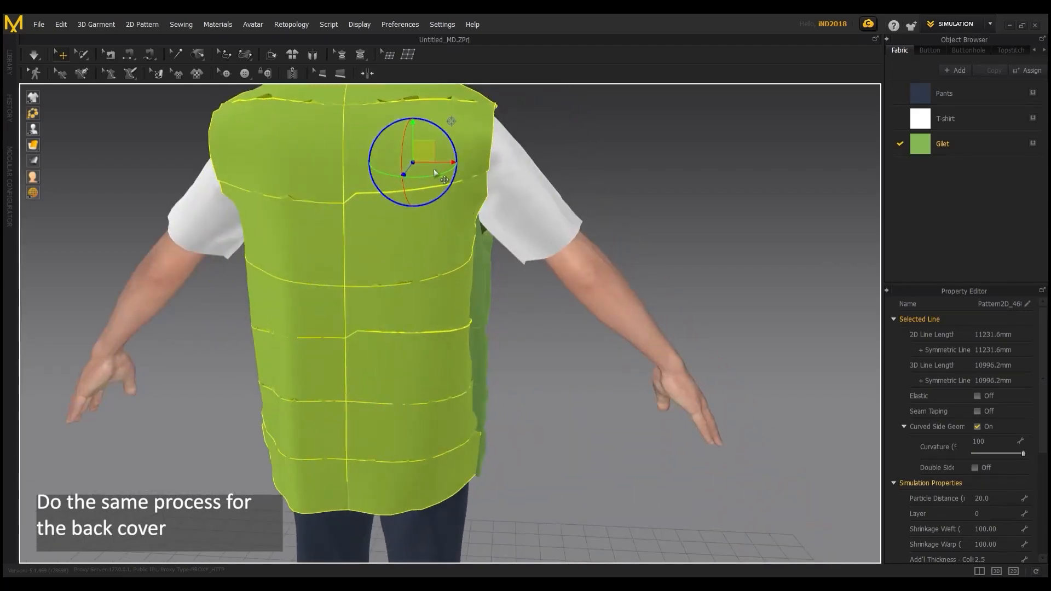
drag(437, 166, 452, 166)
right_drag(451, 166, 316, 178)
drag(435, 164, 415, 165)
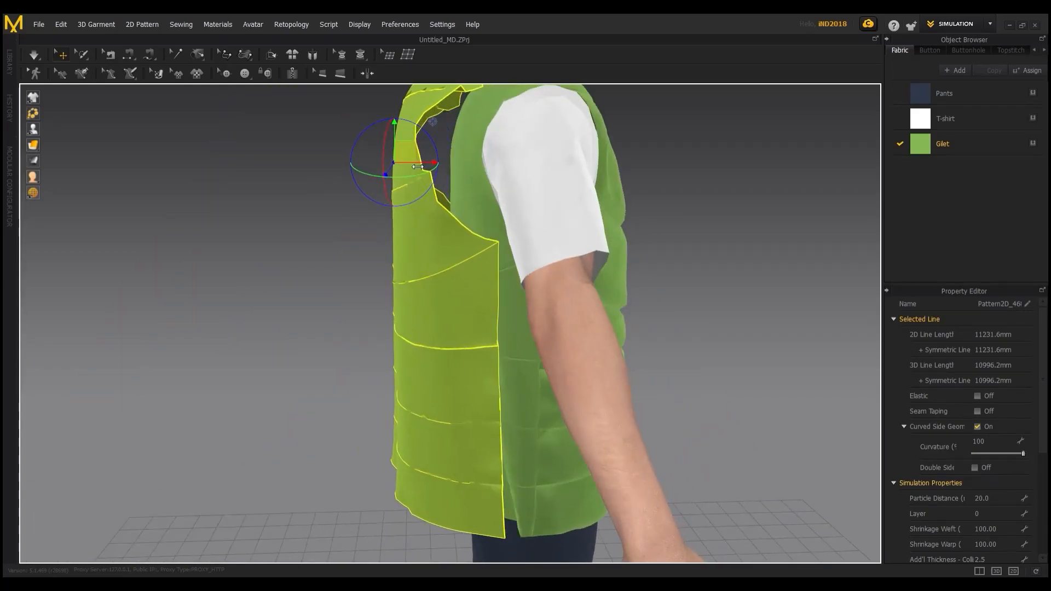
key(5)
right_drag(433, 284, 504, 228)
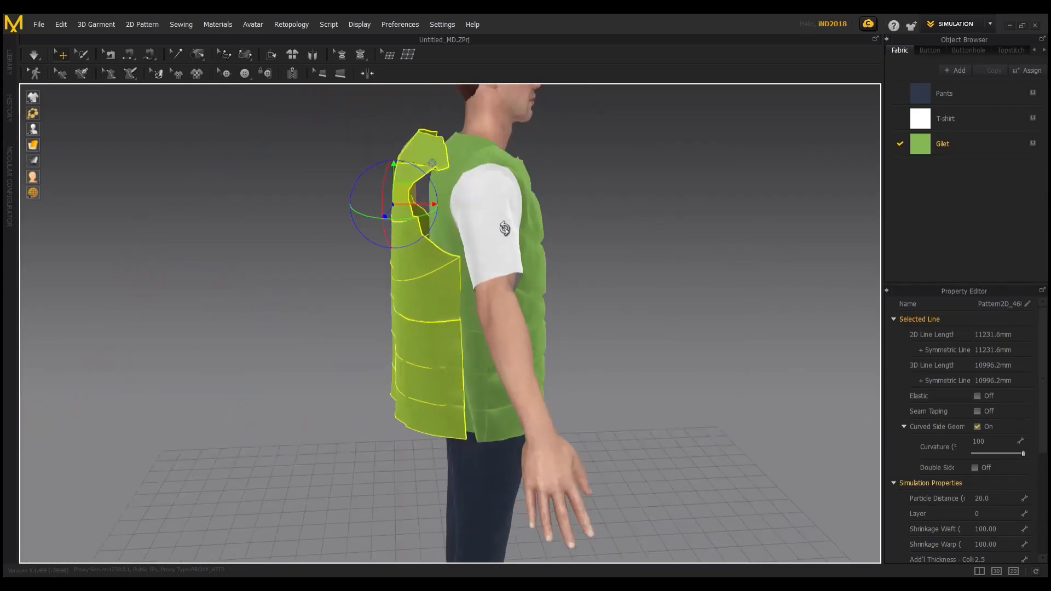
middle_drag(504, 228, 505, 276)
click(979, 571)
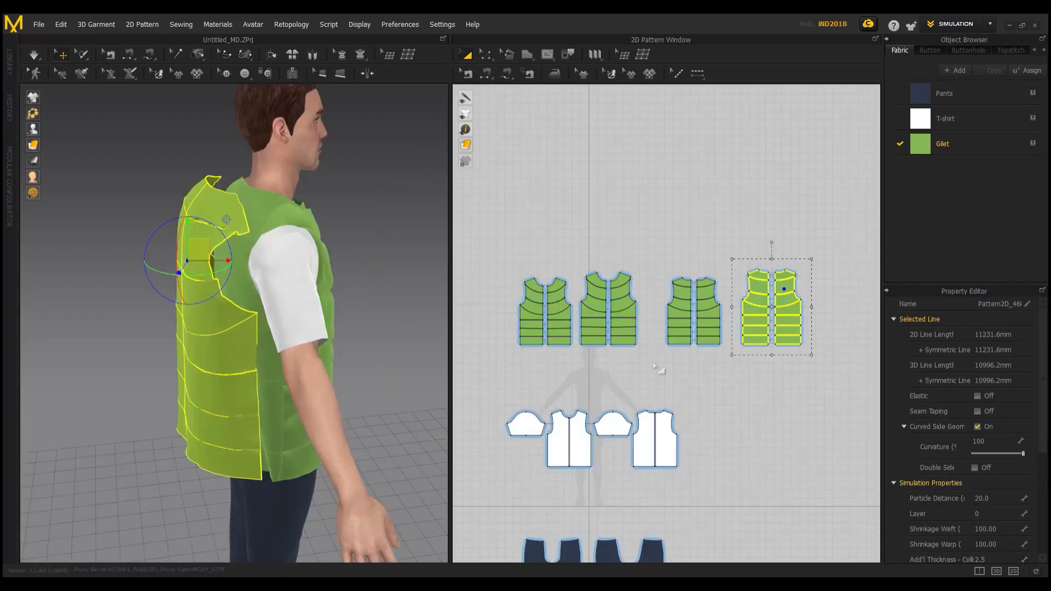
Sew the armhole segments of the enlarged back pieces to the matching segments of the original back.
scroll(650, 371, up, 5)
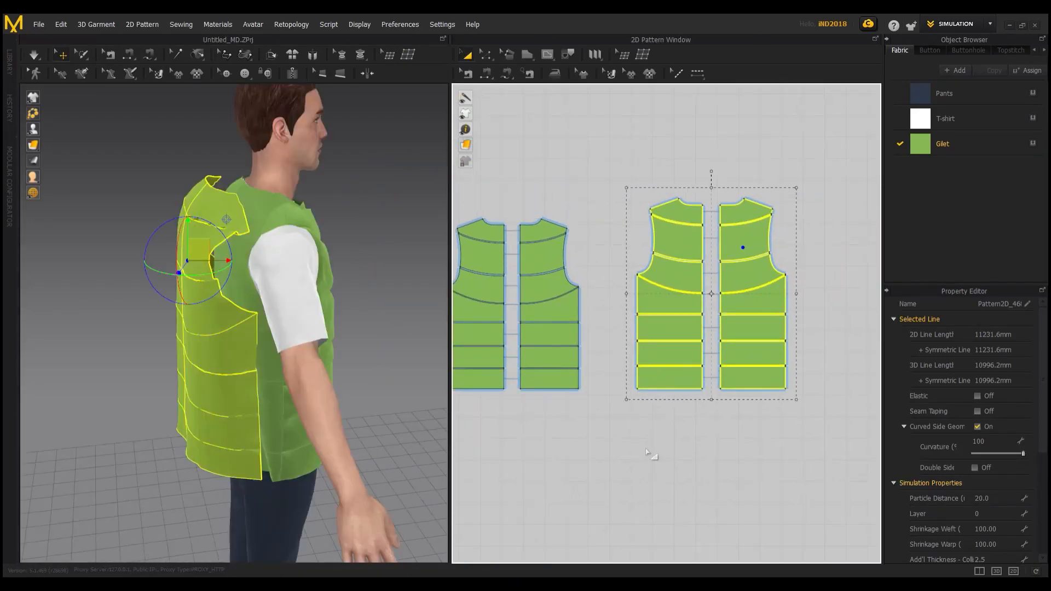
key(n)
scroll(774, 235, up, 3)
middle_drag(560, 279, 641, 274)
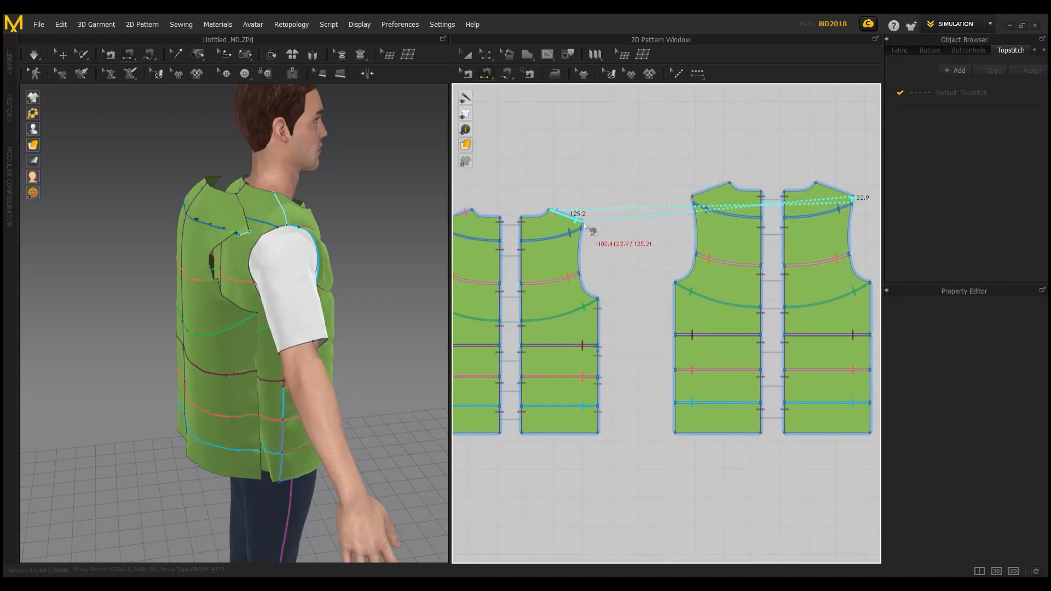
click(582, 223)
click(855, 225)
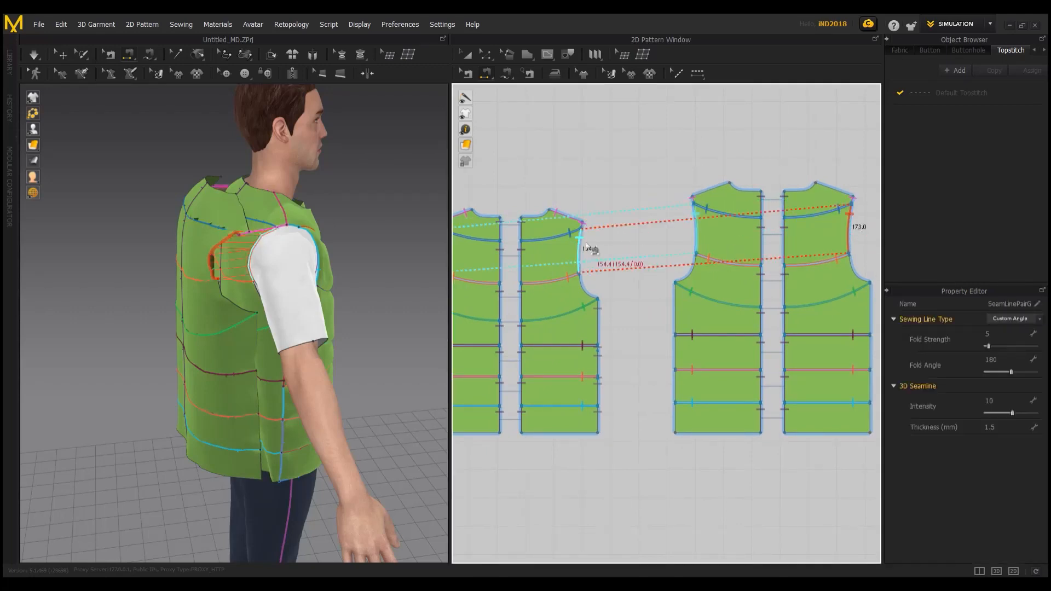
click(596, 298)
Sew the remaining side-edge segments and the hem of the enlarged back to the corresponding edges of the original back.
click(869, 353)
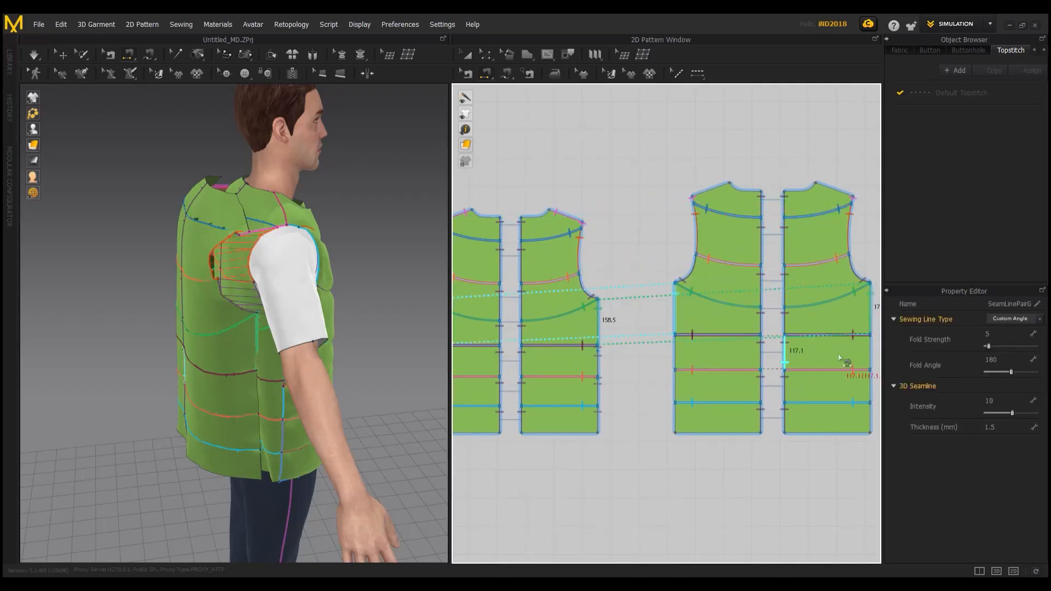
click(597, 353)
middle_drag(870, 383, 797, 326)
click(797, 323)
click(526, 328)
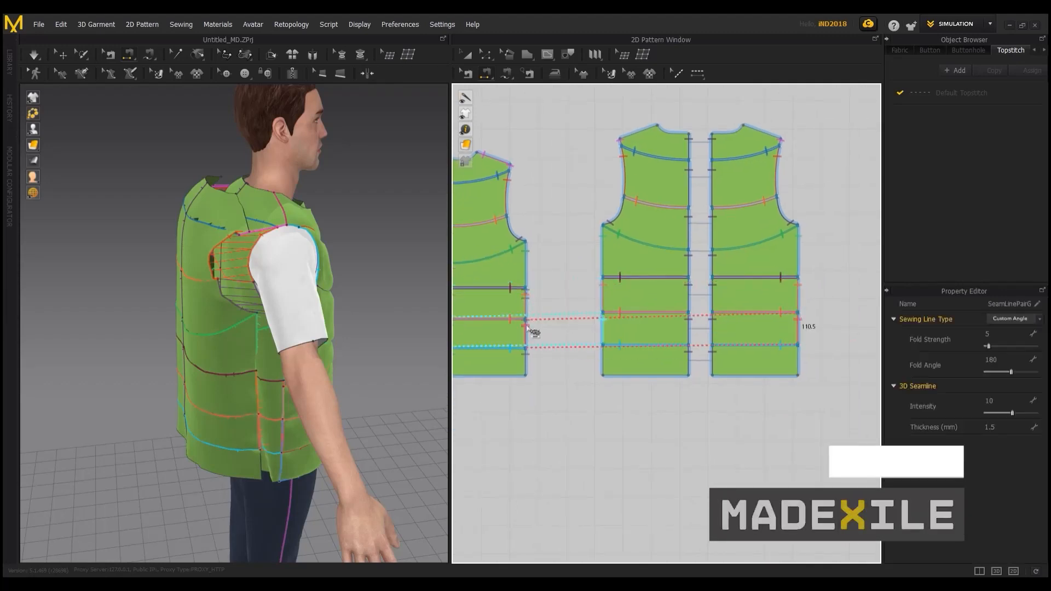
click(797, 353)
click(526, 362)
click(727, 376)
middle_drag(459, 381, 559, 381)
click(559, 377)
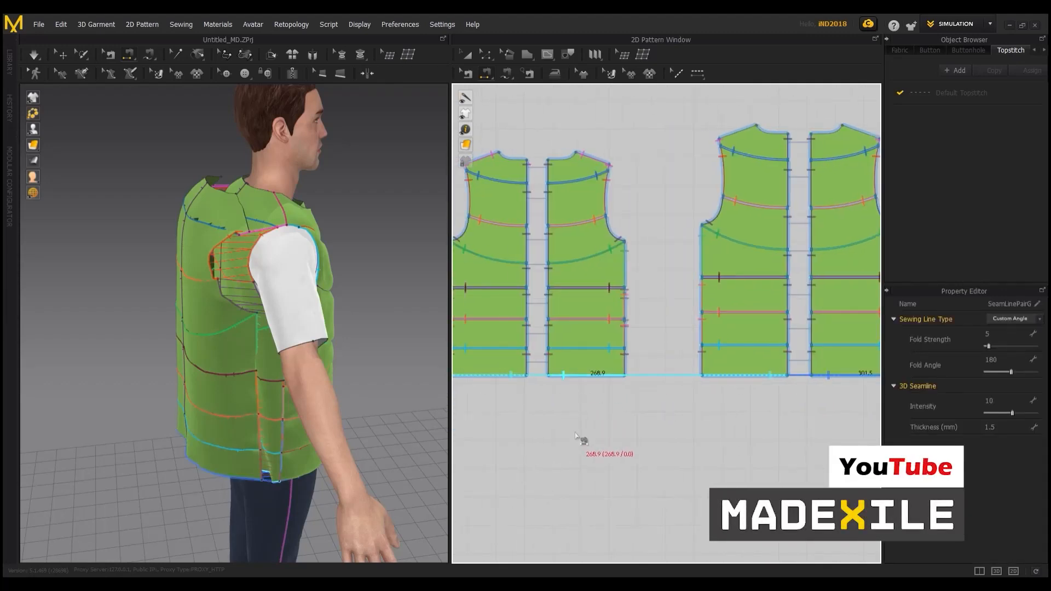
click(547, 371)
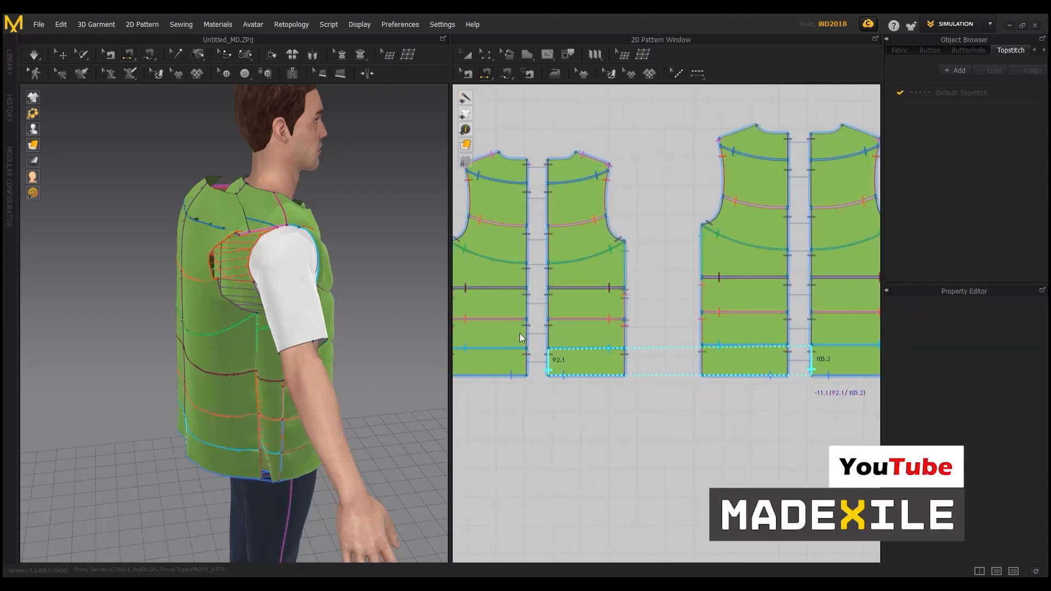
key(Escape)
Sew the neckline and shoulder edges of the enlarged back to those of the original back.
middle_drag(835, 142, 741, 256)
middle_drag(515, 280, 628, 280)
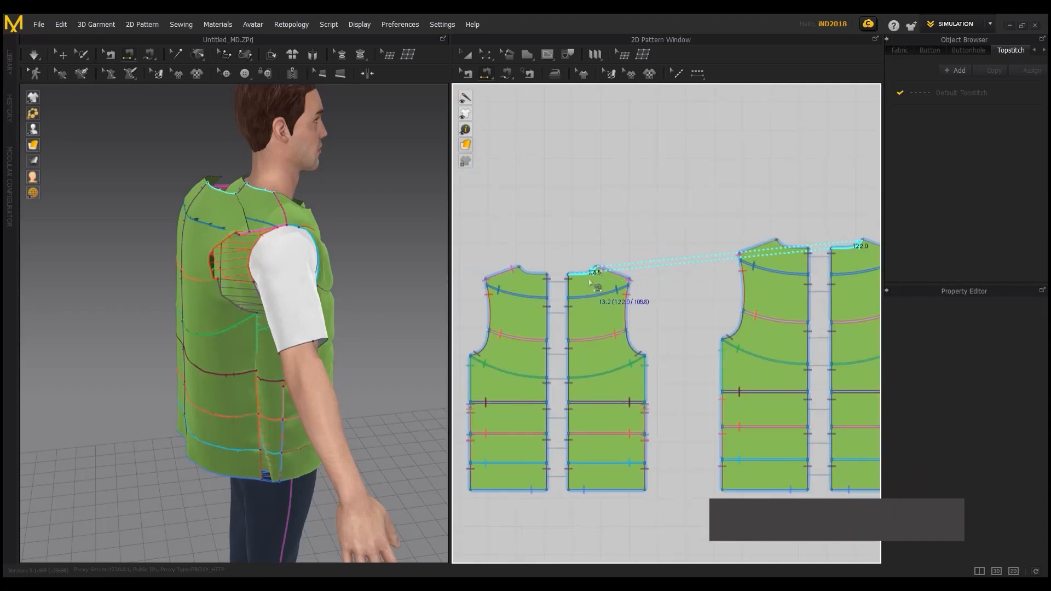
click(590, 278)
middle_drag(731, 289, 633, 299)
click(793, 261)
click(525, 288)
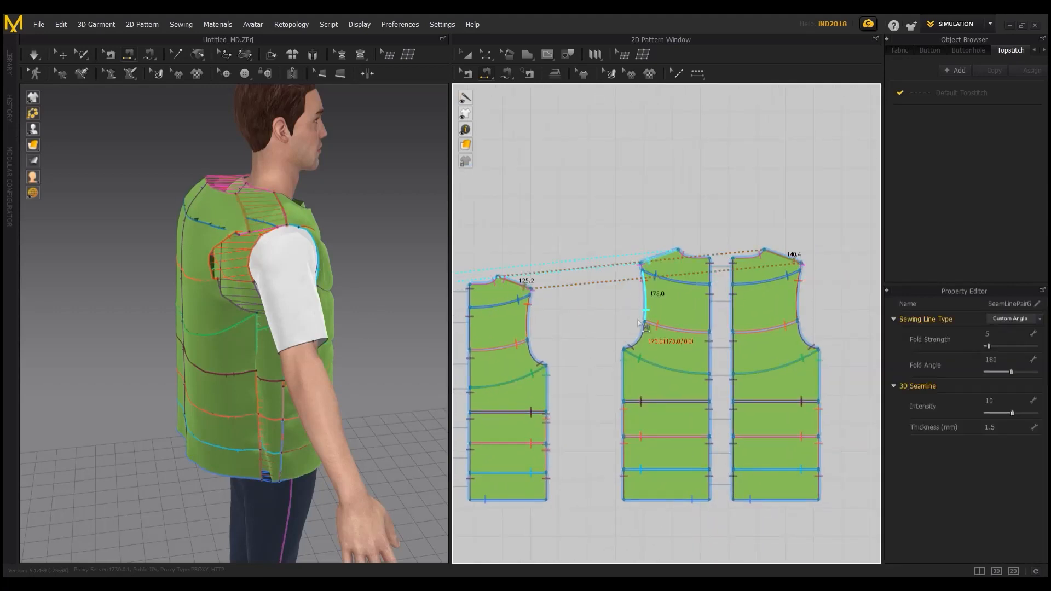
Sew the straight quilting lines of the enlarged back to the matching lines on the original back.
click(745, 470)
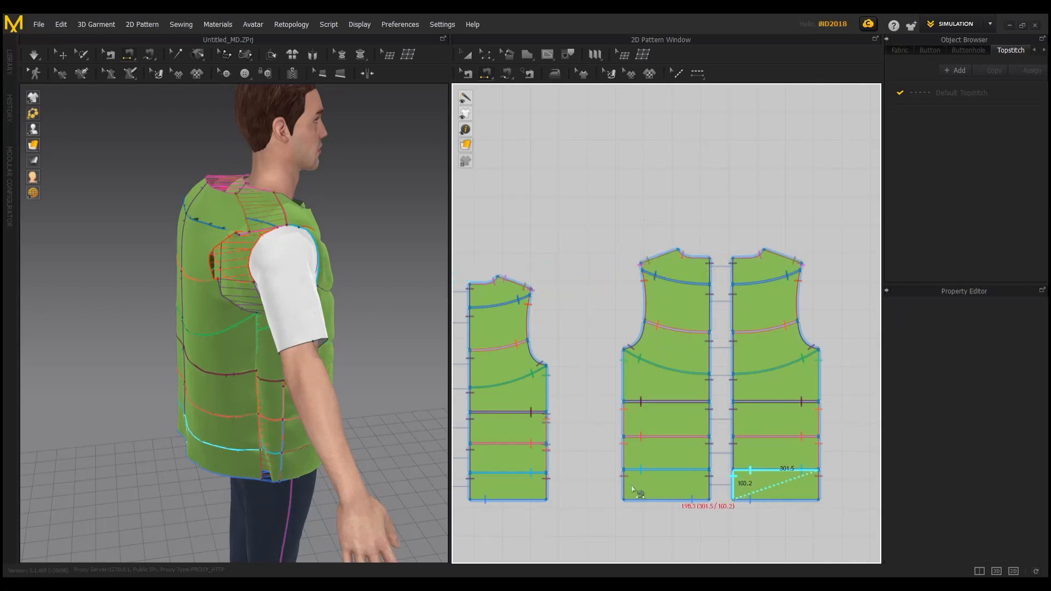
click(495, 472)
click(493, 410)
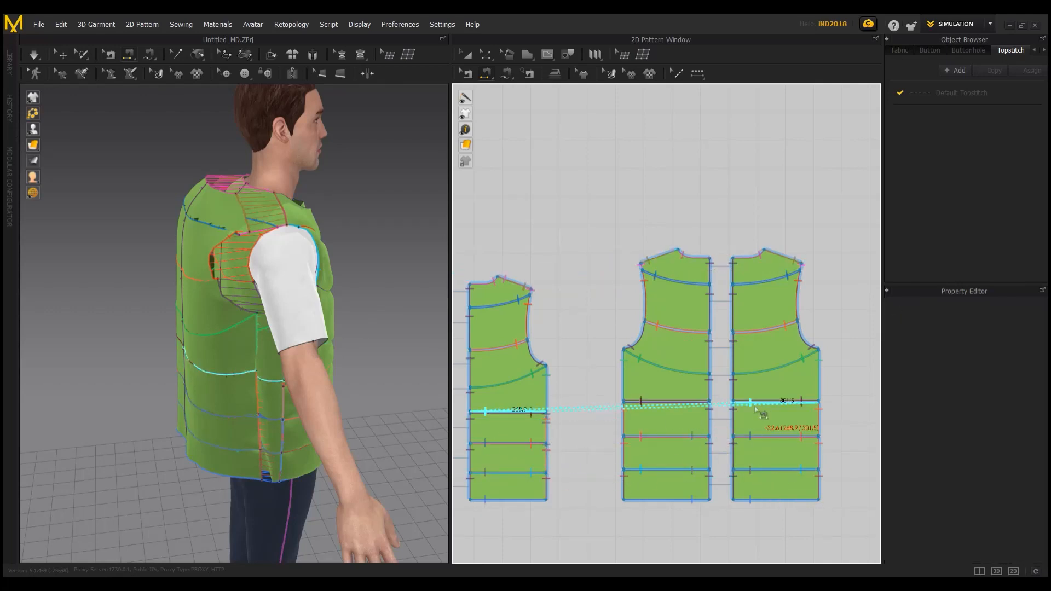
click(751, 408)
Sew the three curved quilting lines of the enlarged back to the matching curves on the original back.
click(751, 373)
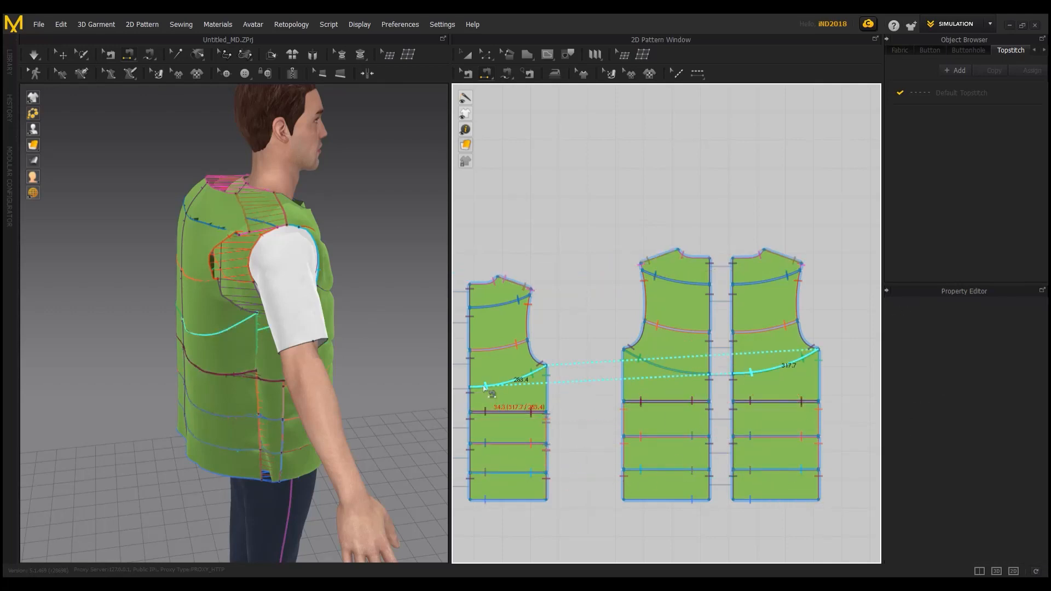
click(484, 386)
click(746, 331)
click(482, 349)
click(747, 283)
click(482, 307)
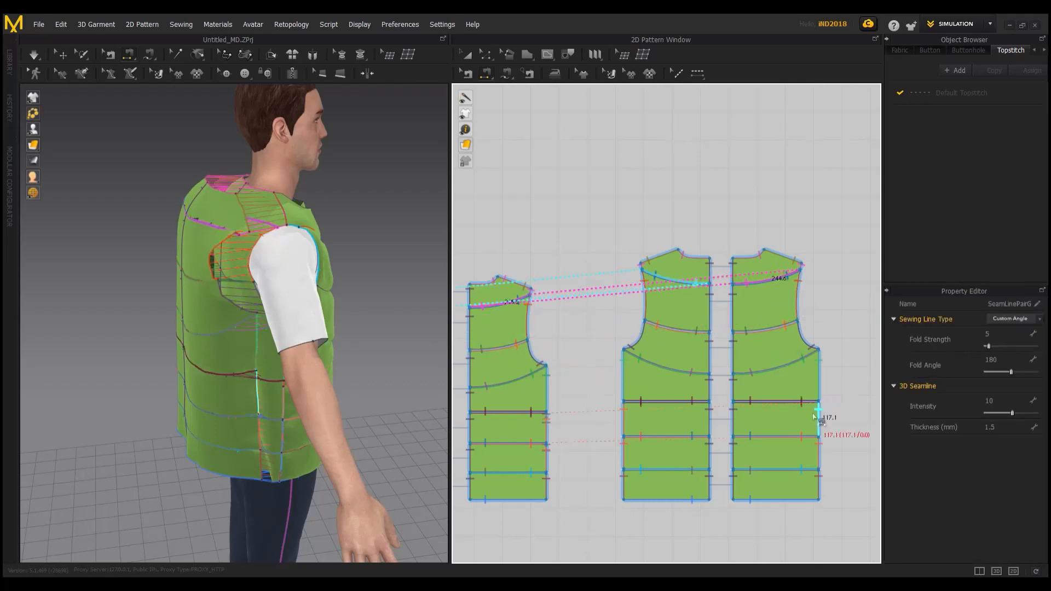
Simulate the vest and pull its side and back hem to settle the enlarged back layer on the avatar.
key(a)
click(994, 570)
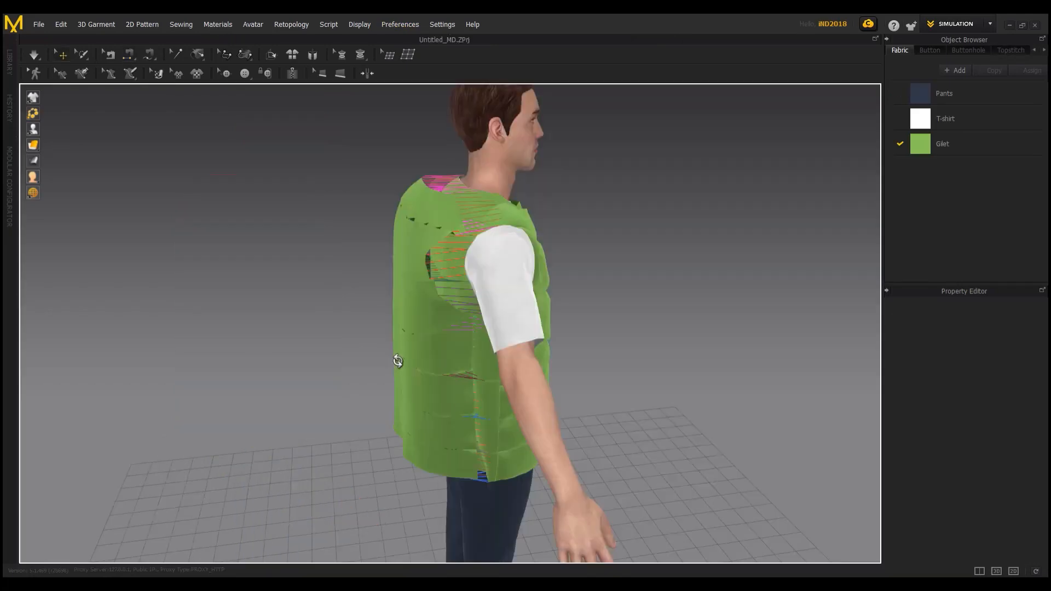
right_drag(399, 361, 434, 364)
key(space)
drag(493, 433, 515, 441)
drag(422, 434, 384, 460)
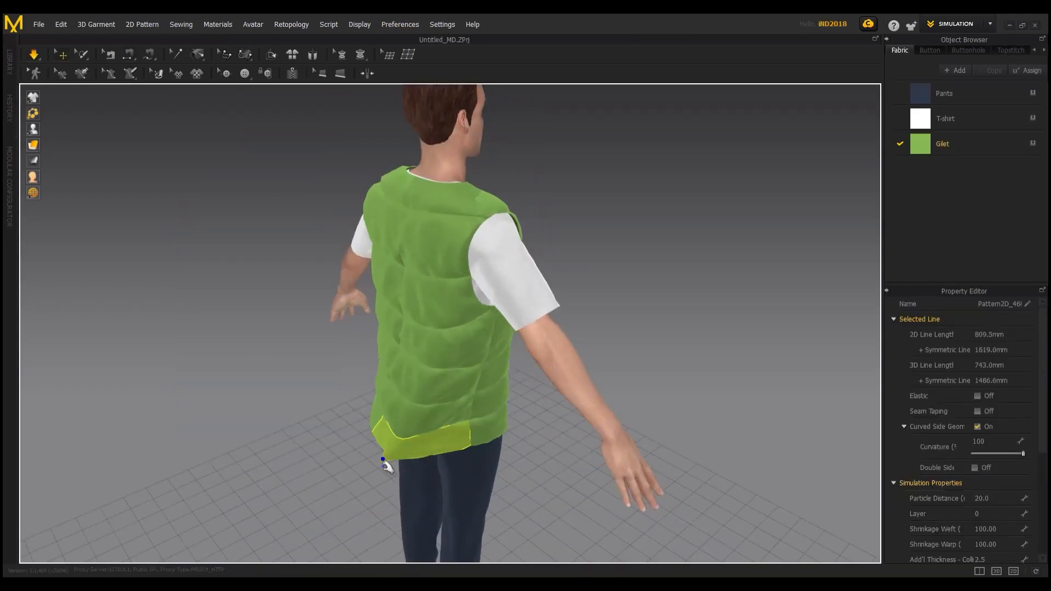
Sew the shoulder and neckline edges of the original front to the matching edges of the enlarged front.
scroll(485, 476, up, 3)
right_drag(504, 396, 781, 424)
scroll(741, 402, down, 3)
click(1013, 571)
scroll(318, 298, down, 5)
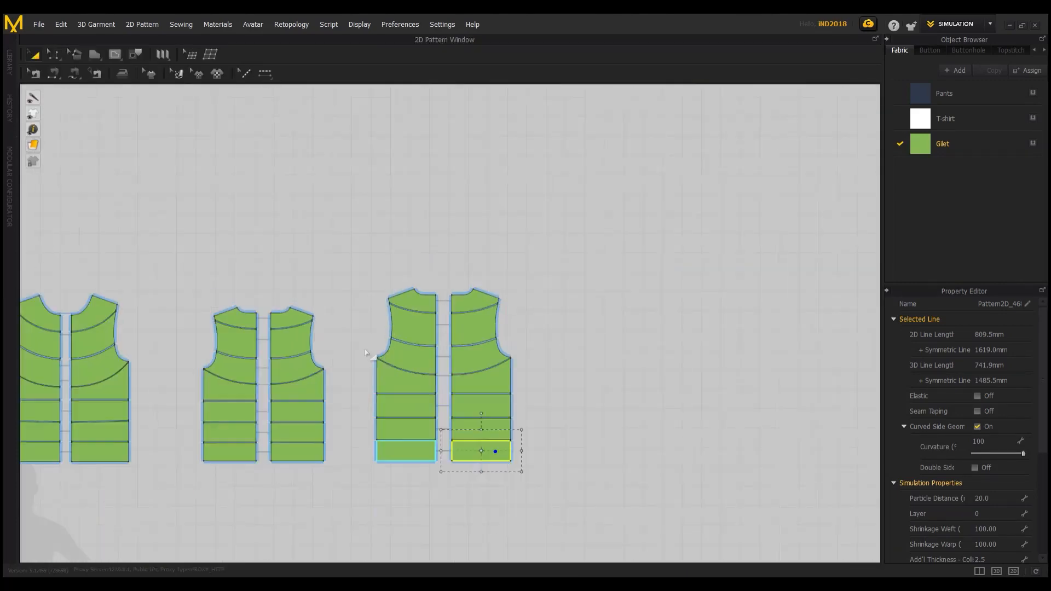
middle_drag(131, 328, 494, 295)
key(n)
scroll(386, 267, up, 4)
click(64, 294)
click(386, 267)
click(179, 321)
click(519, 301)
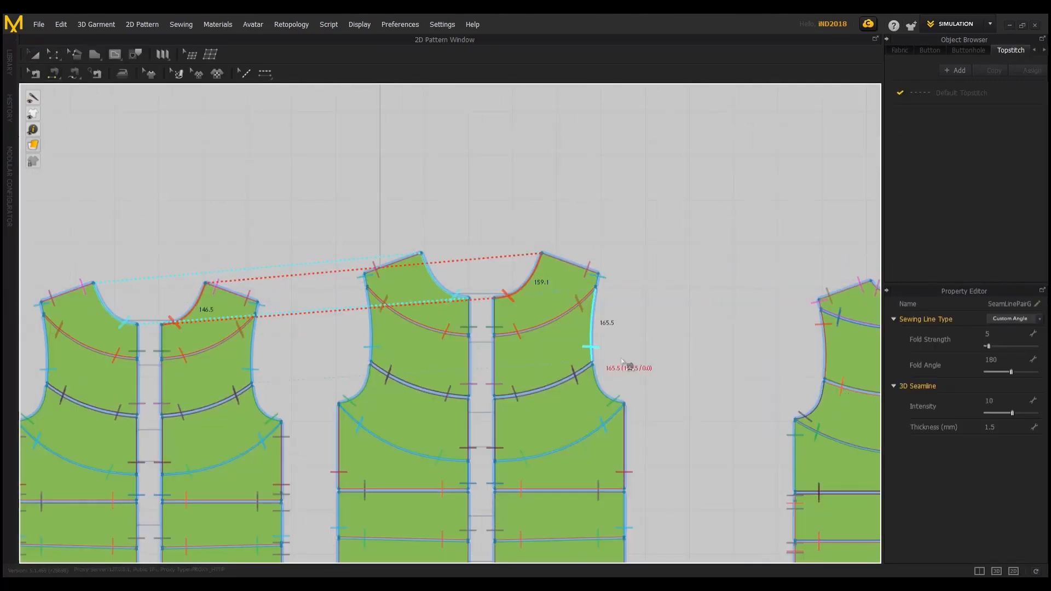
Simulate the vest and pull the front panel near the neckline to settle the newly sewn edges.
key(a)
click(996, 571)
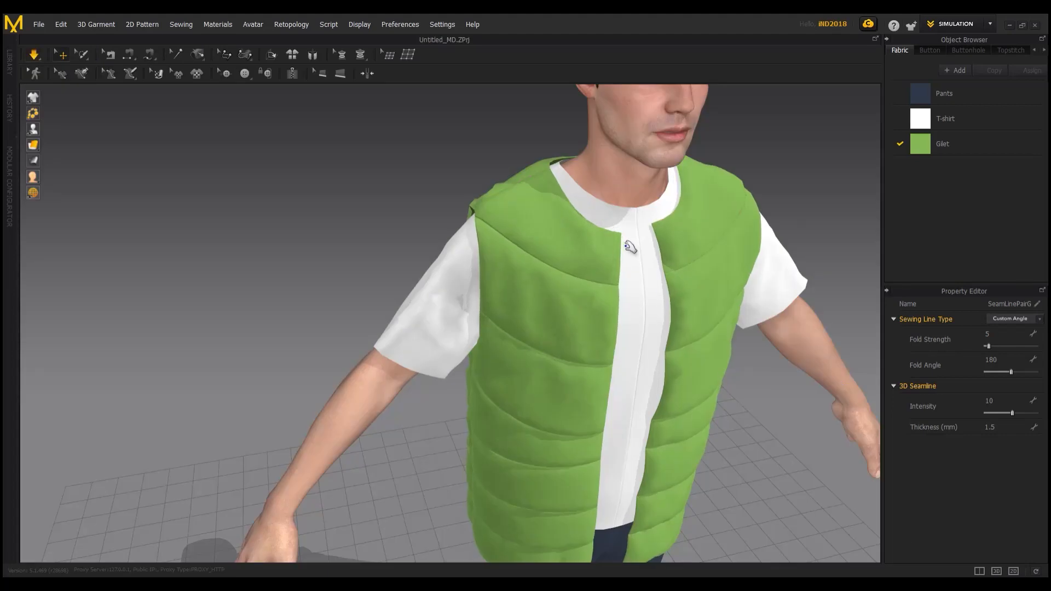
middle_drag(630, 247, 527, 206)
right_drag(527, 206, 521, 219)
middle_drag(520, 218, 519, 317)
drag(510, 280, 526, 287)
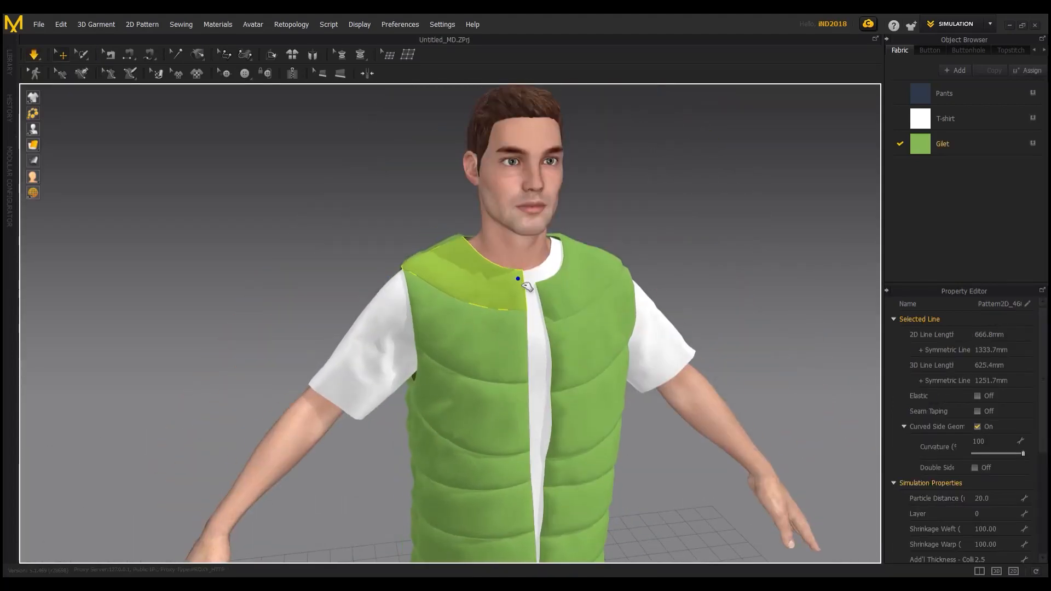
click(843, 470)
Freeze the T-shirt's front, back and sleeve pieces.
click(1012, 570)
scroll(701, 422, down, 6)
middle_drag(701, 422, 538, 220)
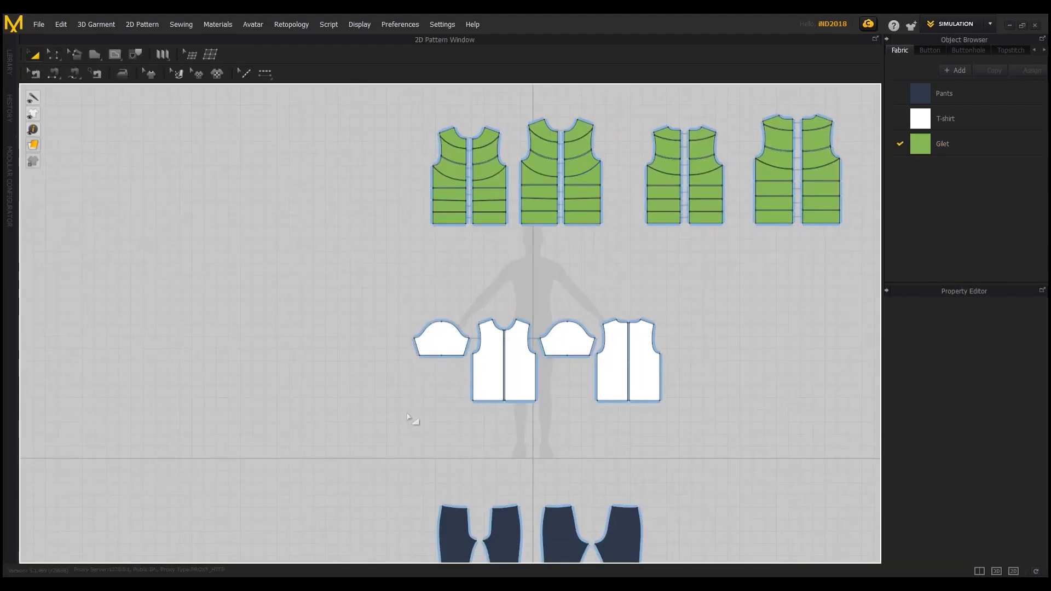
drag(407, 417, 691, 300)
click(996, 571)
right_drag(376, 348, 375, 348)
click(409, 112)
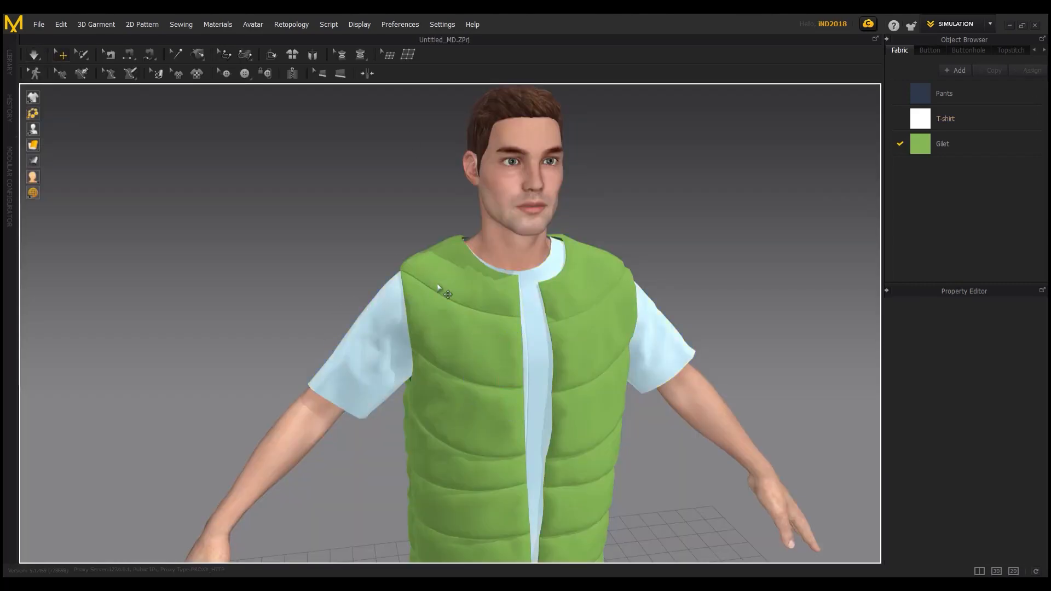
Simulate the vest and pull its front hem and neck edge to even out the front opening.
middle_drag(547, 391, 541, 260)
right_drag(541, 260, 512, 219)
middle_drag(512, 219, 509, 263)
drag(442, 513, 391, 518)
drag(519, 203, 507, 196)
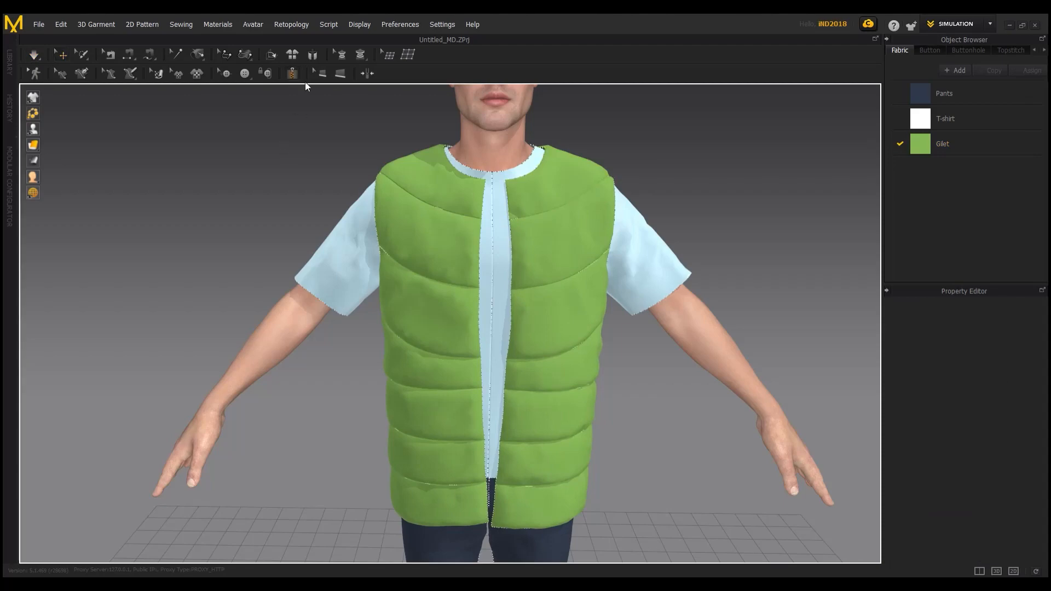
Add a zipper along both front opening edges of the vest, from the neckline down to the hem.
scroll(486, 146, down, 2)
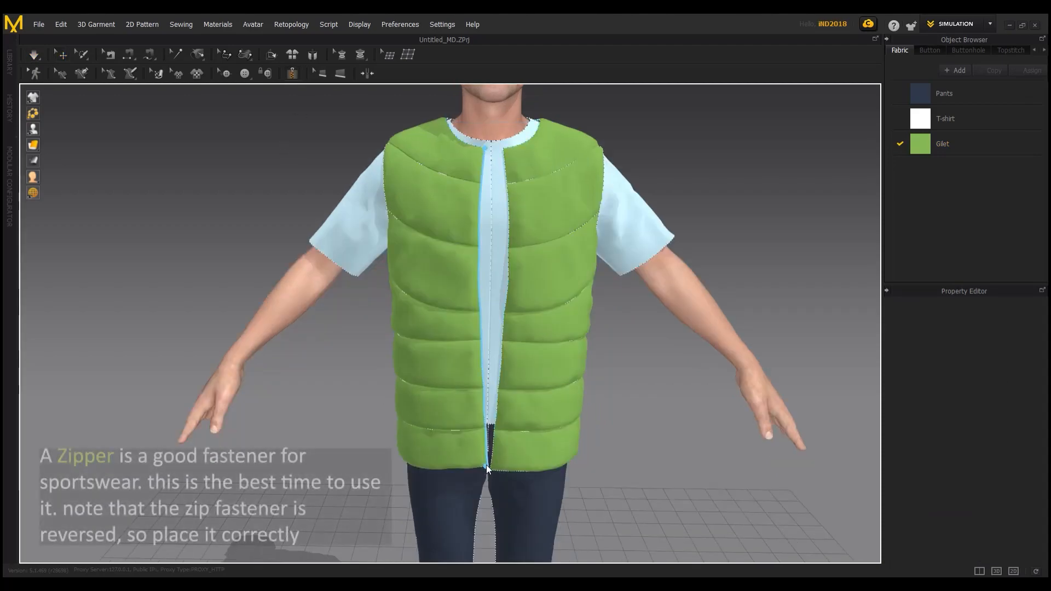
scroll(486, 464, up, 5)
scroll(540, 403, down, 6)
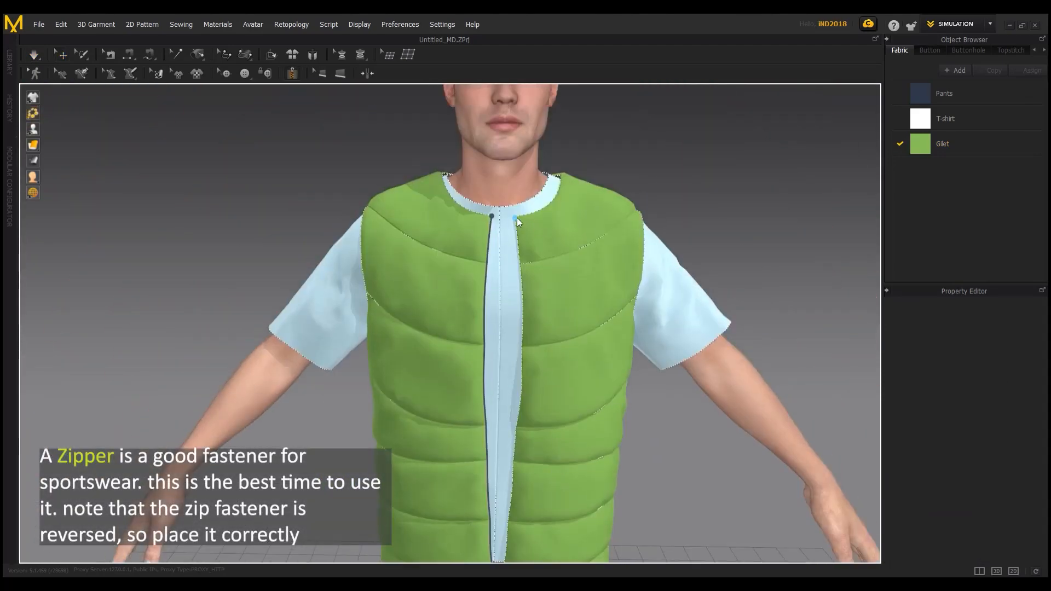
scroll(517, 188, up, 3)
double_click(498, 347)
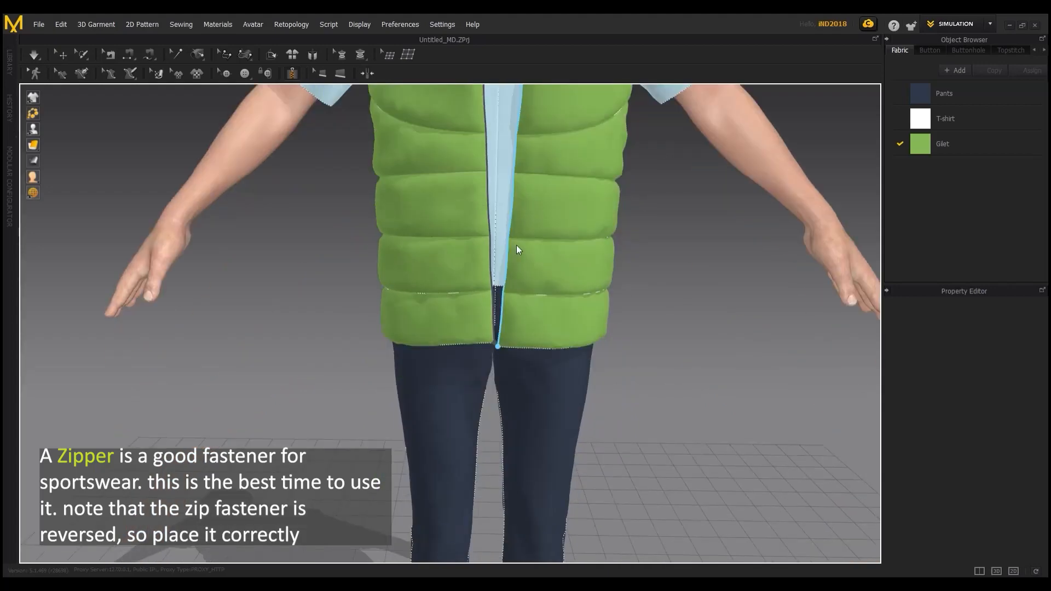
scroll(555, 319, down, 3)
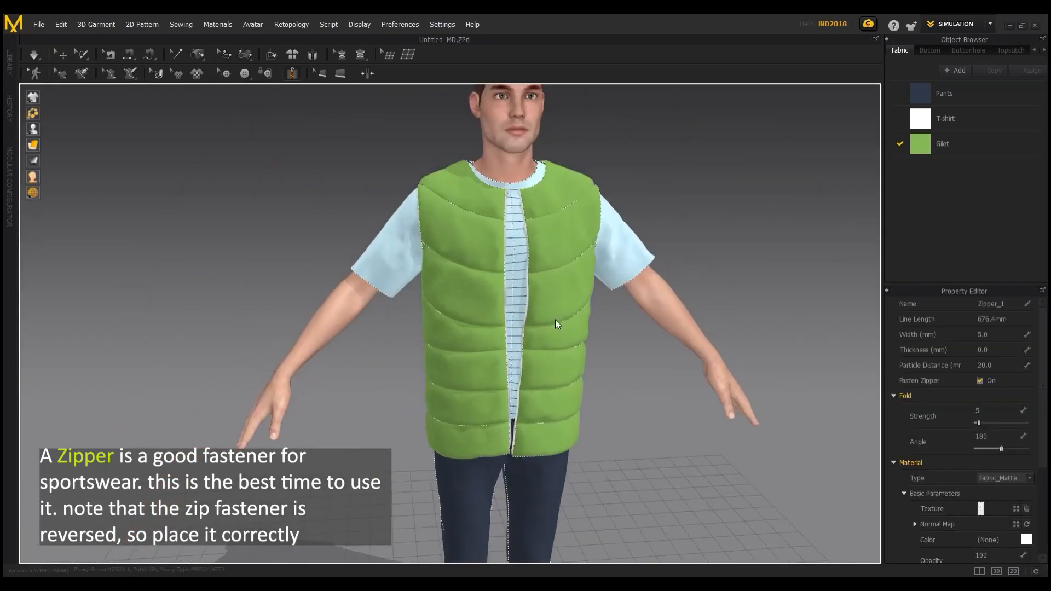
scroll(553, 313, up, 5)
click(550, 314)
right_drag(328, 205, 328, 201)
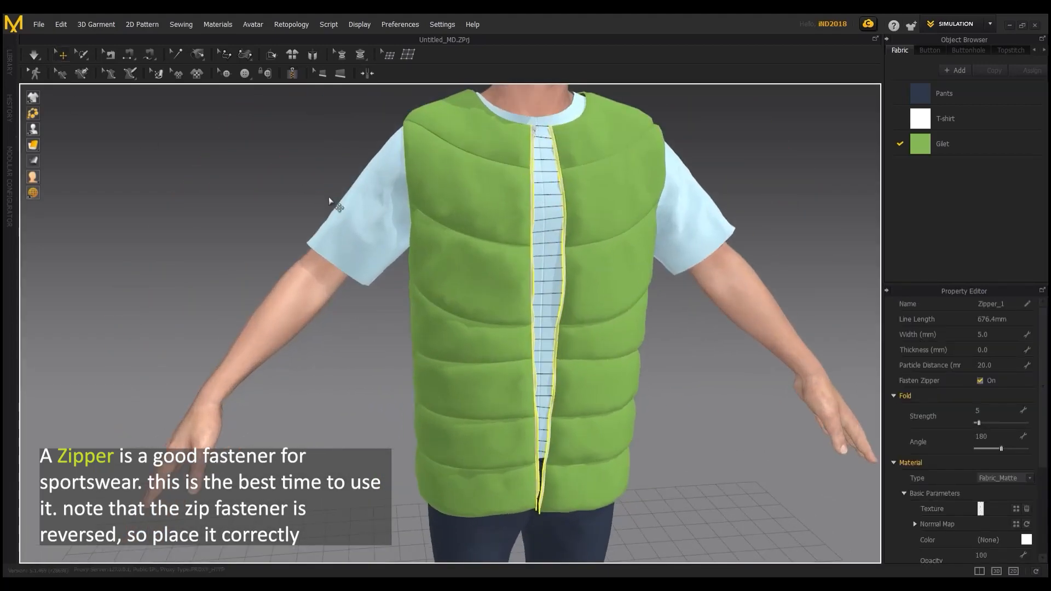
click(269, 182)
Try the slider's Reverse Zip Direction option and simulate the vest to close the zipper.
click(535, 130)
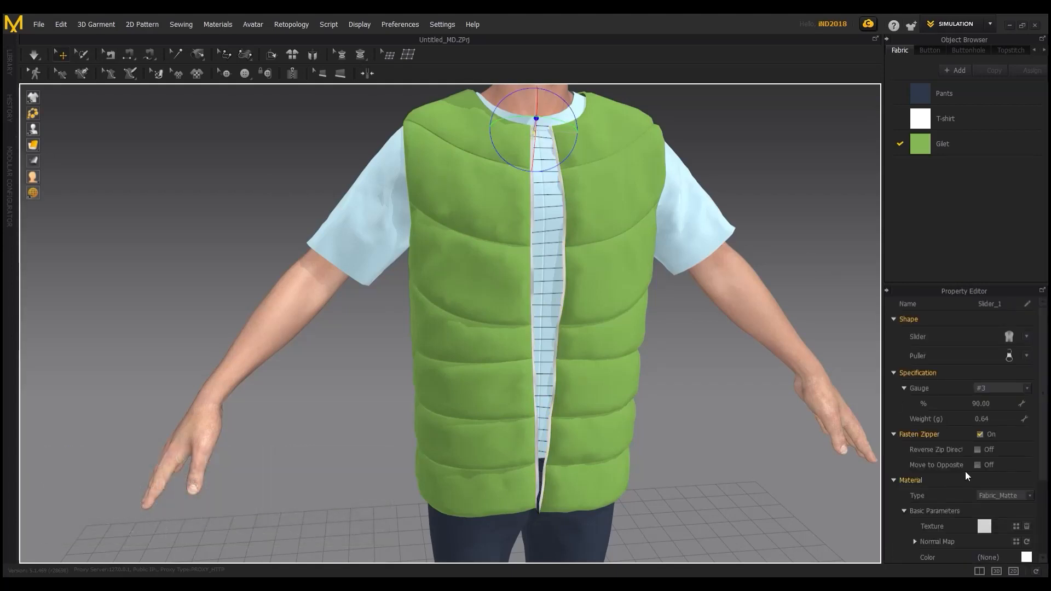
click(977, 450)
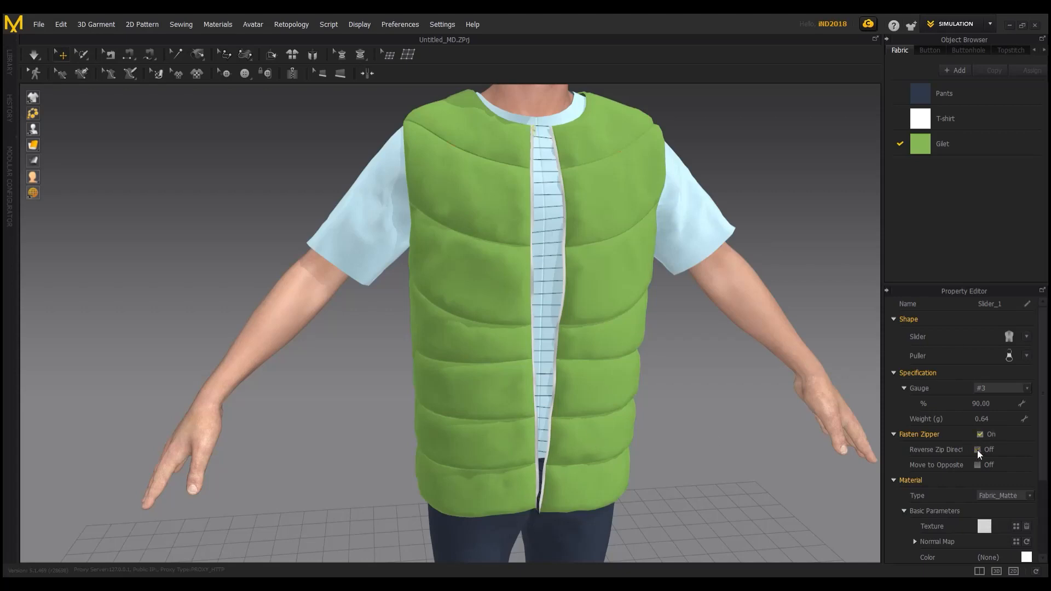
key(space)
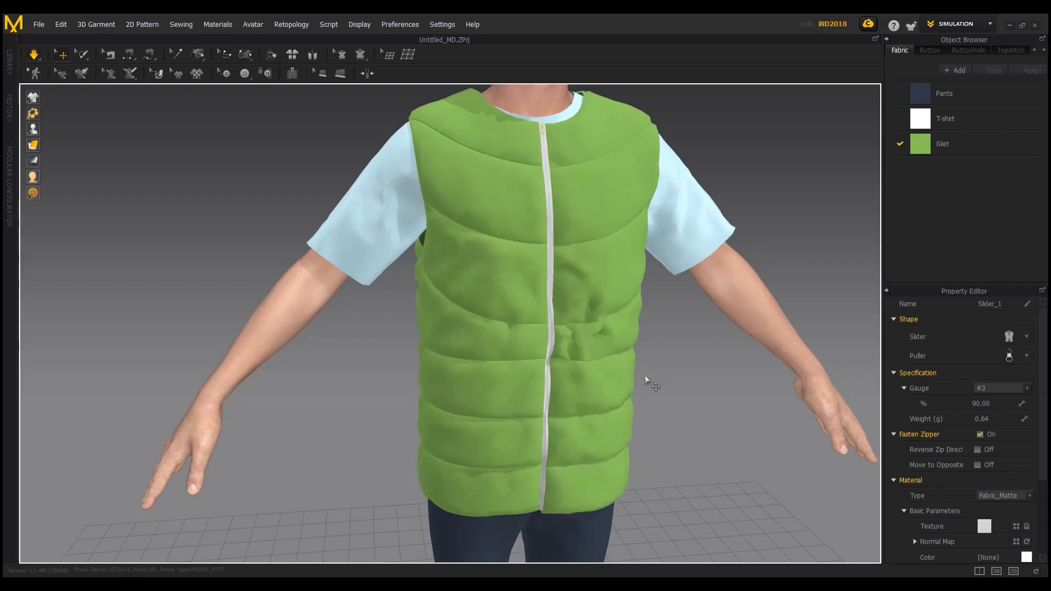
click(616, 356)
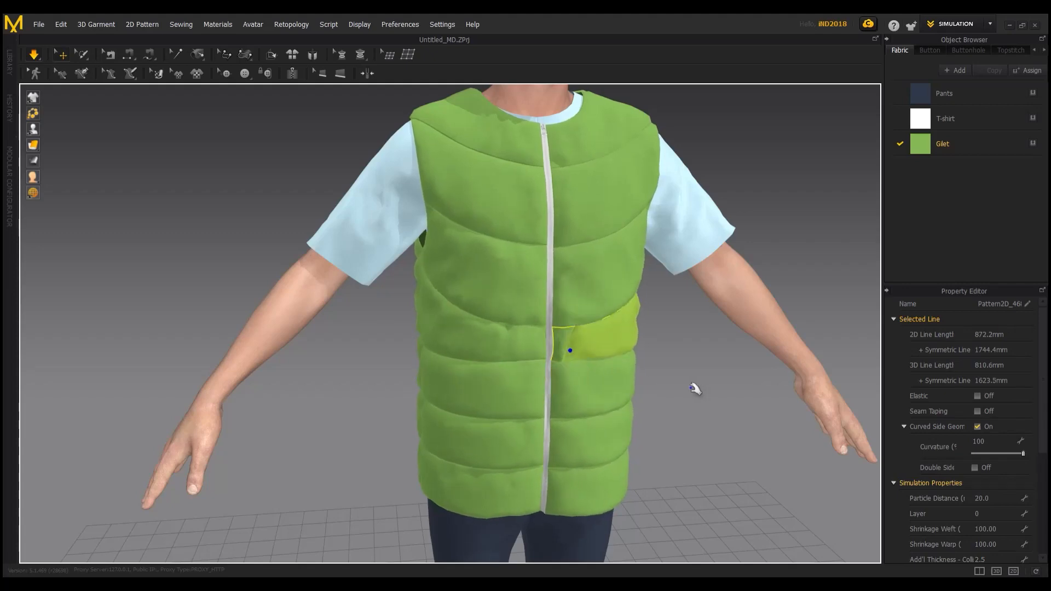
Move the zipper slider down between the first and second quilting lines and pull the upper front open in simulation.
right_drag(565, 347, 534, 287)
scroll(518, 244, up, 5)
middle_drag(518, 244, 509, 299)
click(499, 261)
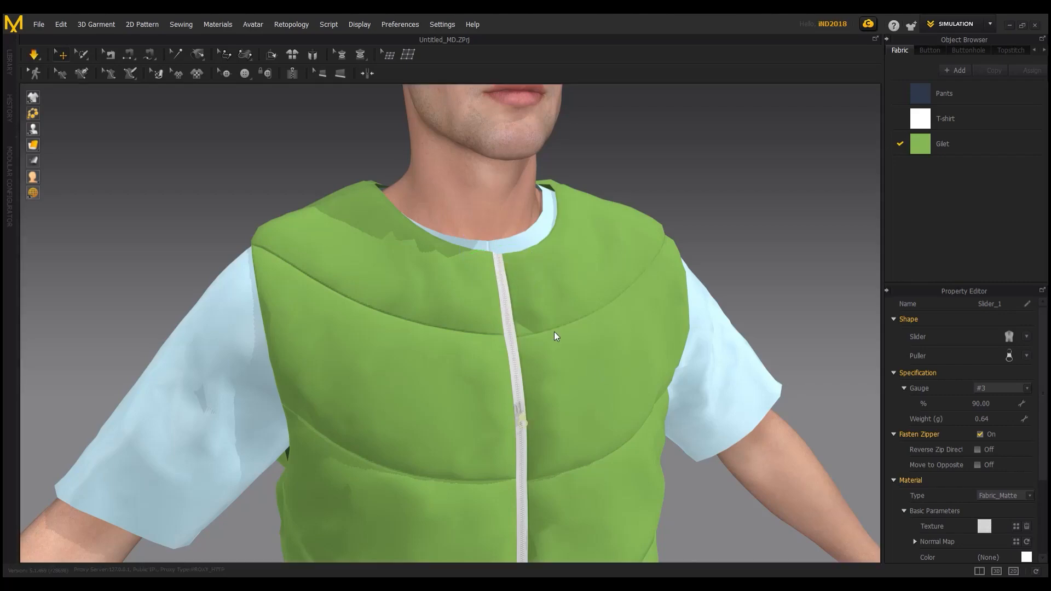
click(527, 267)
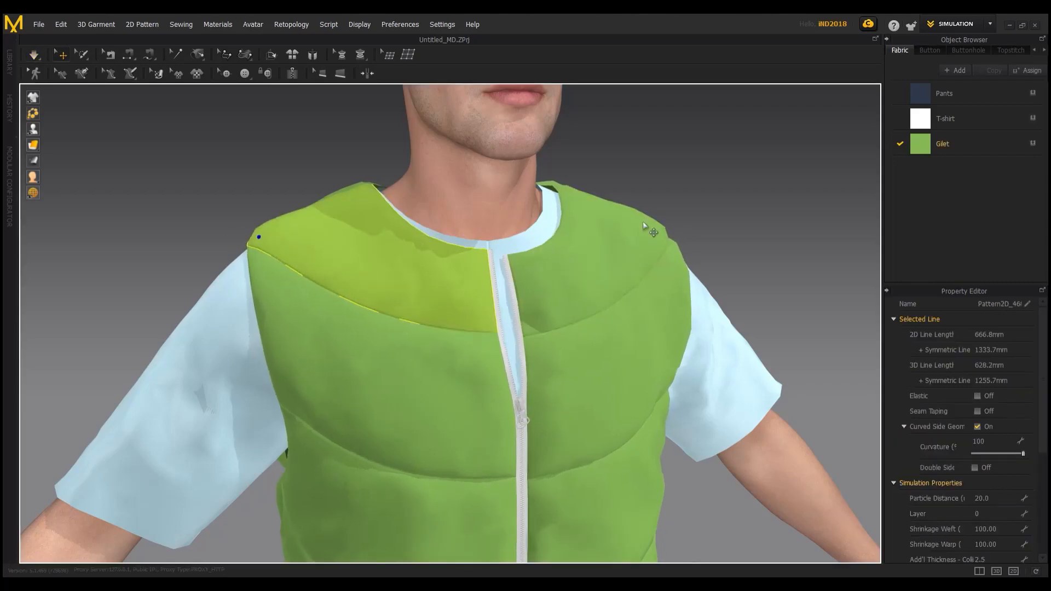
key(Escape)
Unfreeze all the T-shirt pieces.
scroll(685, 288, down, 5)
middle_drag(696, 286, 532, 206)
right_drag(531, 205, 502, 293)
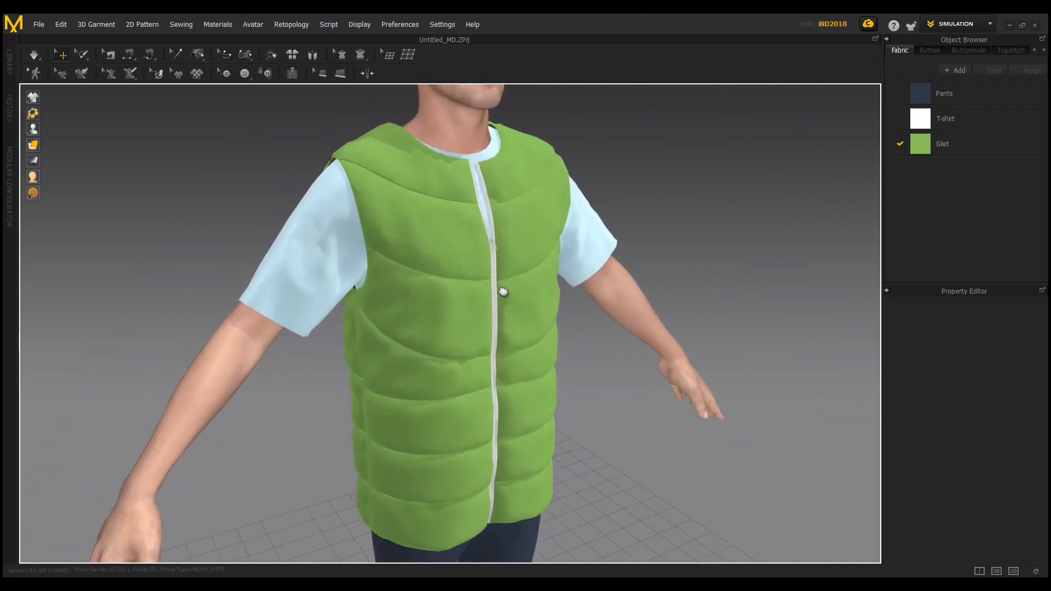
key(2)
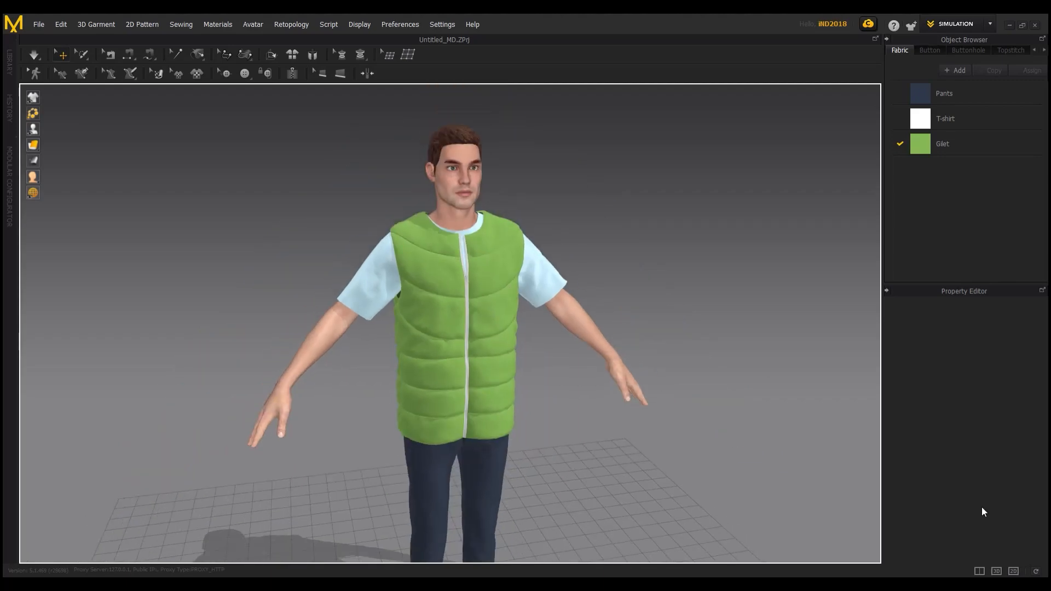
click(1013, 571)
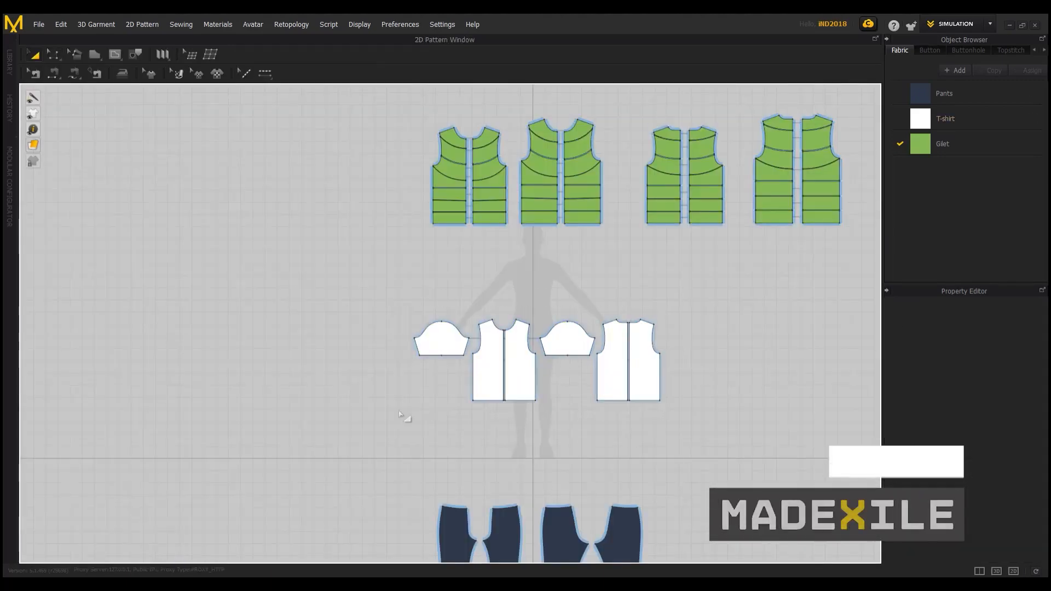
drag(399, 414, 673, 306)
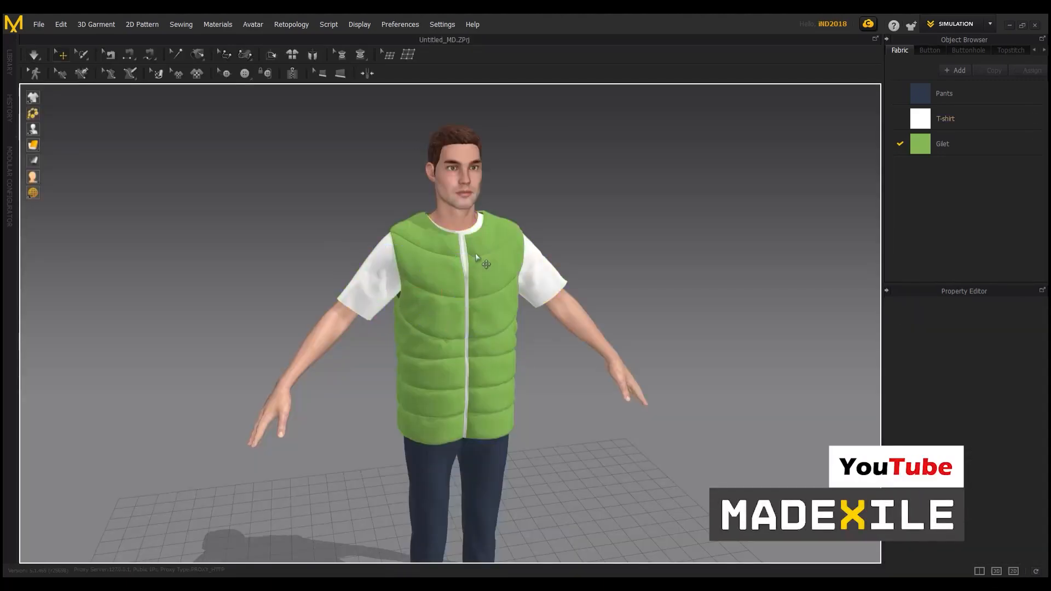
scroll(475, 253, up, 3)
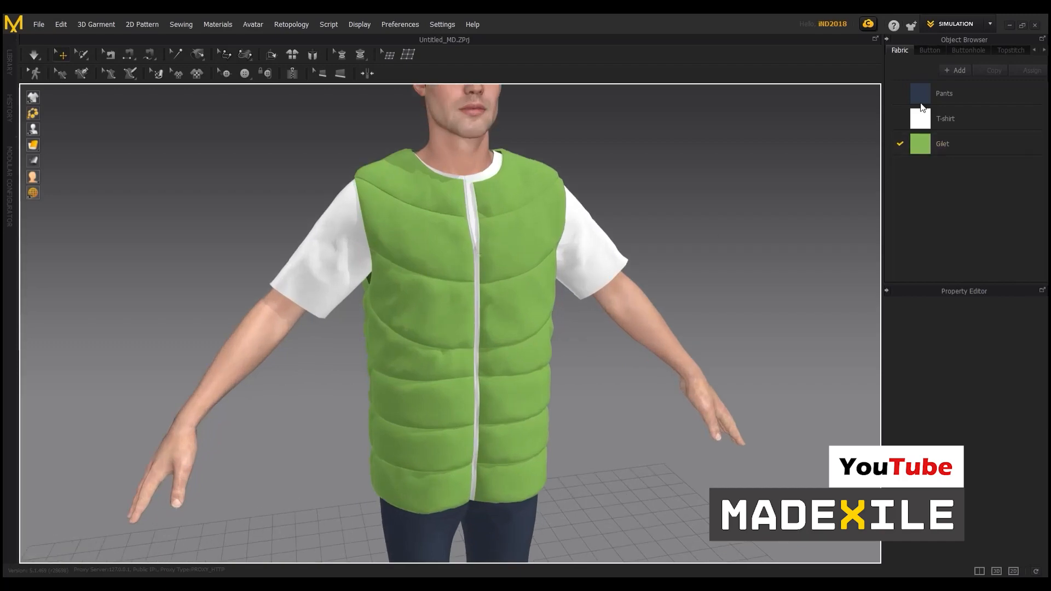
Apply the Nylon_Canvas physical property preset to the Gilet fabric and simulate while pulling the vest's front hem.
click(943, 147)
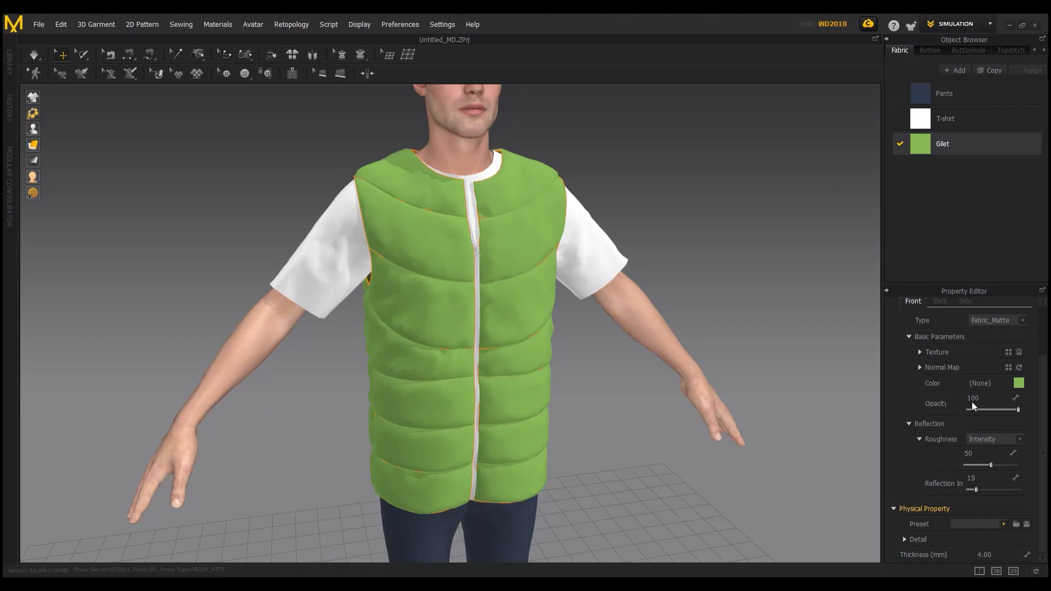
click(535, 481)
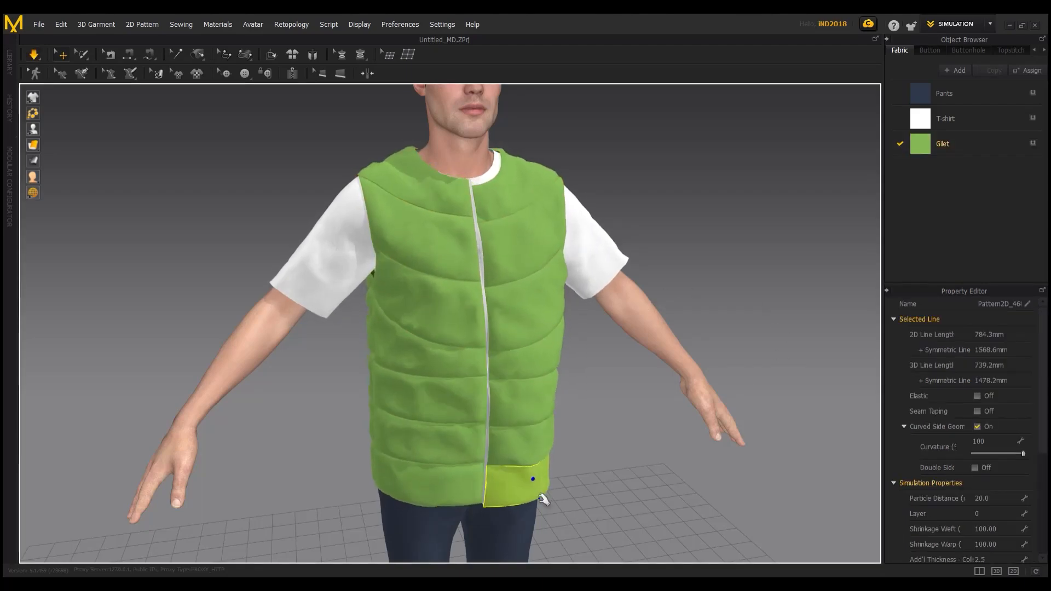
click(404, 485)
mouse_move(598, 392)
right_down()
mouse_move(539, 379)
mouse_move(516, 387)
mouse_move(603, 399)
right_up()
click(587, 403)
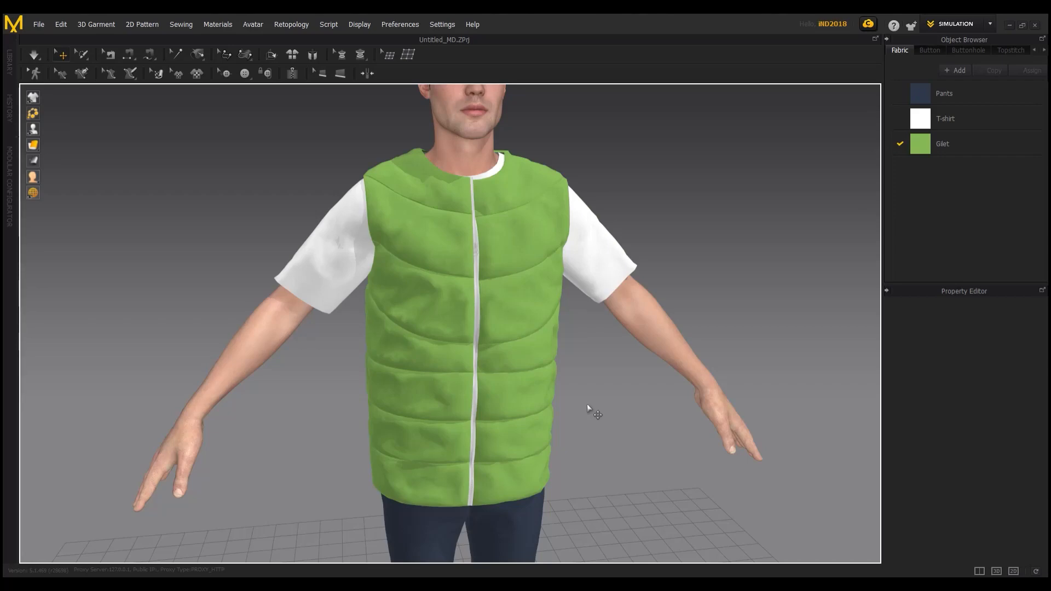
Change the Gilet fabric's colour to a darker green.
scroll(586, 402, down, 5)
mouse_move(588, 410)
right_down()
mouse_move(567, 386)
mouse_move(592, 405)
right_up()
scroll(590, 404, down, 4)
scroll(530, 363, up, 4)
scroll(525, 335, down, 4)
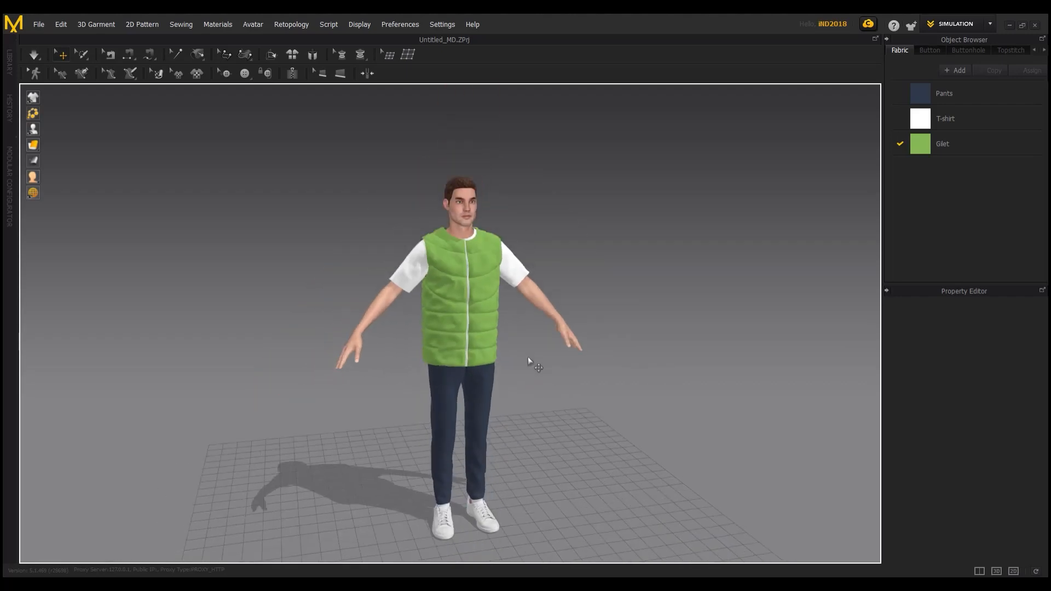
click(942, 143)
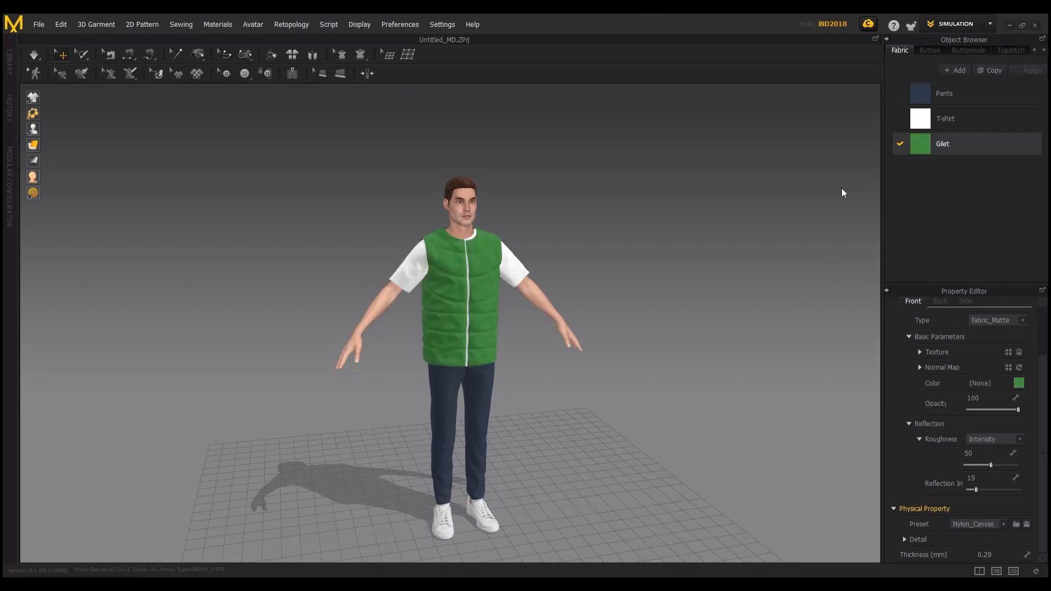
click(596, 330)
Change the zipper tape's material colour to green to match the vest.
scroll(422, 268, up, 5)
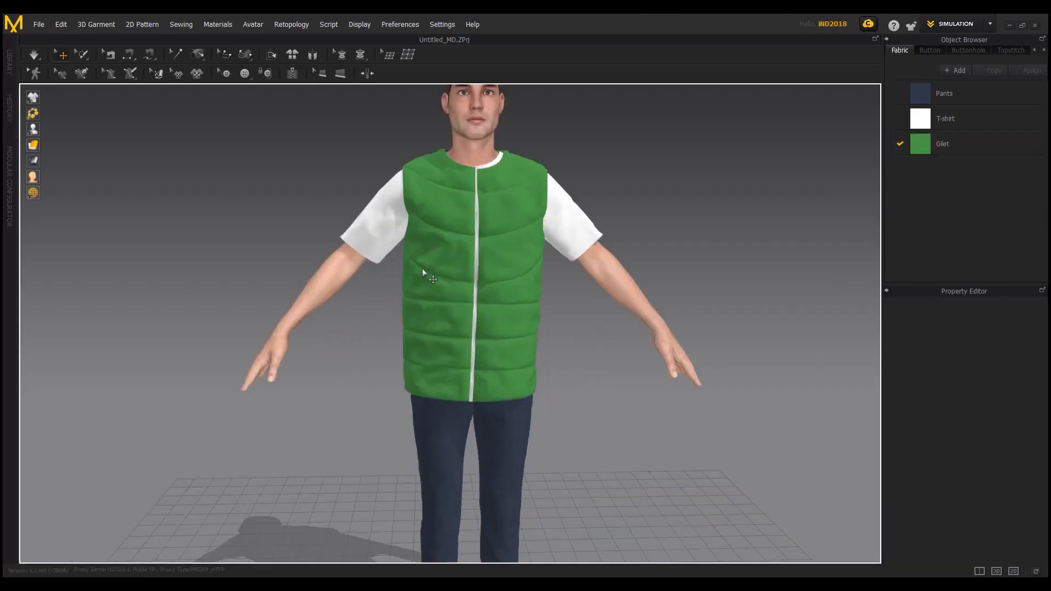
click(507, 222)
scroll(492, 296, up, 3)
click(527, 314)
click(534, 314)
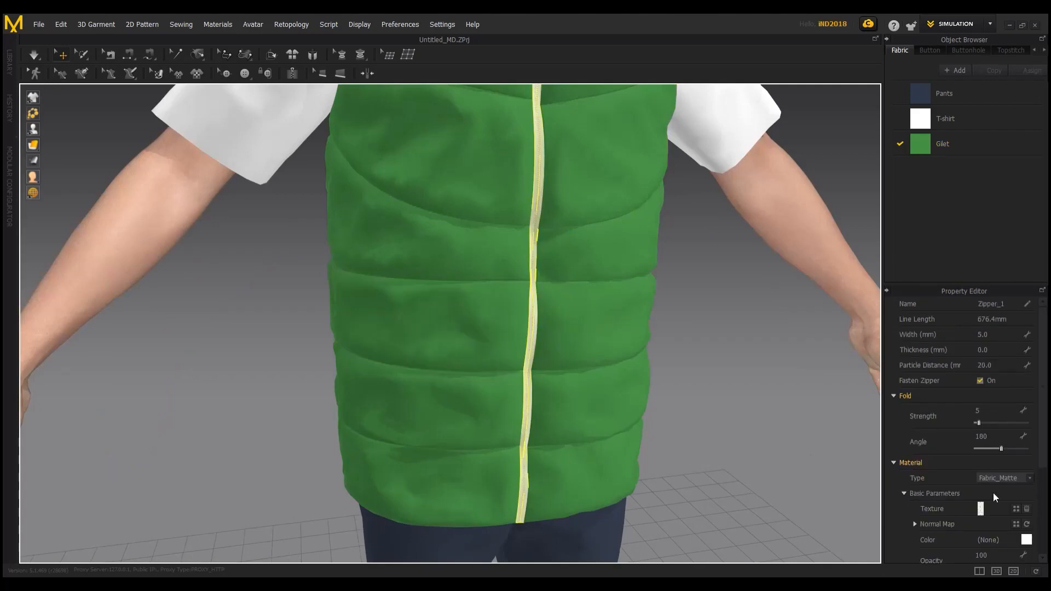
click(1028, 541)
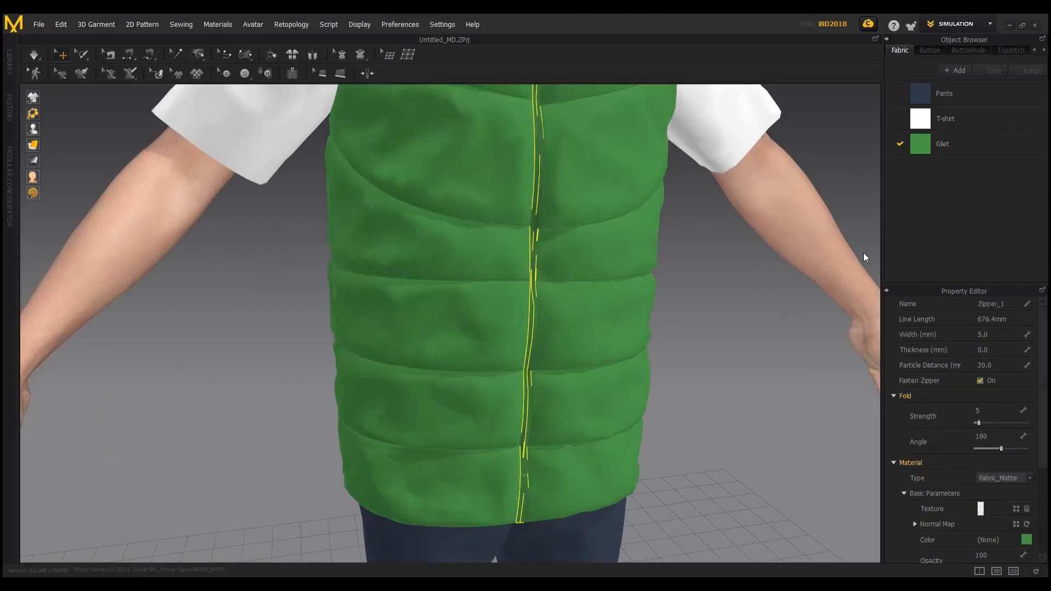
Change the zipper slider's material colour to dark blue.
scroll(553, 297, down, 5)
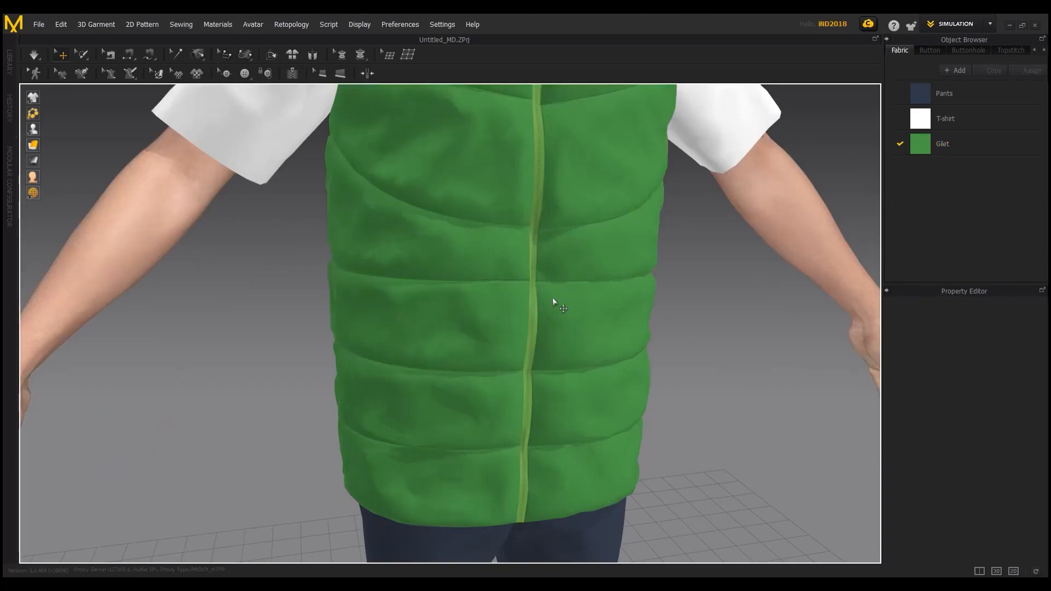
scroll(531, 284, up, 6)
click(520, 265)
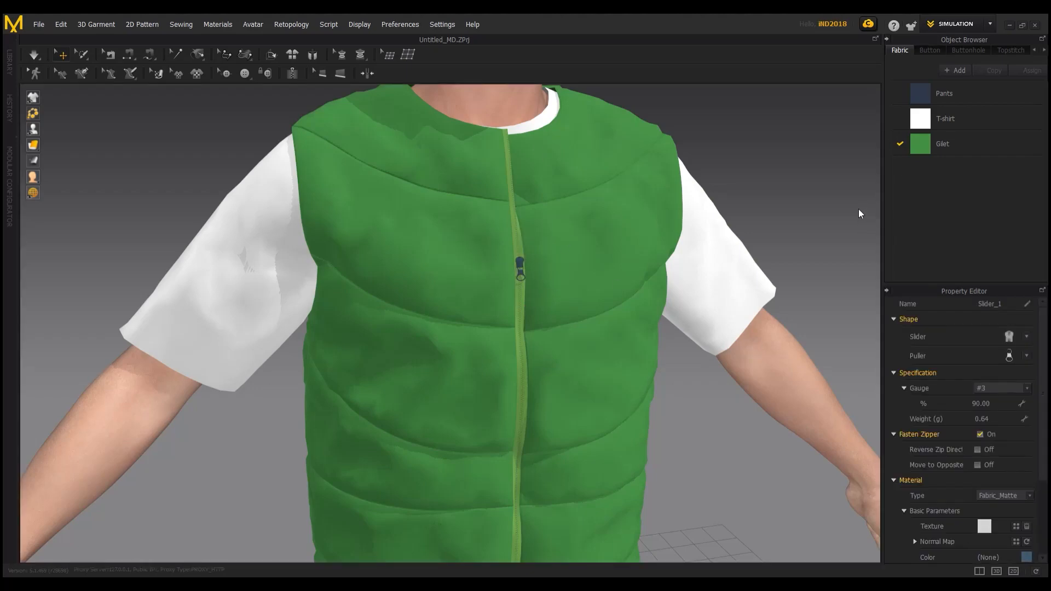
Simulate the garment while pulling the vest's shoulder panels outward on both sides, and stop the simulation.
scroll(629, 416, down, 5)
scroll(515, 284, up, 2)
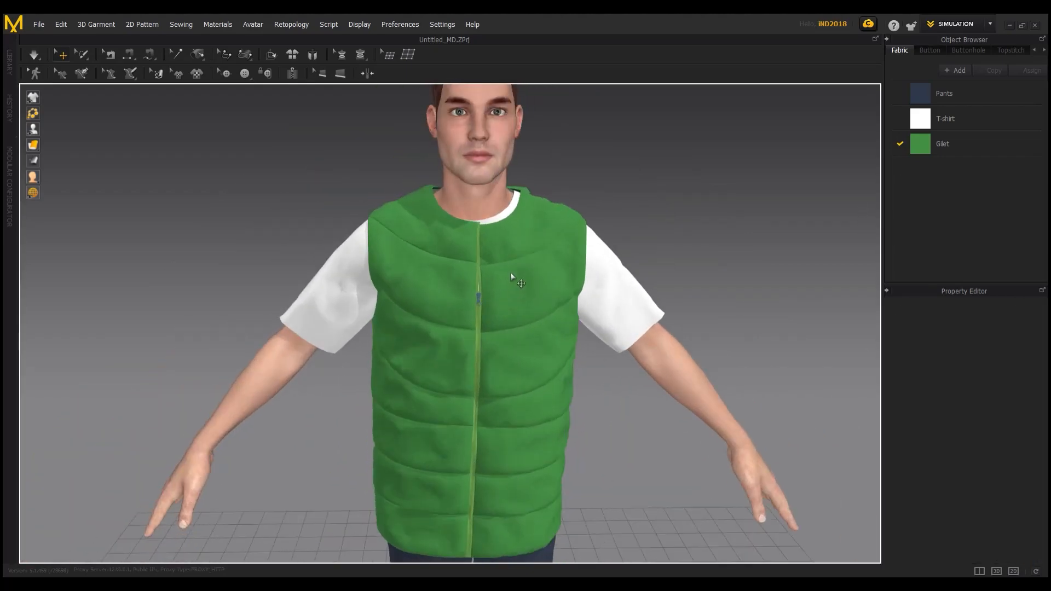
click(593, 221)
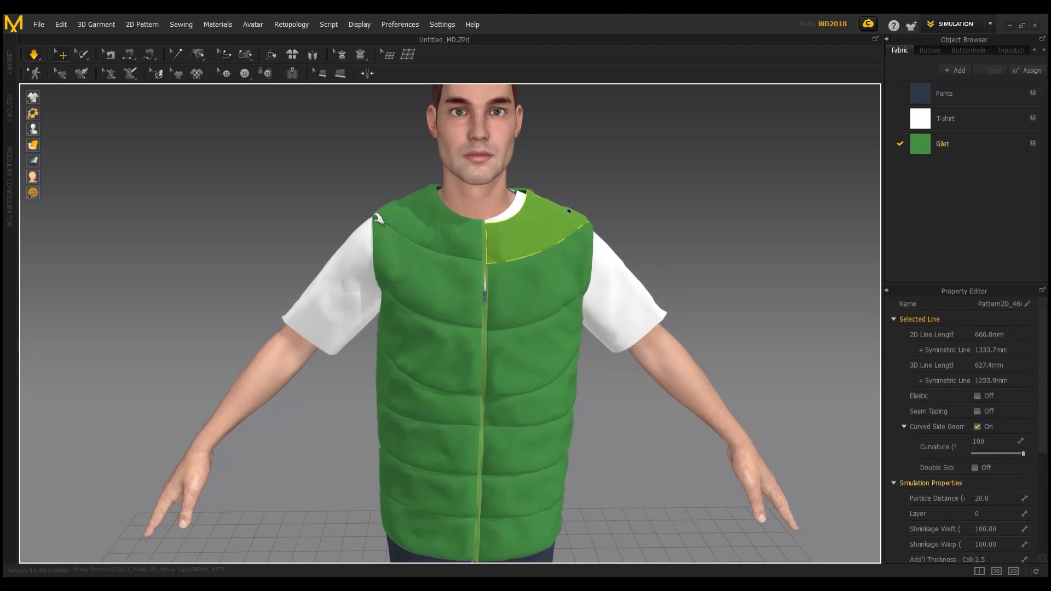
drag(374, 214, 355, 211)
key(space)
click(610, 403)
scroll(567, 298, up, 4)
right_drag(568, 298, 594, 296)
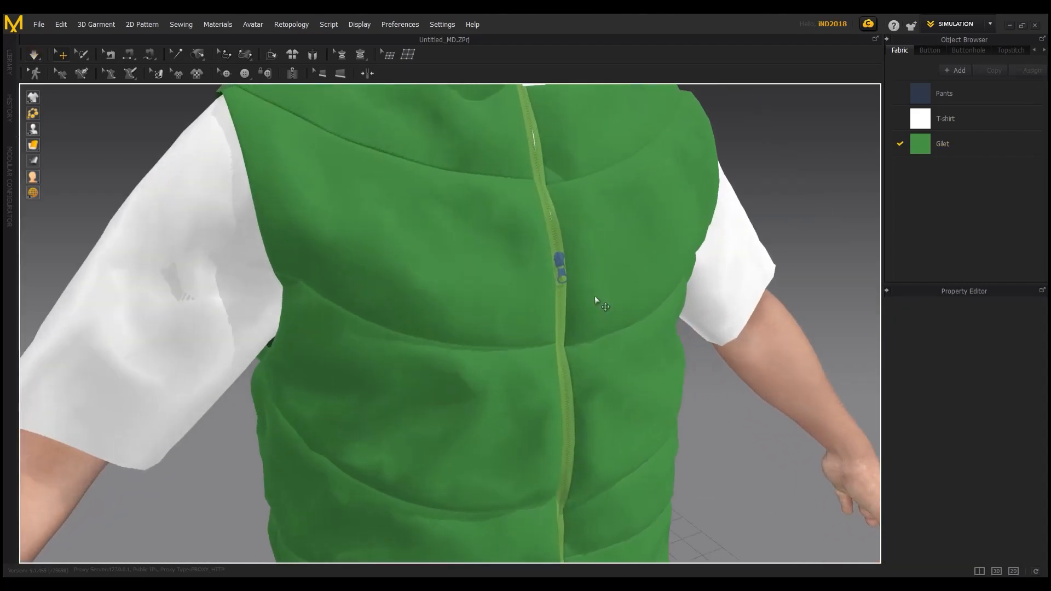
Show the 2D pattern window beside the 3D view framed on the pants.
scroll(575, 345, down, 6)
right_drag(570, 352, 564, 355)
middle_drag(564, 356, 553, 217)
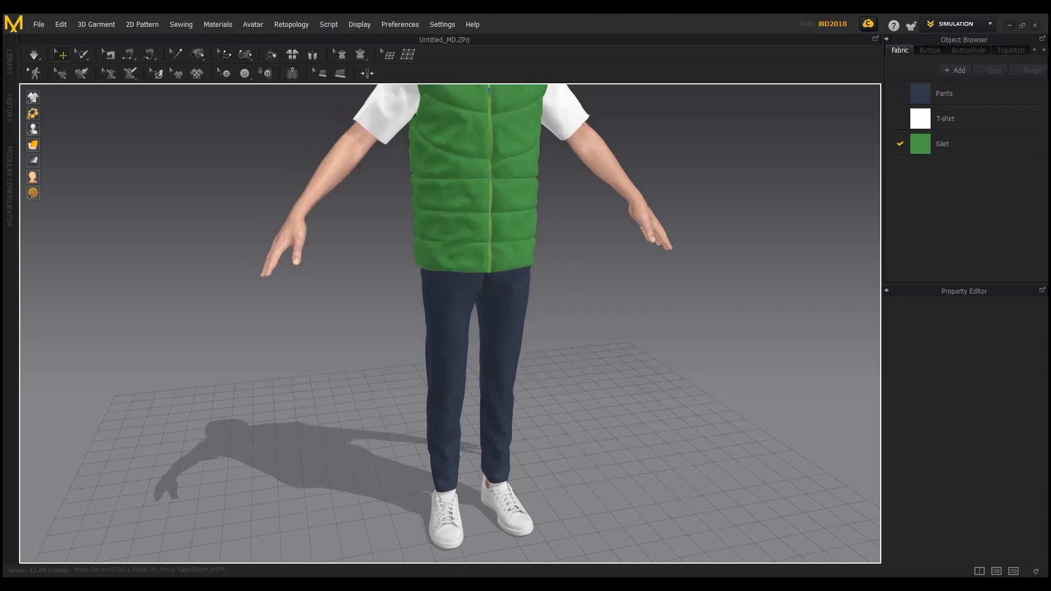
click(979, 570)
Draw a closed, narrow V-shaped stripe across the front pants leg at knee height, about 484 mm in outline length.
scroll(696, 157, up, 8)
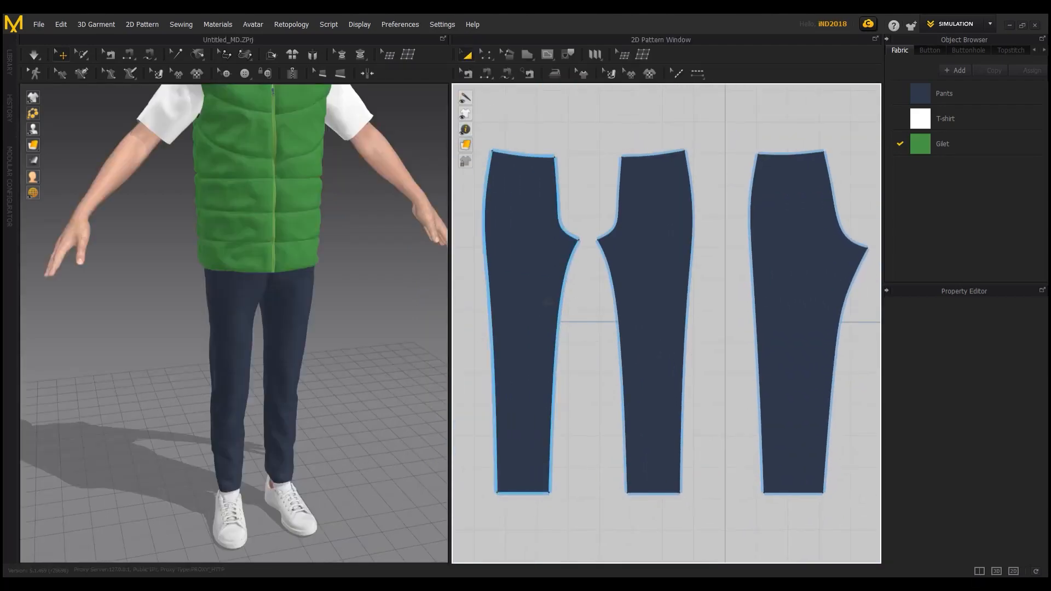
scroll(593, 331, up, 5)
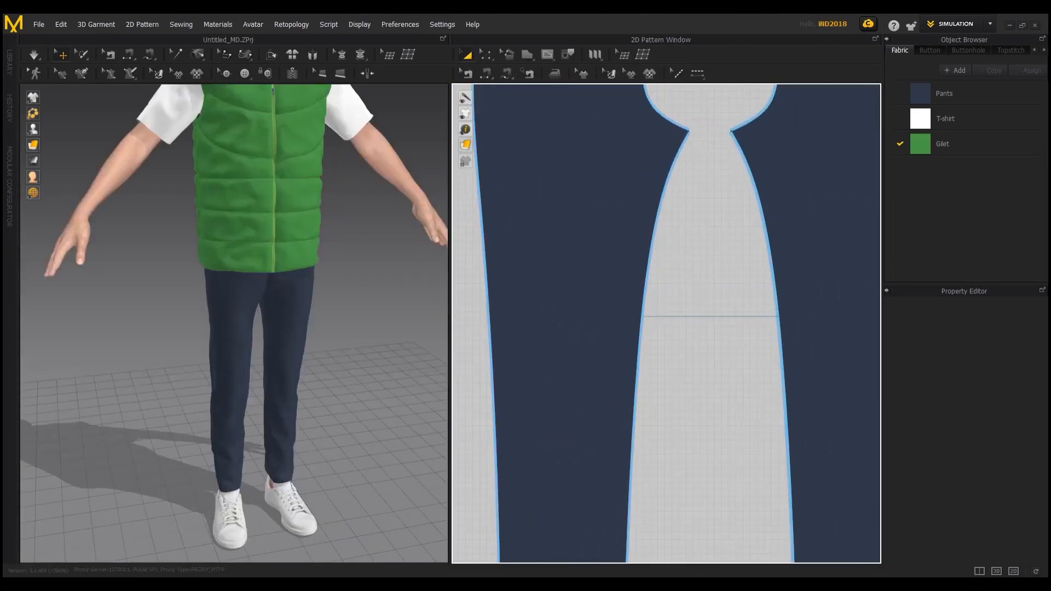
scroll(500, 339, up, 4)
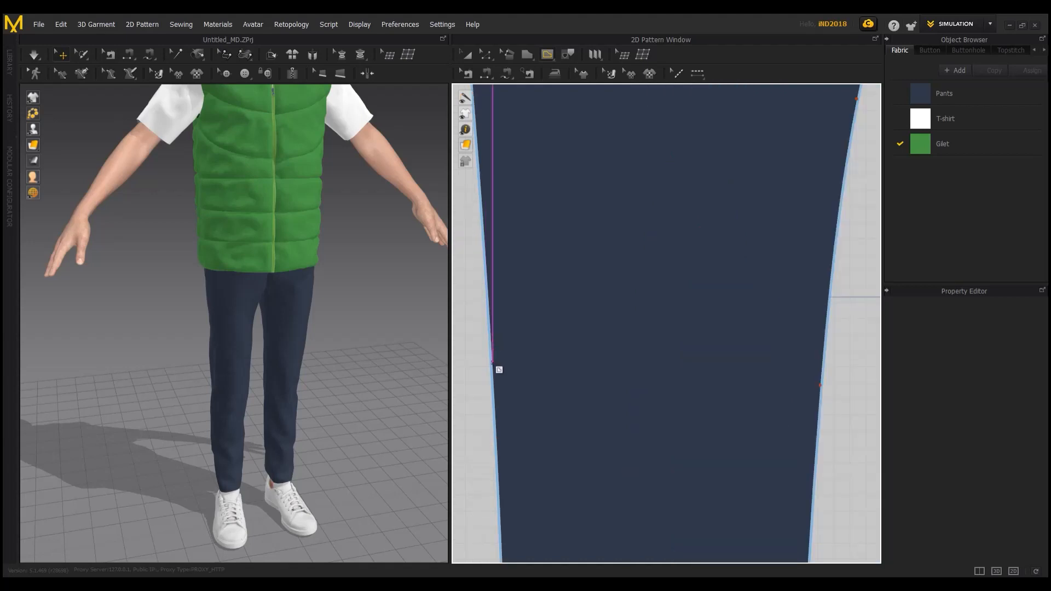
click(492, 361)
click(629, 462)
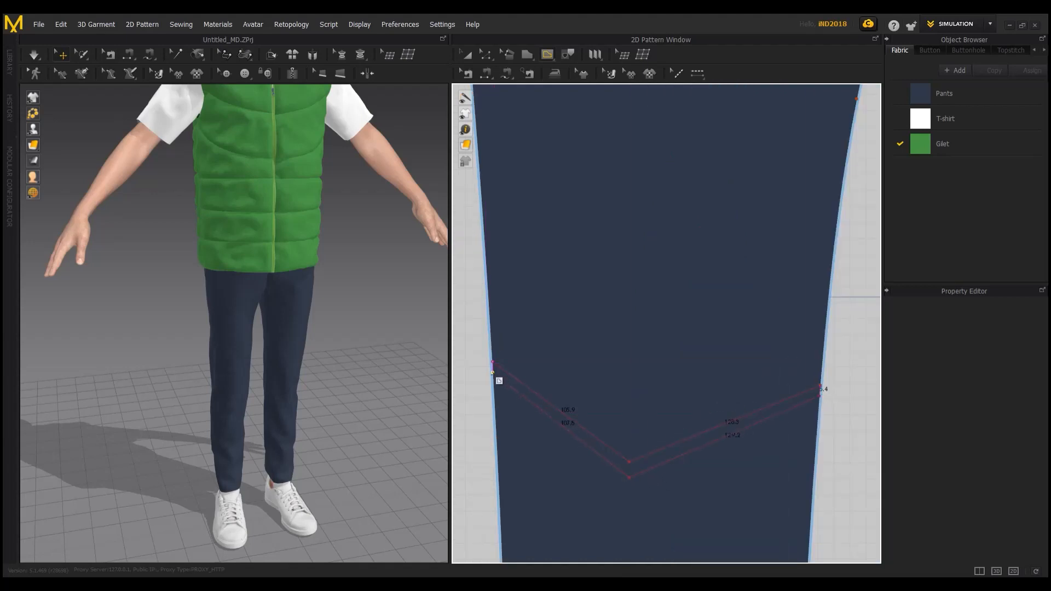
click(494, 371)
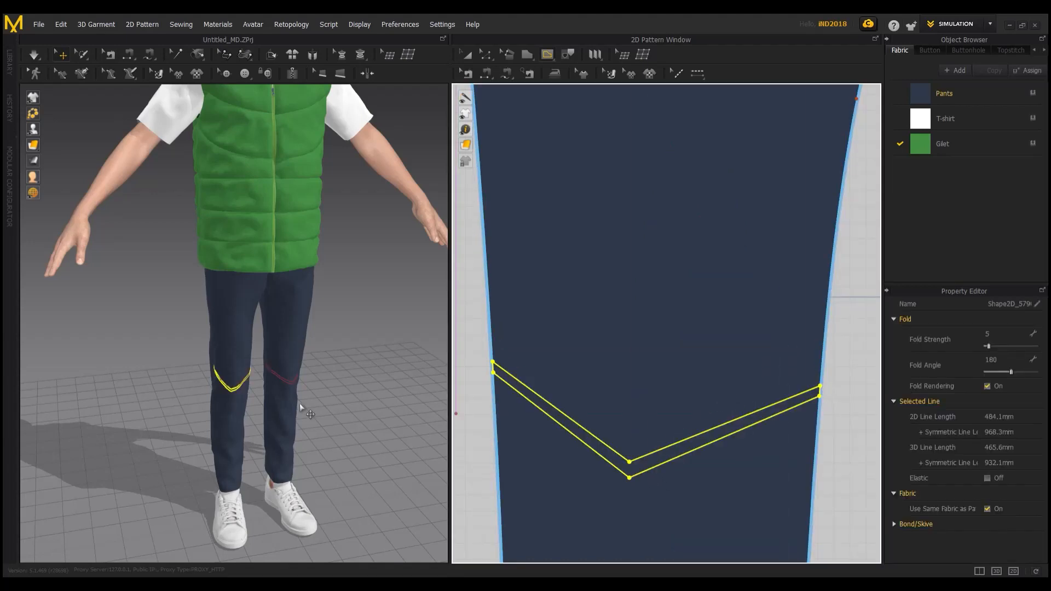
Shift both corner points of the V-shaped knee stripe sideways toward the middle of the leg.
right_drag(254, 406, 235, 392)
click(486, 463)
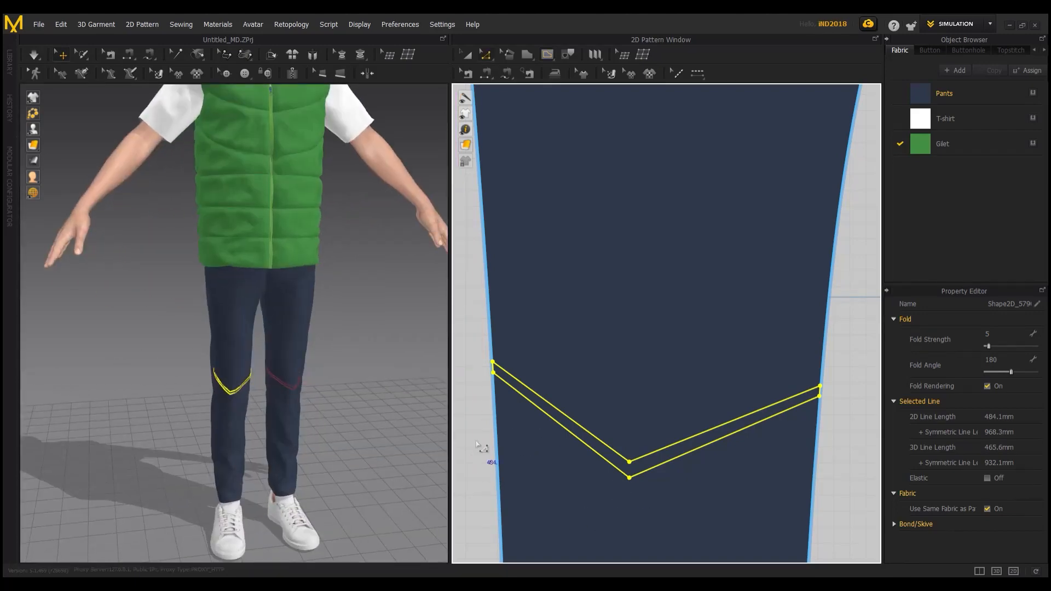
key(z)
drag(629, 479, 645, 480)
drag(630, 463, 645, 465)
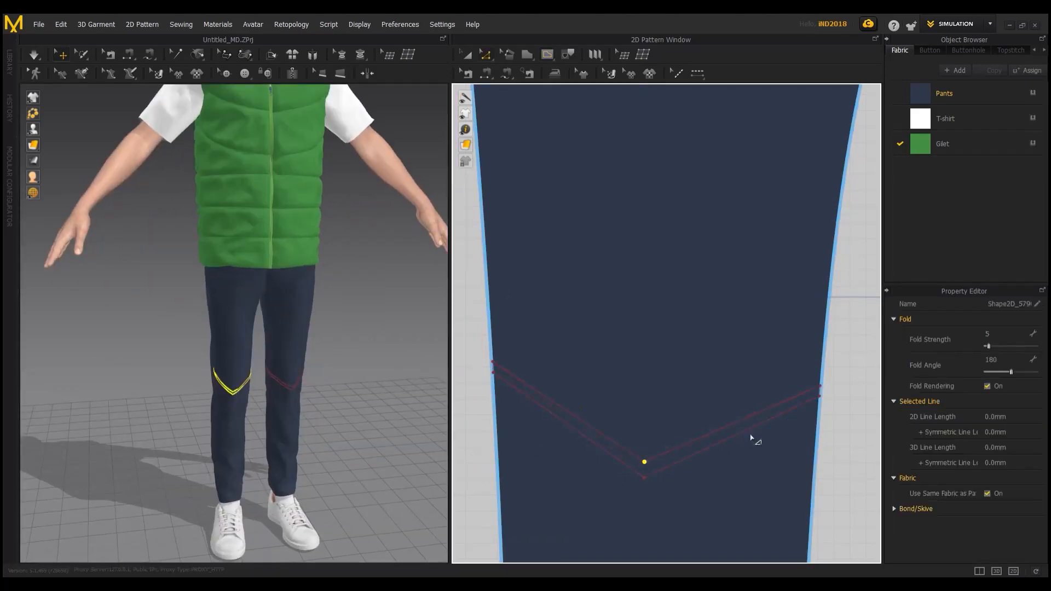
click(870, 423)
Examine the V-shaped stripe and how its end meets the side edge of the leg.
scroll(650, 451, down, 6)
scroll(650, 450, up, 5)
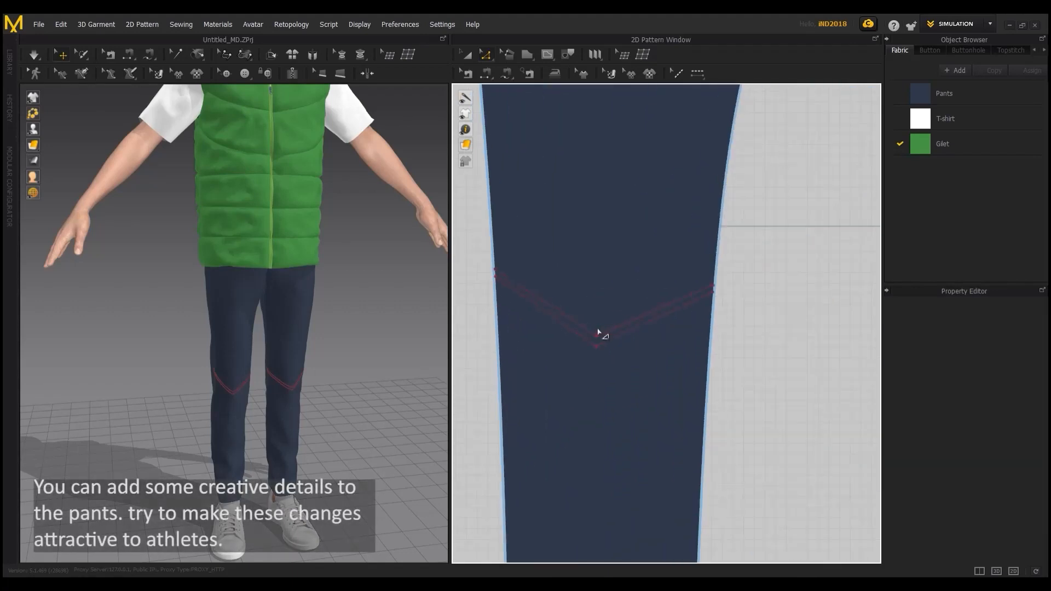
click(601, 335)
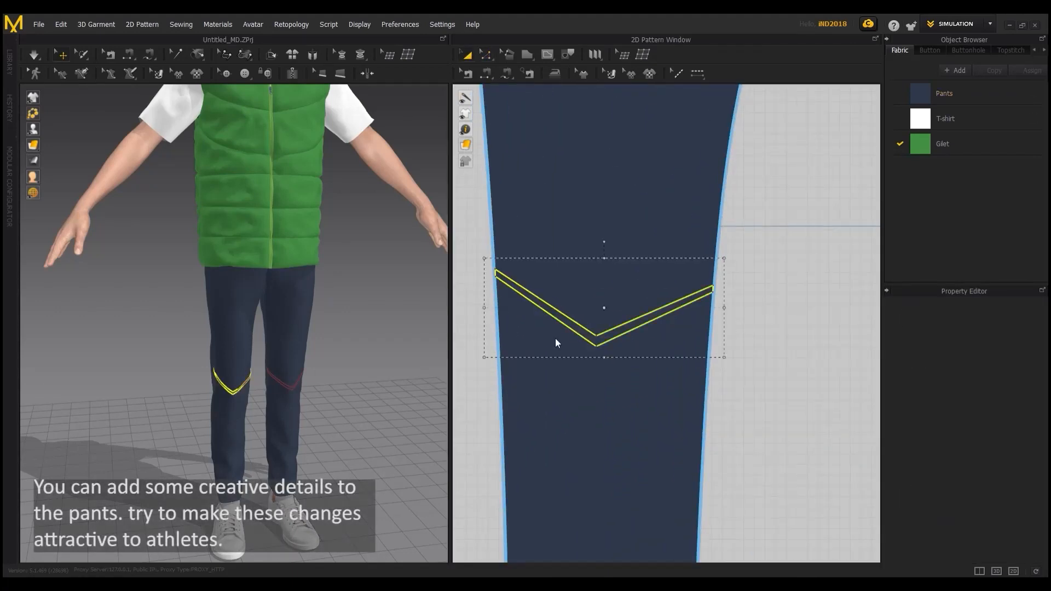
click(758, 310)
scroll(673, 383, up, 6)
scroll(542, 309, down, 2)
middle_drag(521, 328, 776, 346)
middle_drag(518, 345, 843, 372)
middle_drag(521, 246, 756, 386)
middle_drag(524, 314, 606, 348)
scroll(606, 347, up, 4)
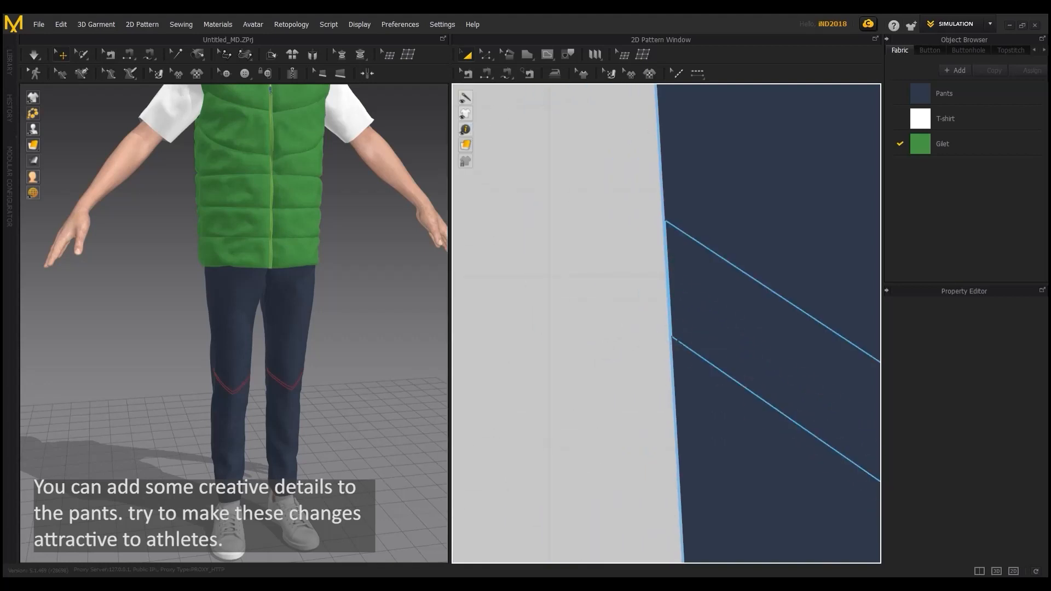
Adjust the stripe's points and move its upper corner point slightly down to narrow the band.
key(z)
click(671, 337)
click(608, 366)
click(665, 221)
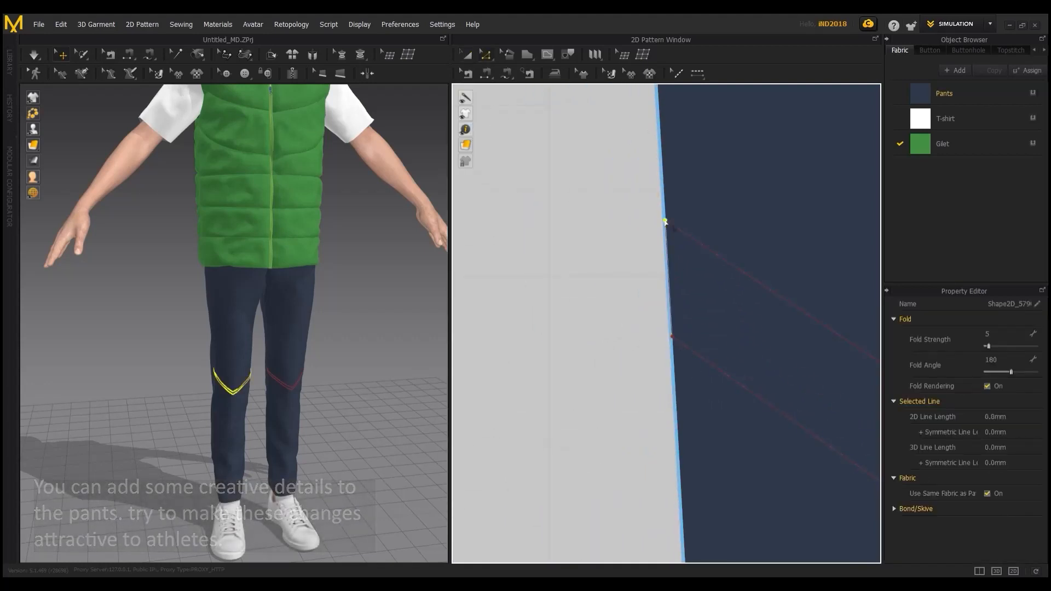
middle_drag(846, 458, 535, 298)
scroll(629, 366, down, 6)
scroll(535, 298, down, 1)
drag(650, 350, 652, 355)
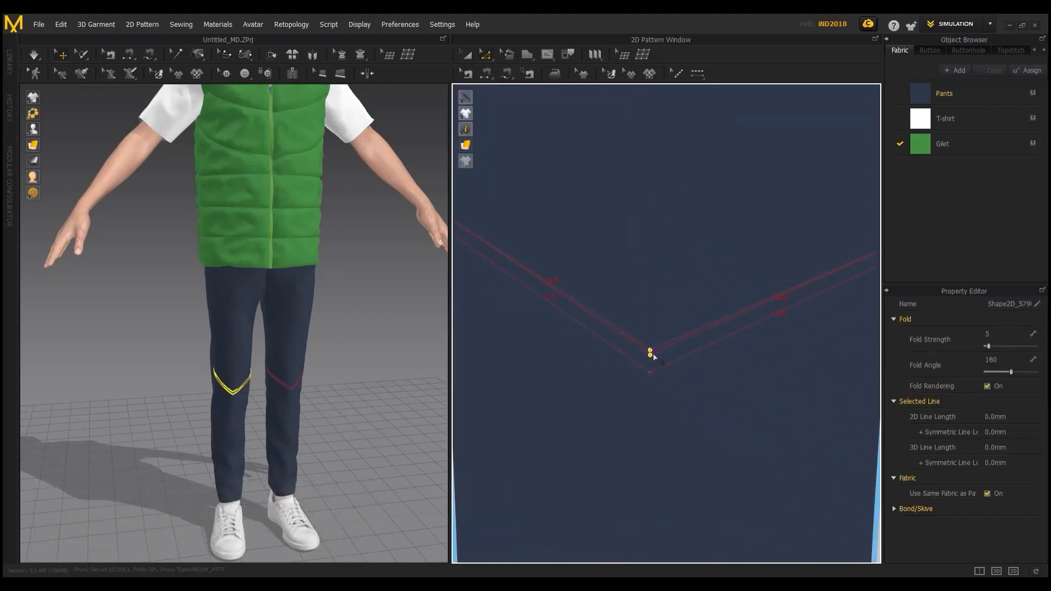
scroll(653, 356, down, 4)
click(777, 354)
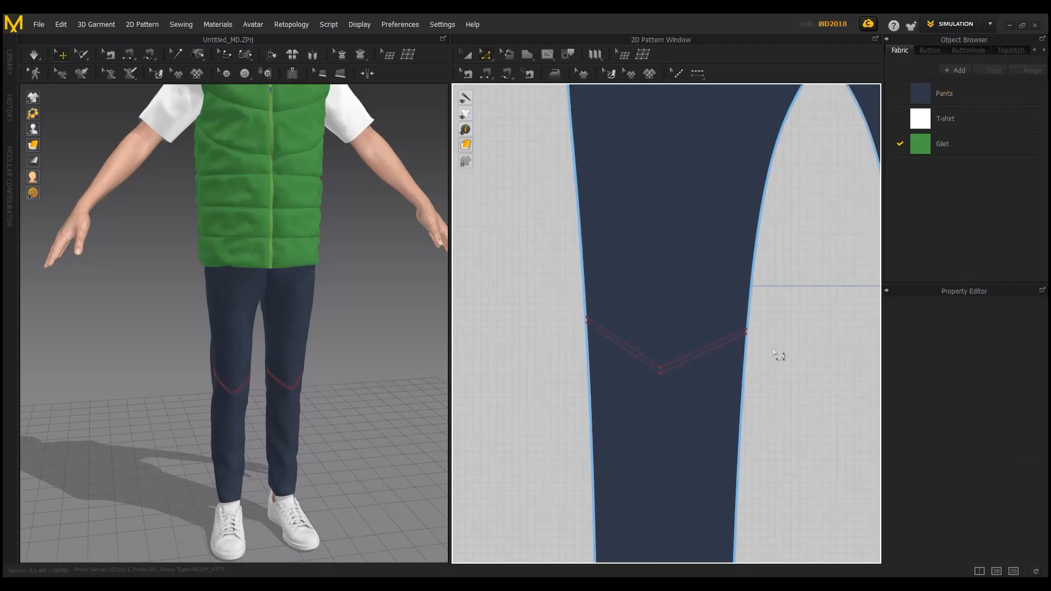
Delete the closed V-shaped stripe from the front pants leg.
key(a)
click(722, 342)
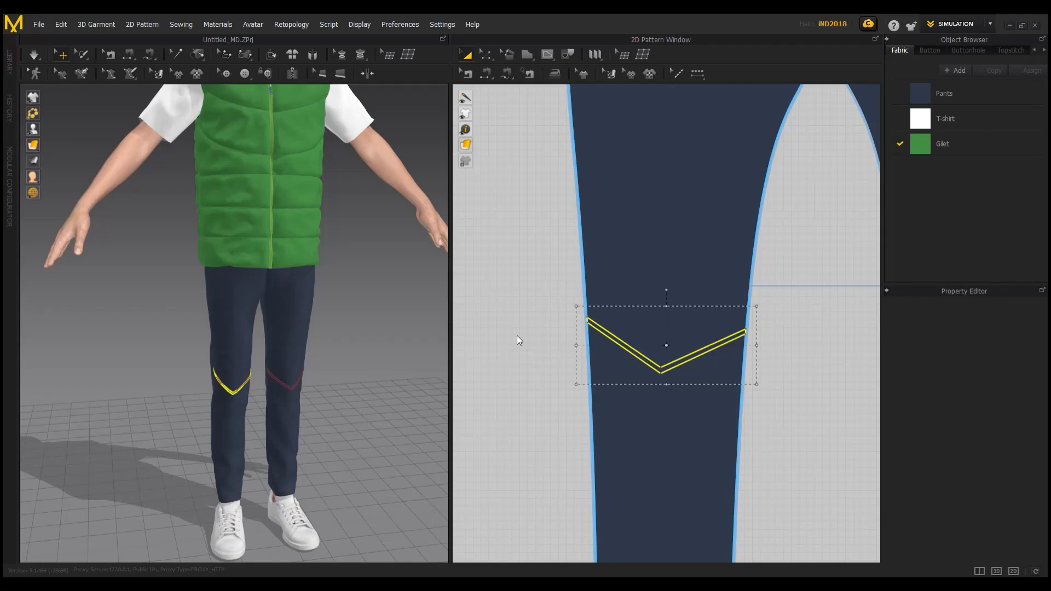
scroll(556, 383, up, 6)
click(538, 302)
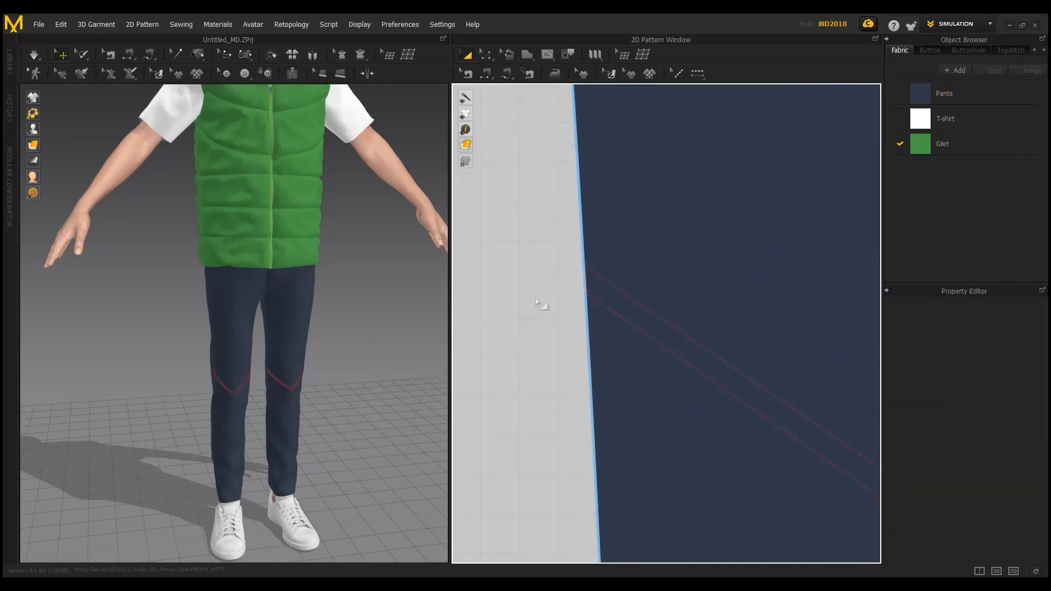
scroll(685, 322, down, 5)
middle_drag(714, 330, 567, 313)
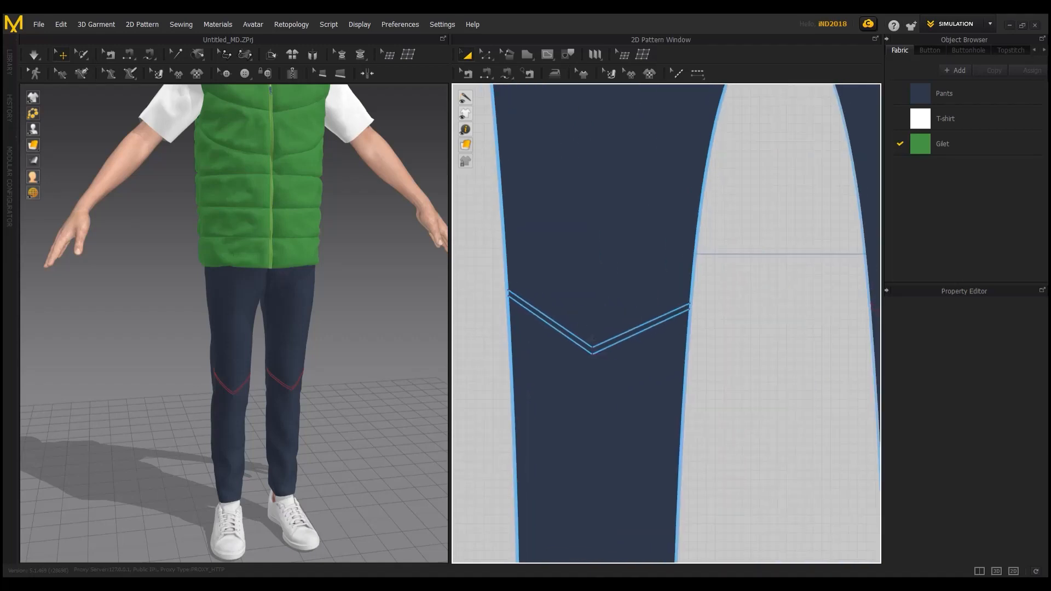
click(576, 345)
key(Delete)
Draw two parallel V-shaped internal lines across the front pants leg at the knee, each about 240 mm long.
key(g)
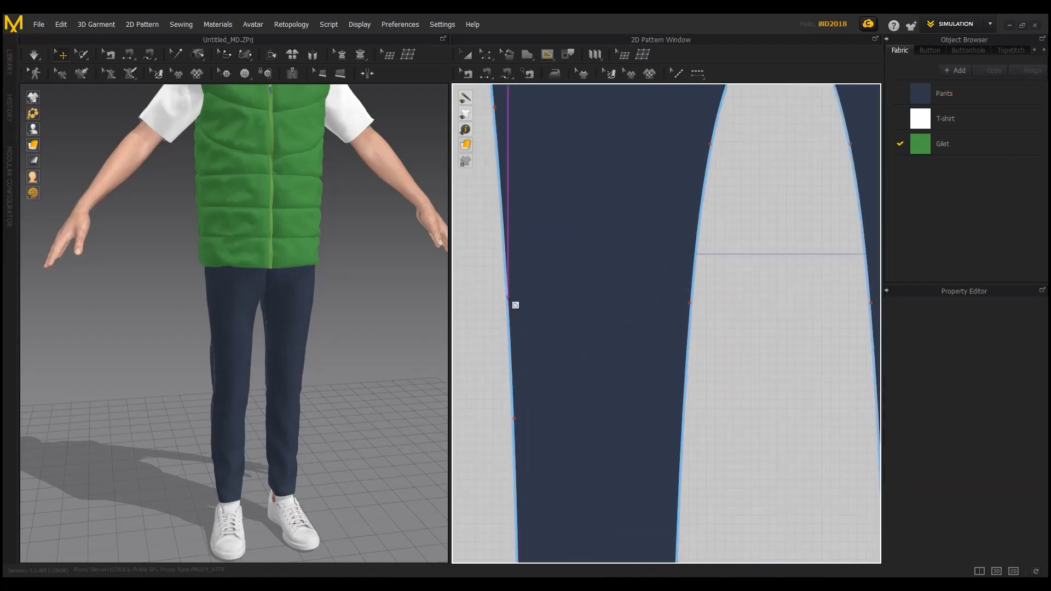
double_click(690, 303)
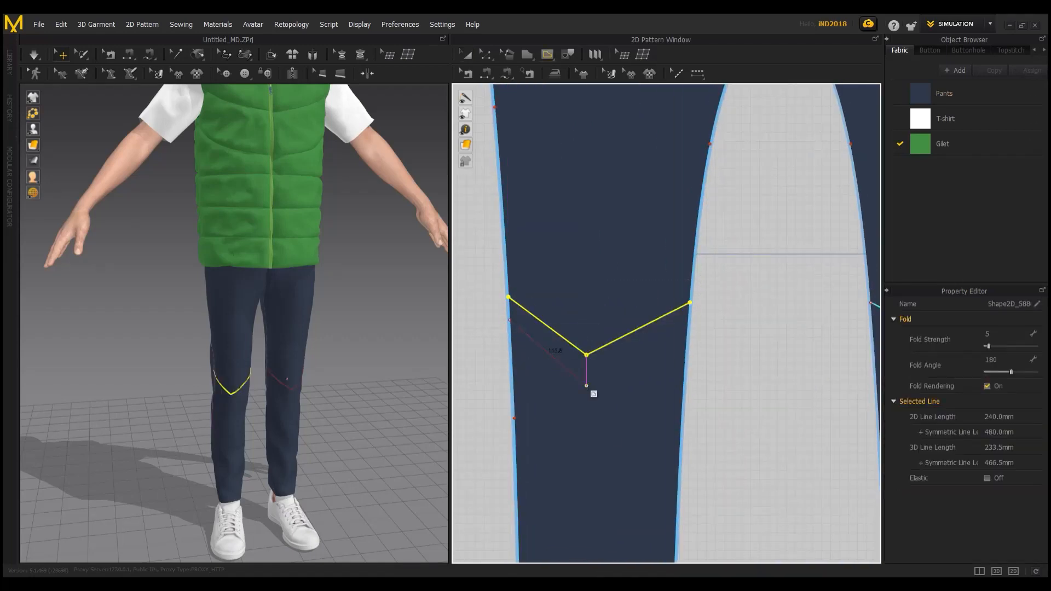
key(z)
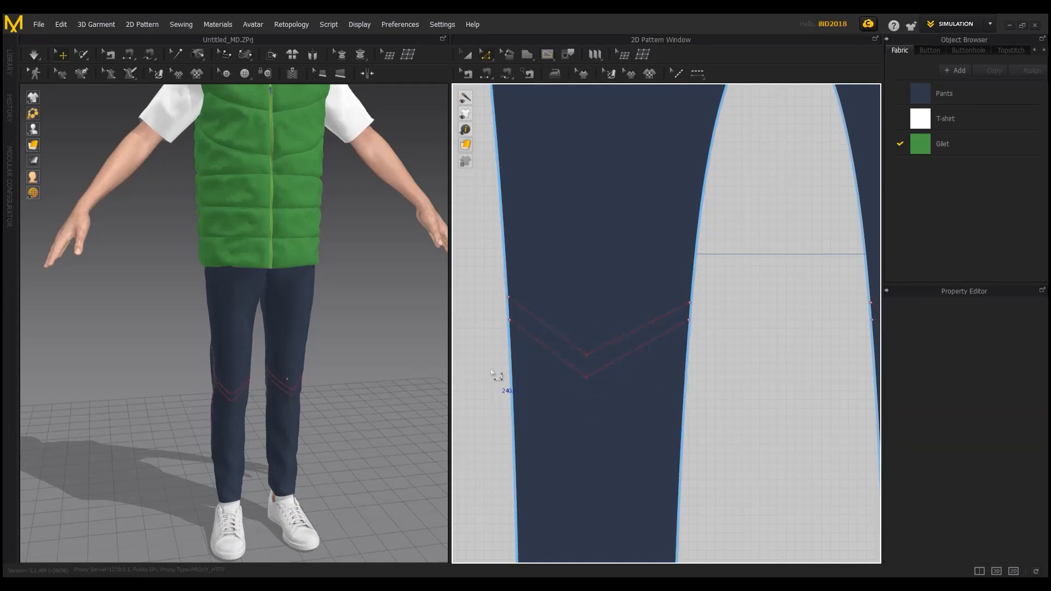
Cut and sew the front pants leg along the lower and upper V-shaped lines.
click(587, 372)
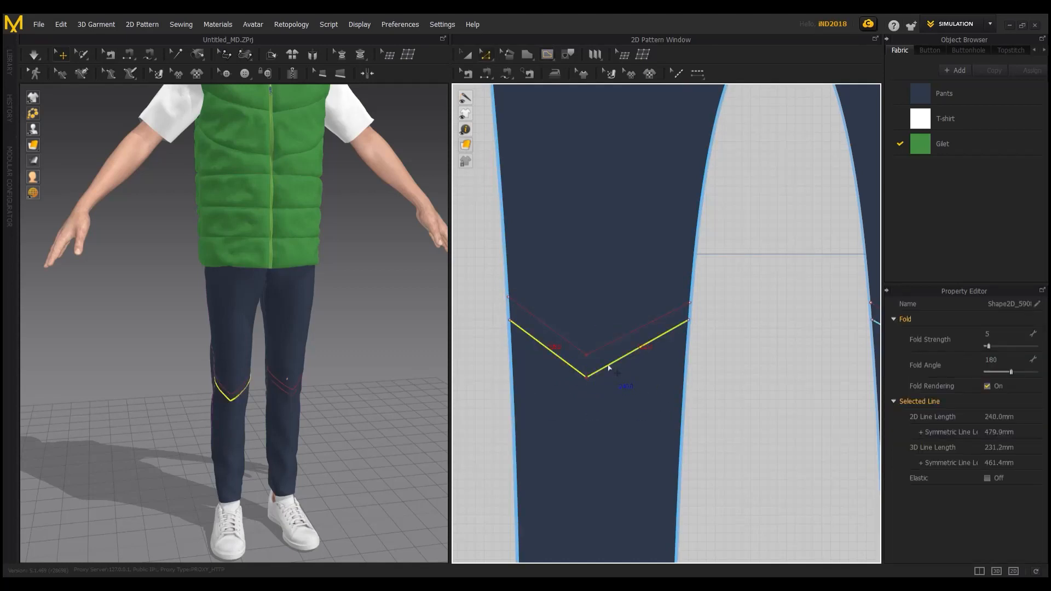
click(634, 458)
click(577, 342)
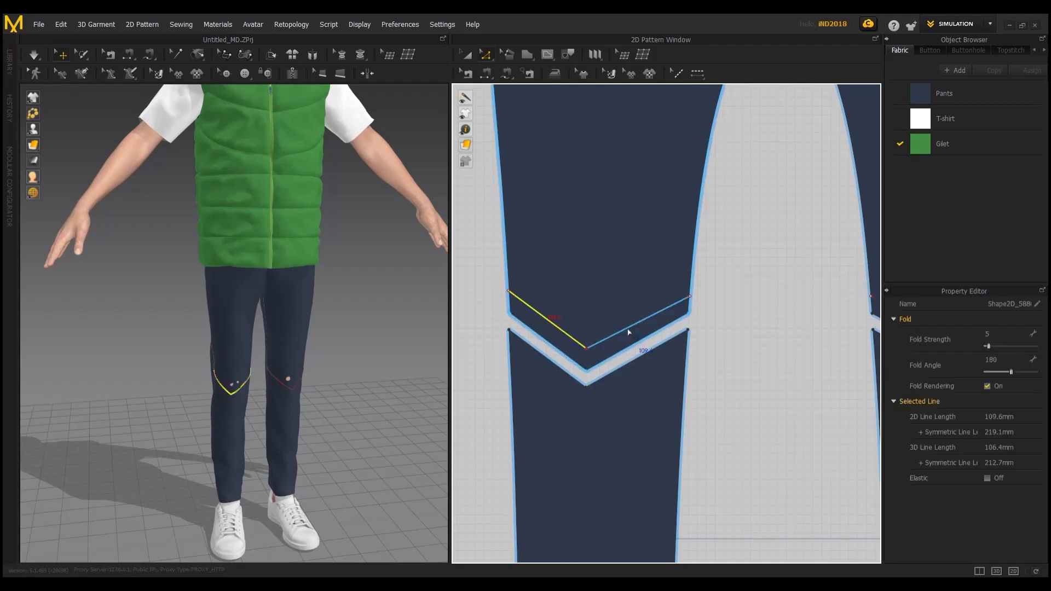
click(646, 419)
Move the cut lower-leg piece slightly down to separate it from the V-shaped stripe.
key(a)
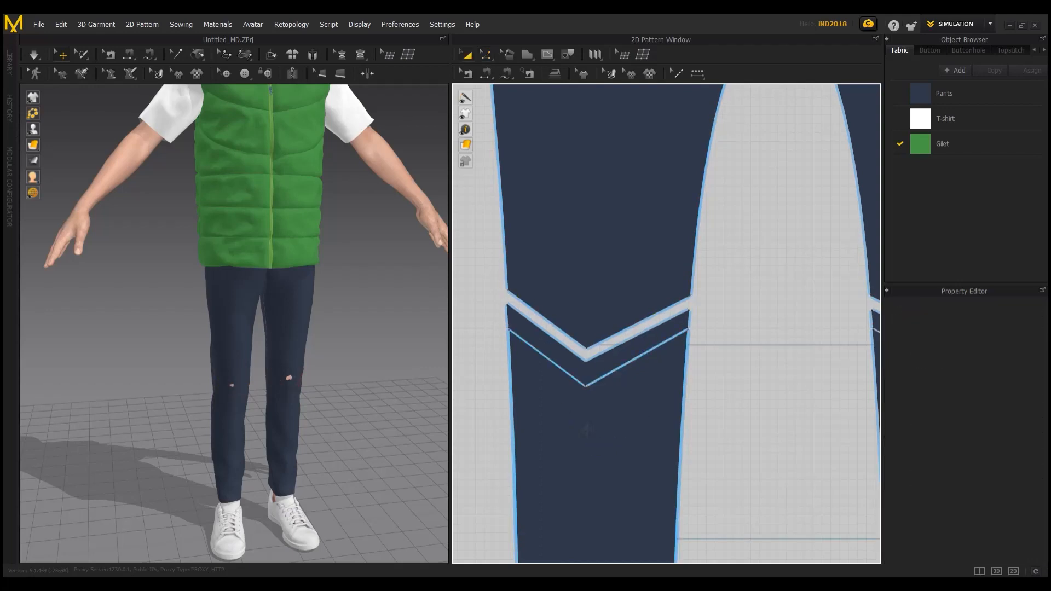
drag(591, 431, 592, 439)
click(741, 367)
Assign the Gilet fabric to the V-shaped stripe piece of the first front leg.
click(620, 362)
scroll(1025, 474, down, 5)
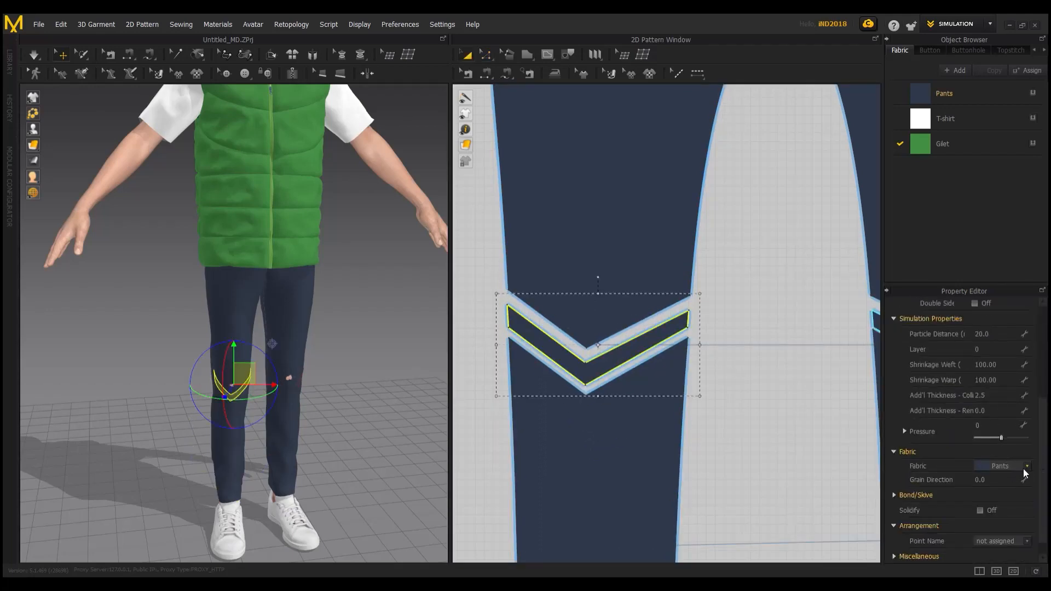
click(1009, 490)
click(767, 396)
Assign the Gilet fabric to the mirrored V-shaped stripe on the other front leg.
middle_drag(767, 396, 568, 379)
mouse_move(752, 350)
mouse_down()
mouse_move(753, 338)
mouse_move(750, 346)
mouse_up()
key(ctrl+z)
click(640, 383)
click(752, 342)
click(1024, 468)
click(1008, 491)
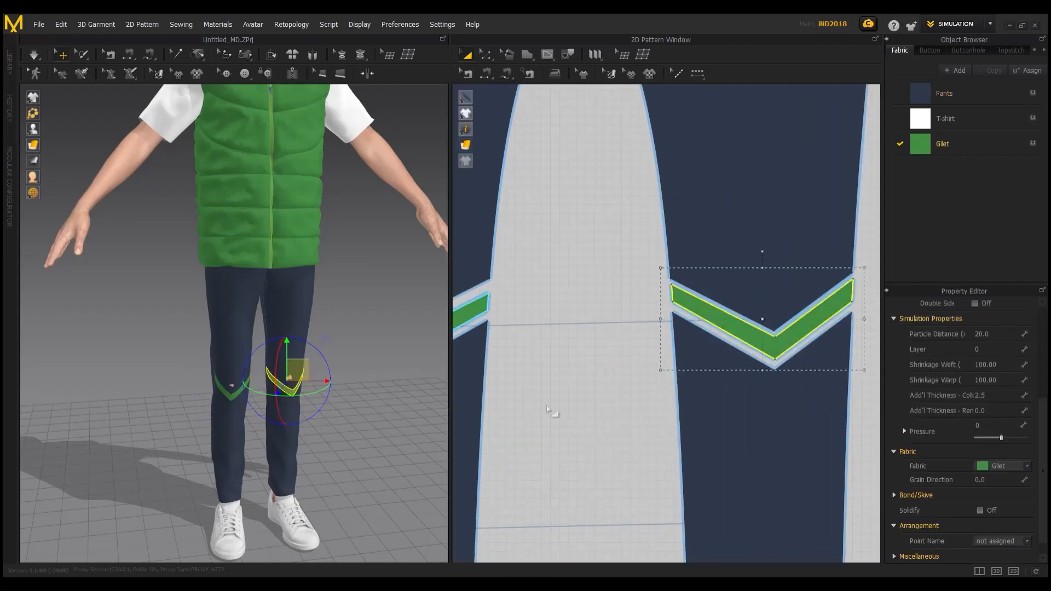
click(551, 412)
Simulate and inspect the knee stripes in the full 3D view, and restore the side-by-side 3D and 2D layout.
click(997, 571)
scroll(482, 382, down, 2)
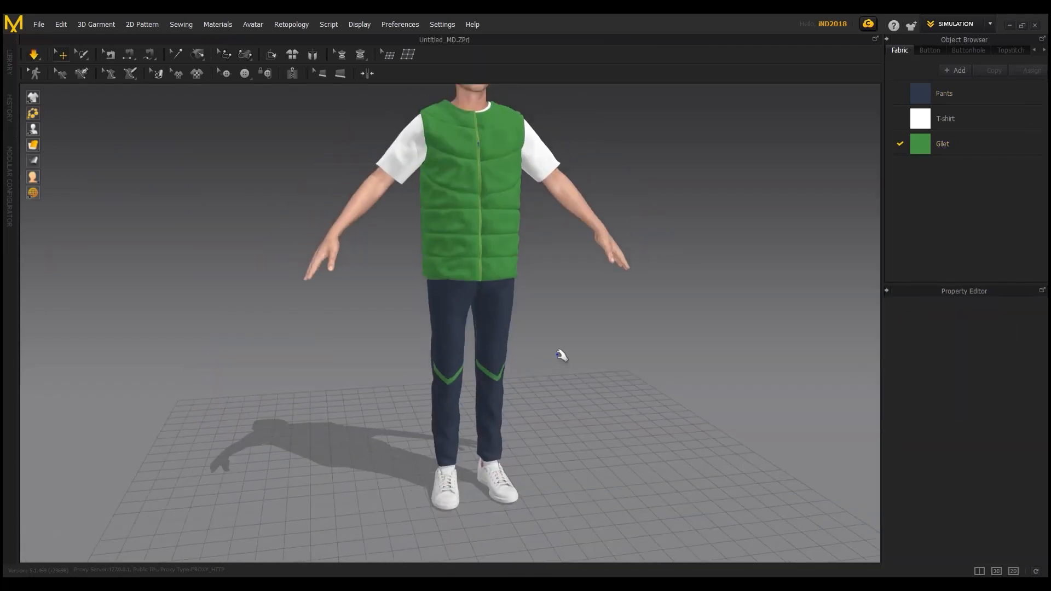
right_drag(565, 328, 689, 319)
scroll(539, 403, up, 5)
middle_drag(540, 403, 518, 280)
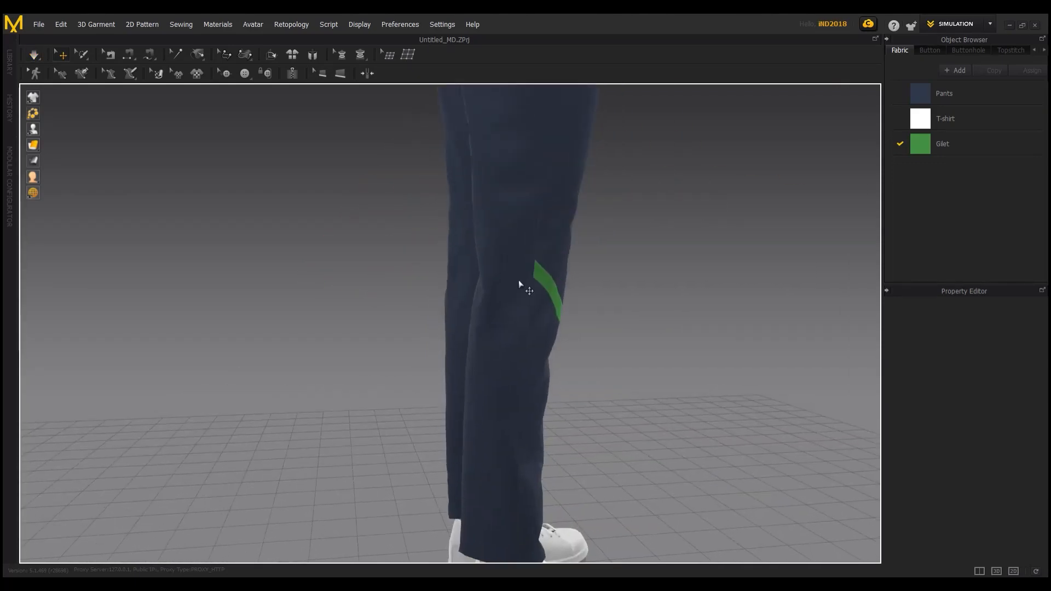
click(979, 571)
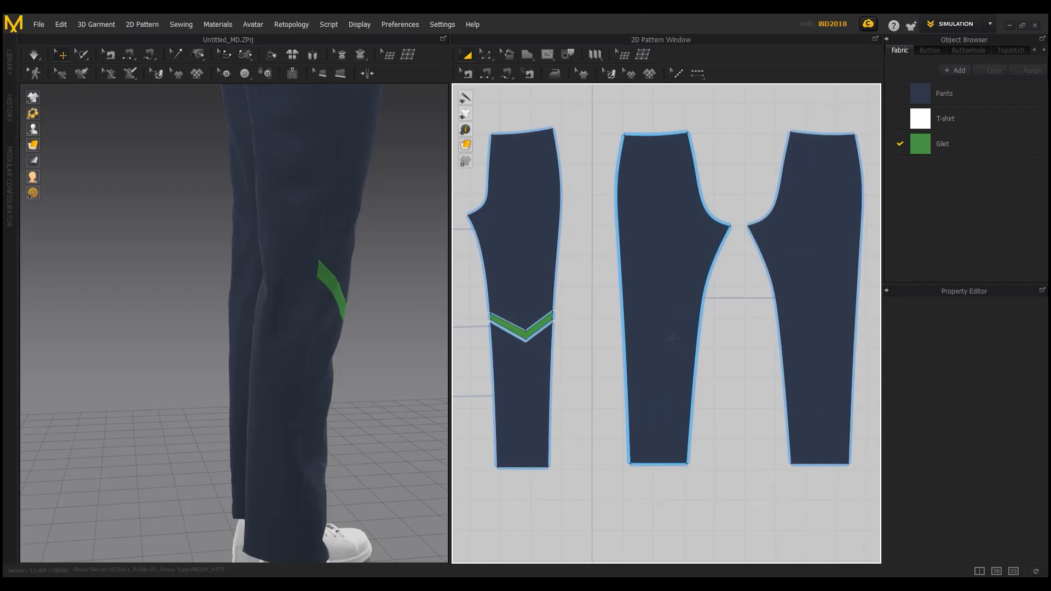
key(s)
scroll(635, 335, up, 2)
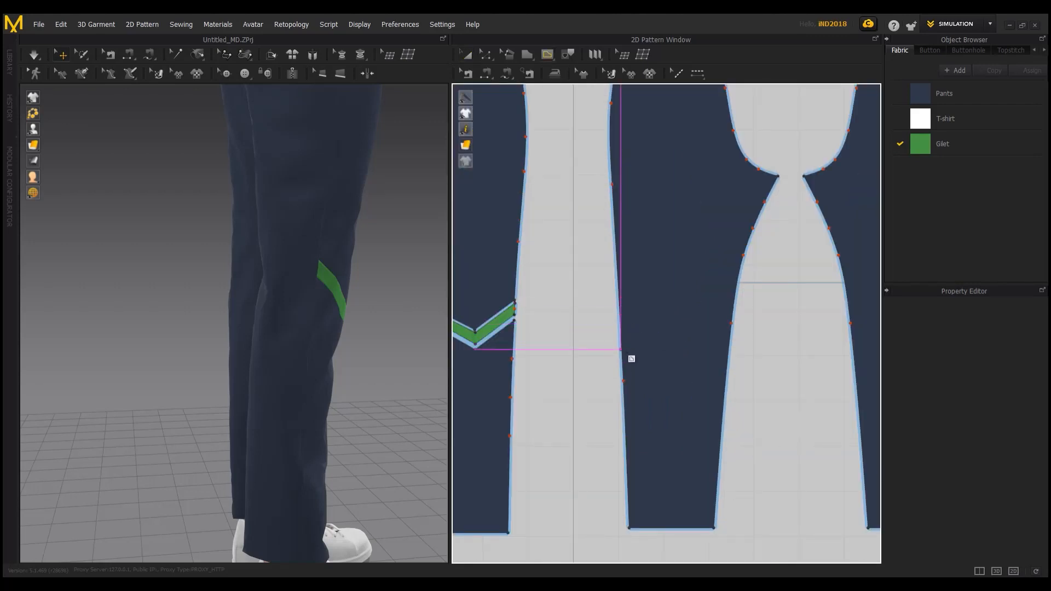
click(621, 349)
click(673, 314)
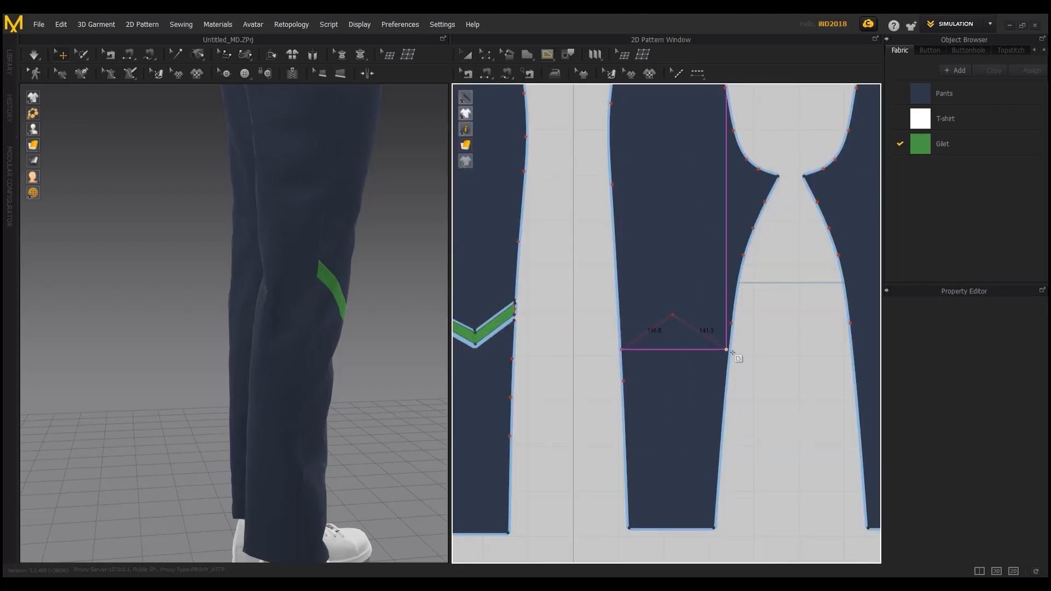
scroll(732, 352, up, 3)
click(730, 354)
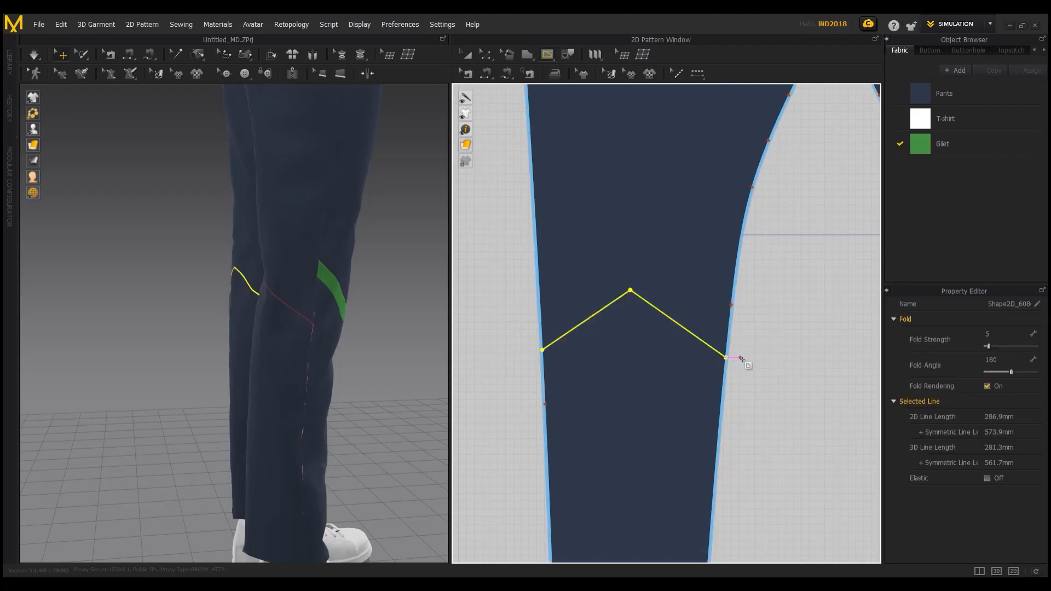
key(Delete)
Draw a V-shaped internal line about 272 mm long across the back leg at knee height and nudge it slightly upward.
click(539, 290)
click(627, 341)
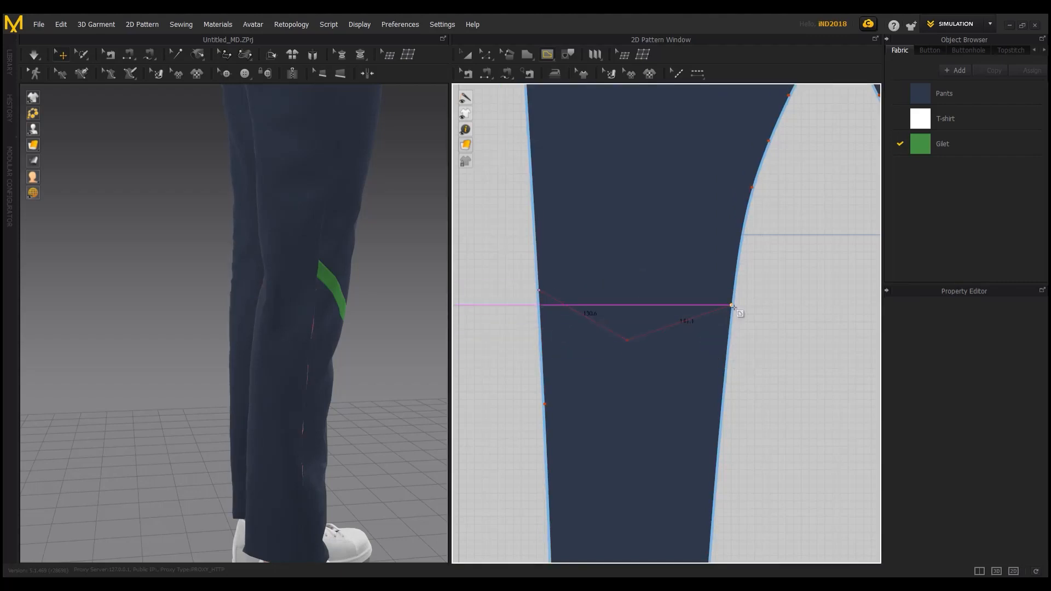
click(731, 305)
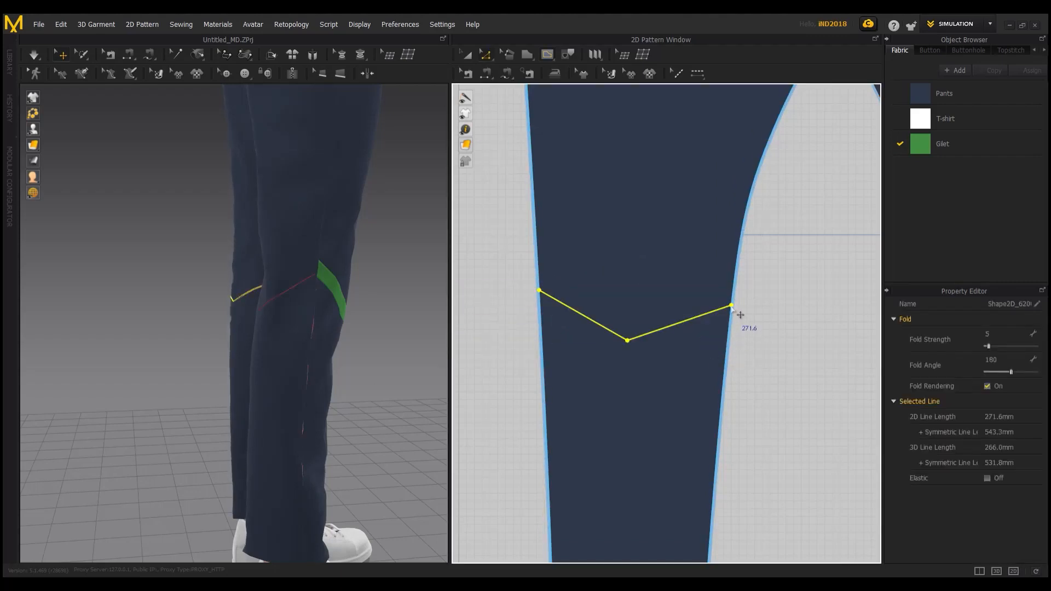
key(Up)
key(Up)
key(Up)
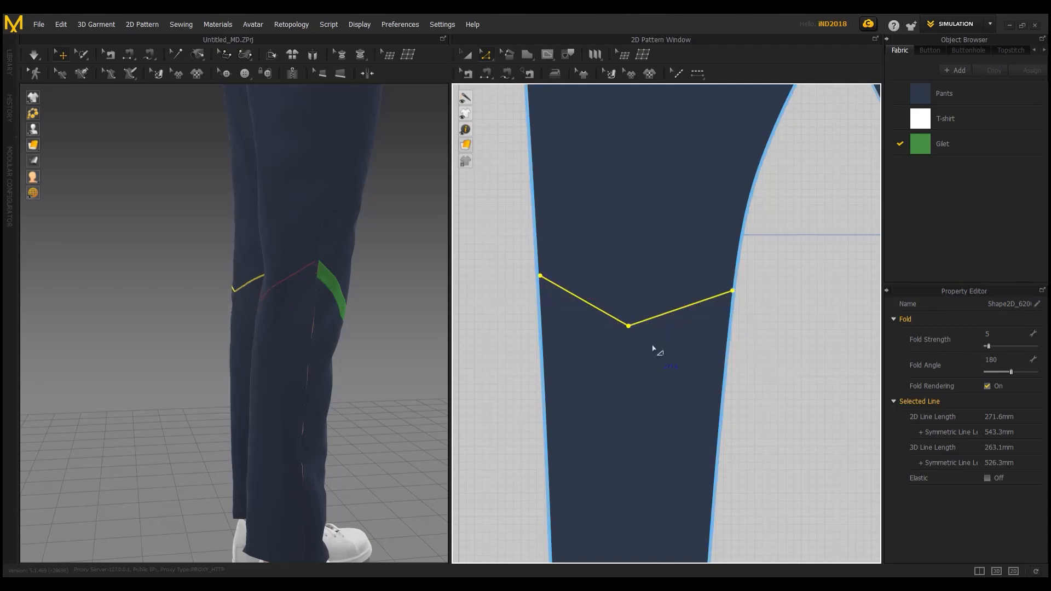
key(Escape)
Place a copy of the V-shaped line just below the original and cut the leg pattern along the copy.
drag(633, 331, 633, 355)
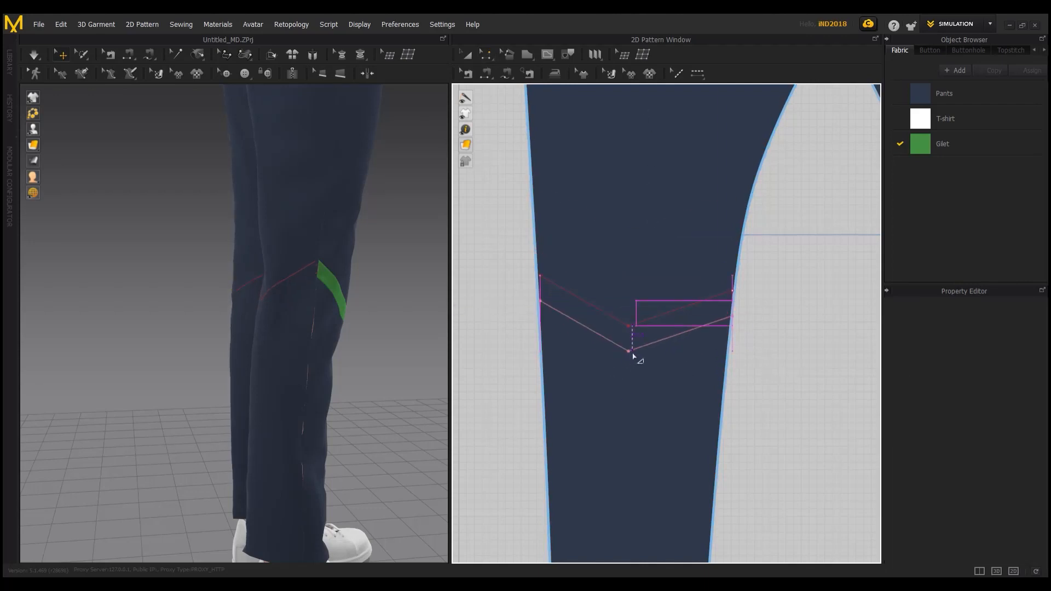
click(632, 353)
click(813, 385)
double_click(668, 338)
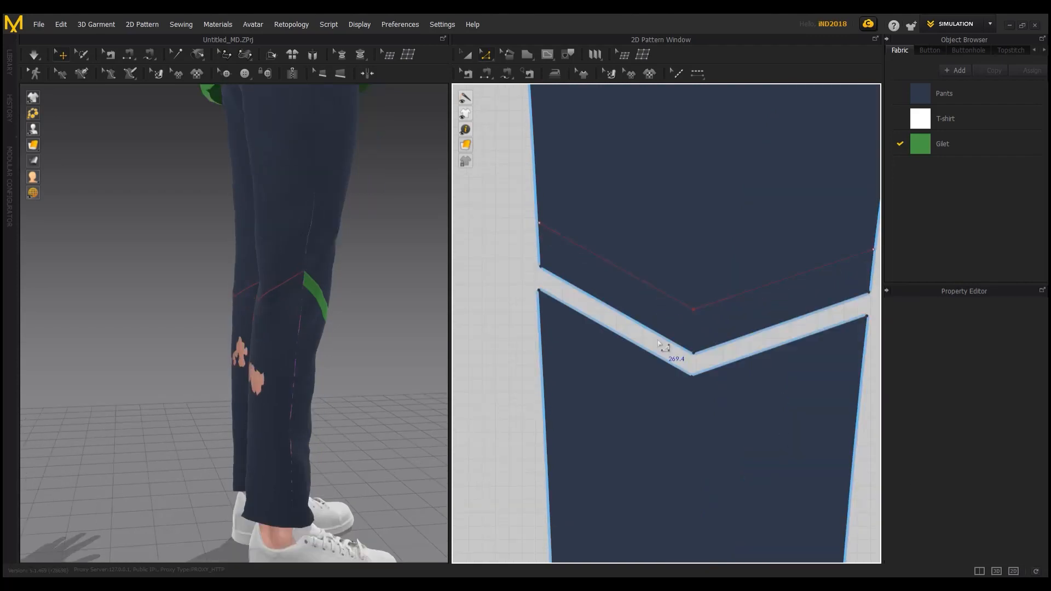
scroll(633, 347, down, 3)
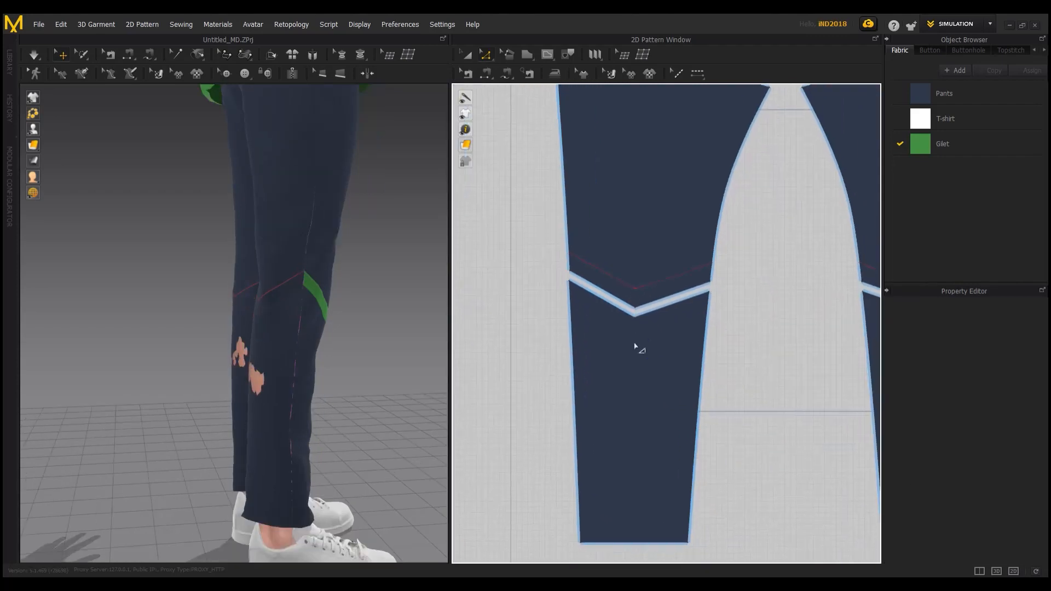
Try to cut the upper leg piece along the remaining V-shaped line.
click(633, 347)
scroll(633, 347, up, 5)
click(677, 276)
click(812, 317)
key(z)
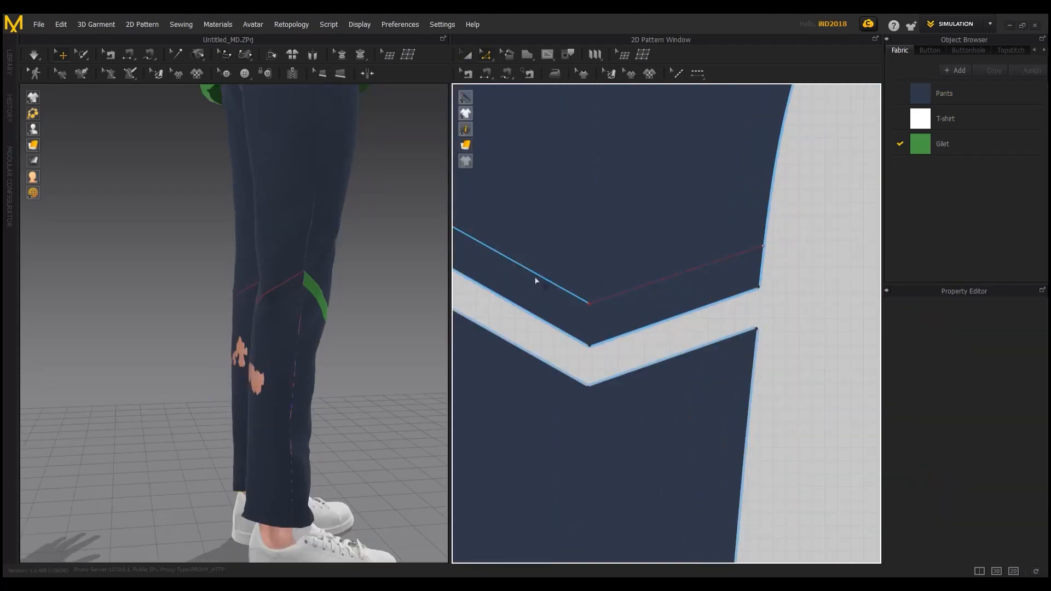
click(534, 274)
shift+click(645, 286)
key(a)
scroll(611, 353, down, 3)
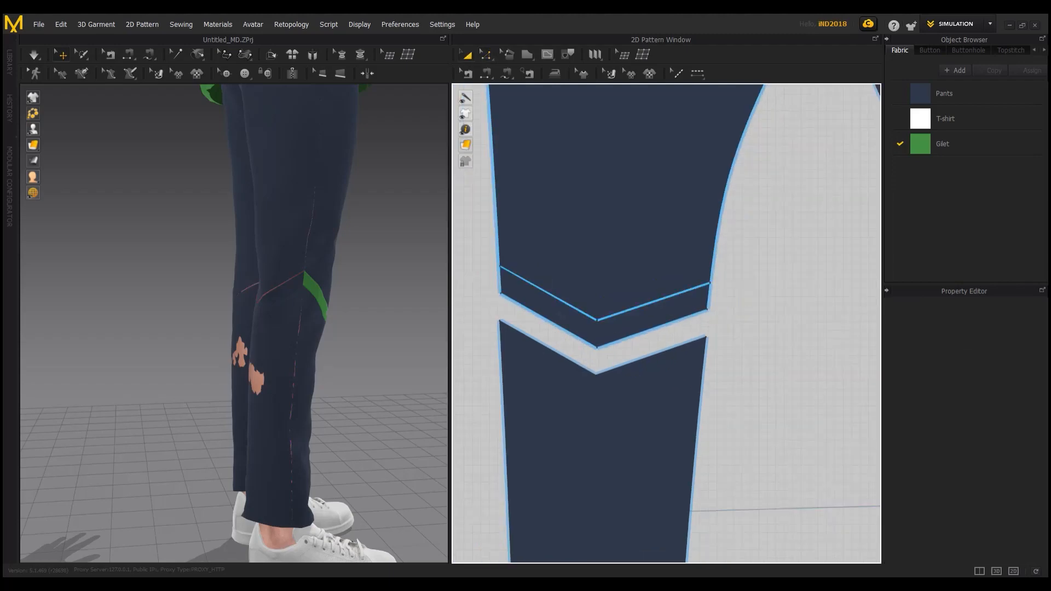
click(539, 268)
Move the loose endpoint of the V-shaped line onto the leg's outer edge and check the line's other end.
scroll(521, 319, up, 5)
click(520, 319)
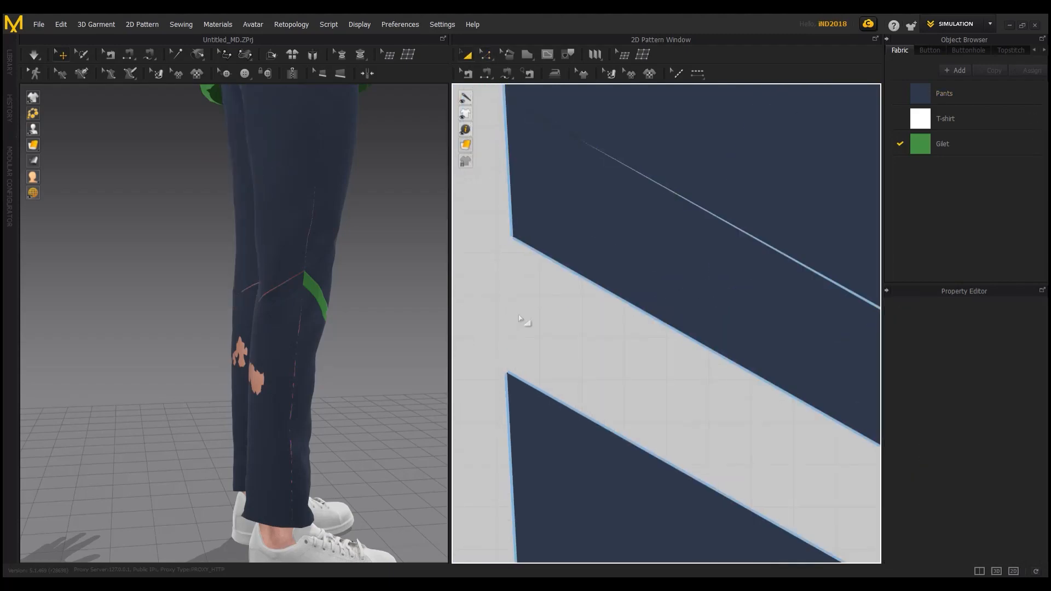
middle_drag(510, 159, 544, 309)
scroll(544, 309, up, 6)
middle_drag(518, 115, 520, 351)
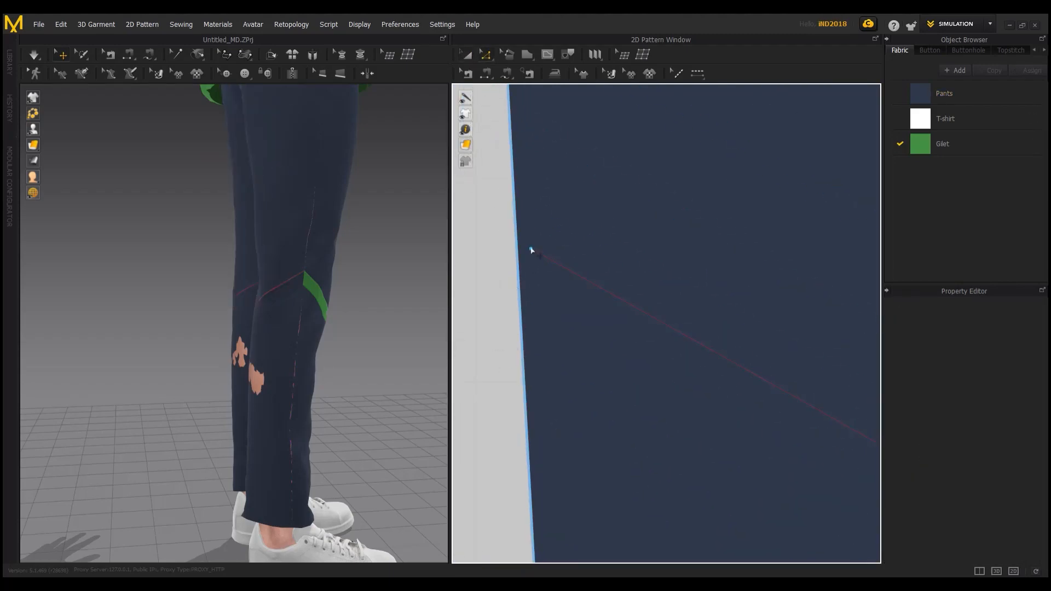
drag(530, 249, 518, 249)
scroll(683, 343, down, 3)
middle_drag(683, 343, 605, 343)
scroll(711, 348, down, 3)
middle_drag(843, 356, 764, 353)
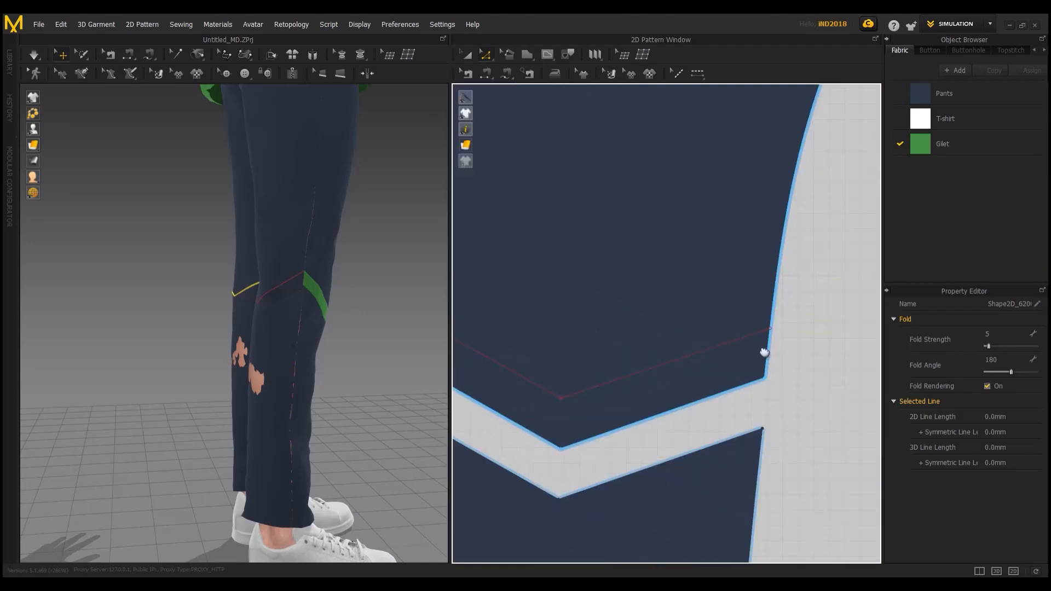
scroll(771, 347, up, 6)
scroll(720, 213, down, 3)
middle_drag(570, 385, 698, 379)
scroll(690, 364, down, 4)
Cut the upper leg piece along the V-shaped line to separate the knee stripe.
click(624, 305)
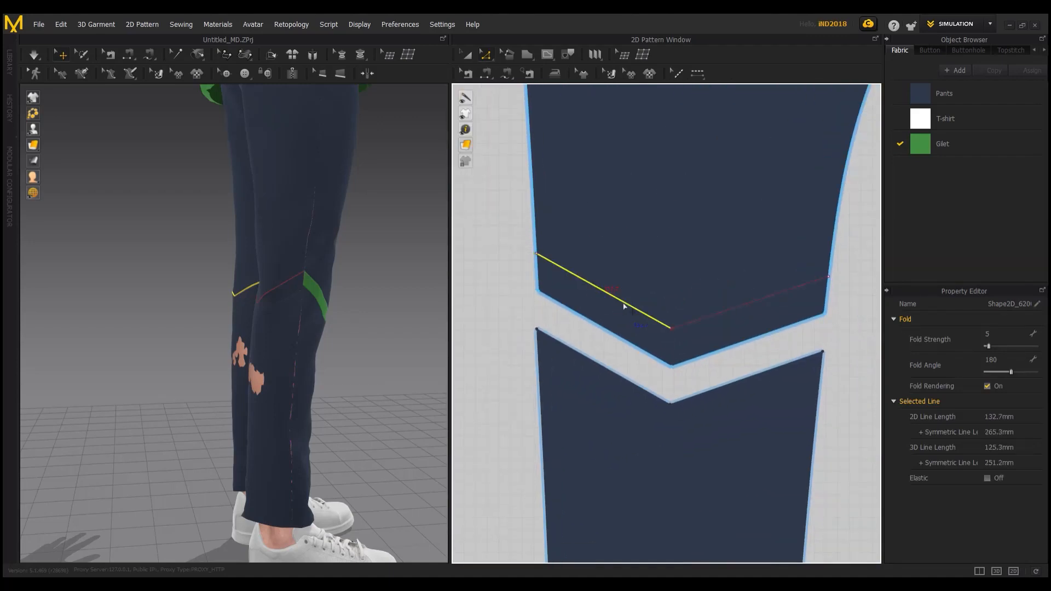
key(ctrl+x)
key(a)
Assign the Gilet fabric to the V-shaped knee stripe of the first back leg.
click(581, 329)
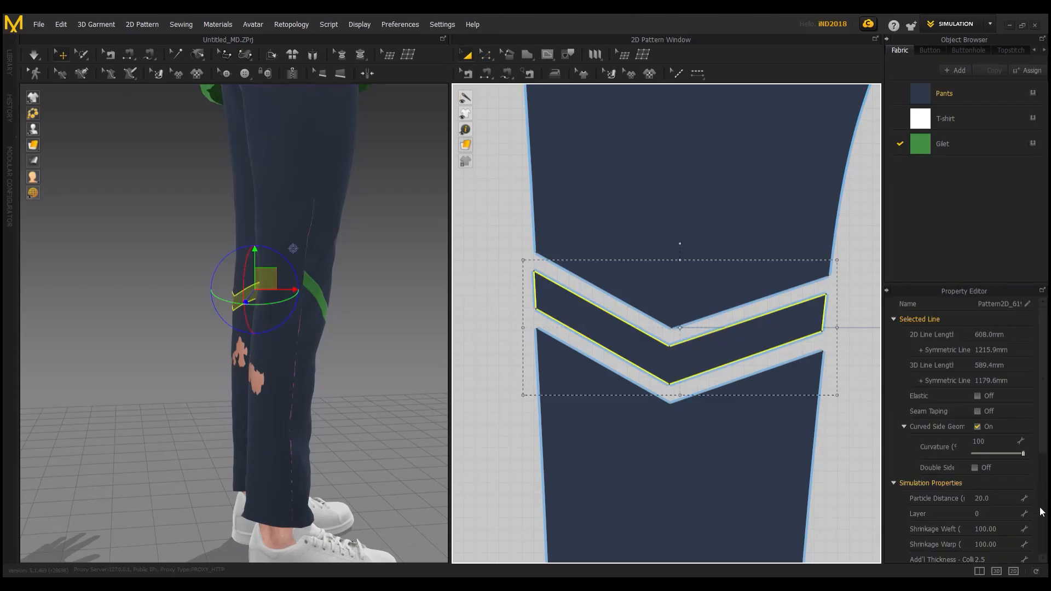
scroll(1018, 487, down, 3)
click(1027, 499)
click(1011, 525)
click(486, 378)
Assign the Gilet fabric to the mirrored knee stripe on the other back leg.
scroll(486, 377, down, 6)
scroll(709, 372, up, 8)
click(710, 356)
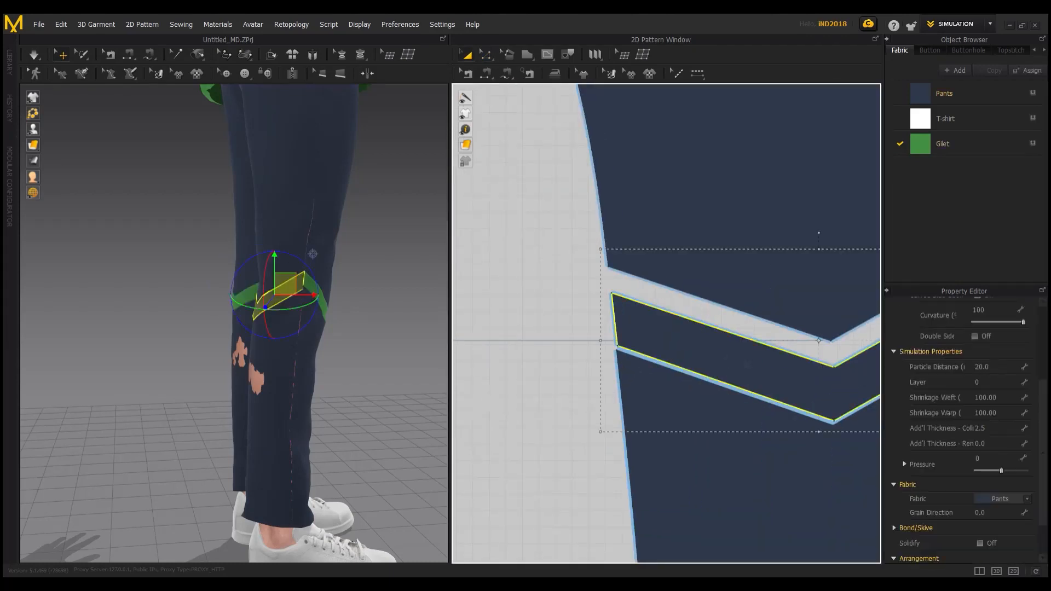
click(1028, 500)
click(1010, 522)
click(353, 339)
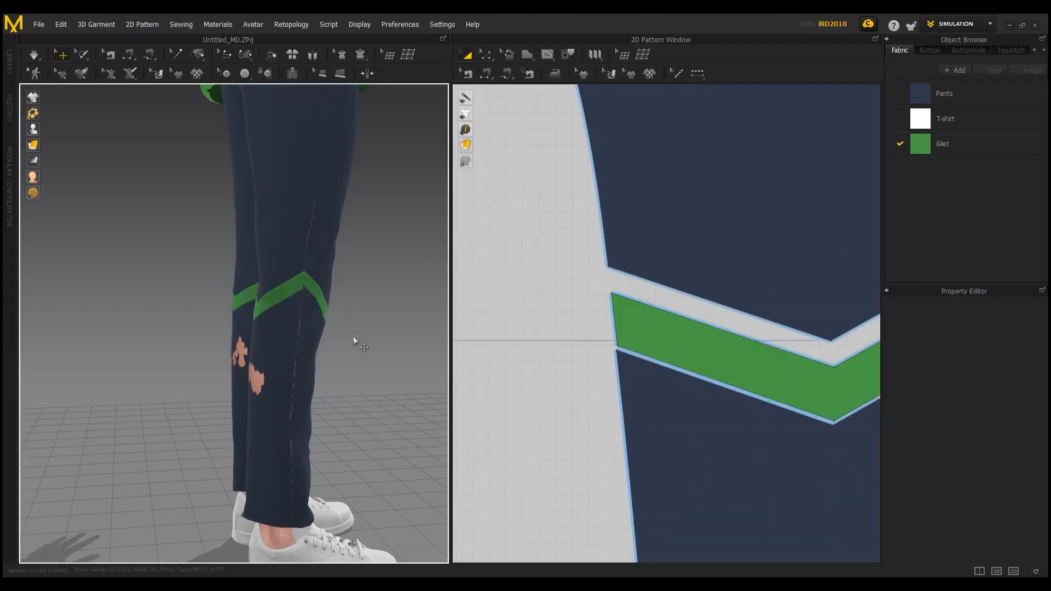
Simulate the outfit in the full 3D view and inspect the completed stripes around both legs.
scroll(569, 329, down, 6)
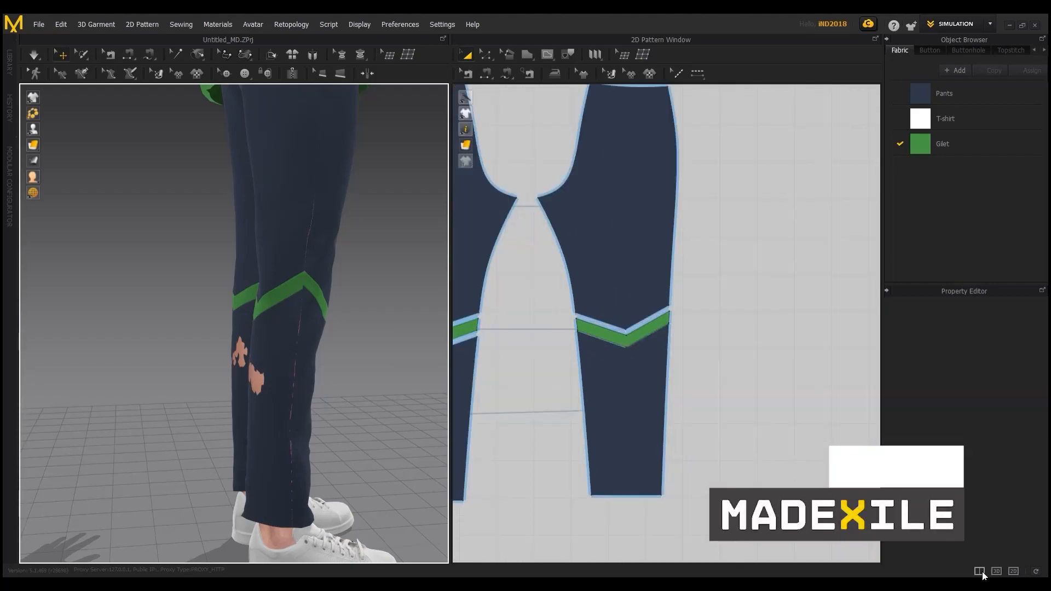
click(996, 570)
scroll(565, 347, down, 2)
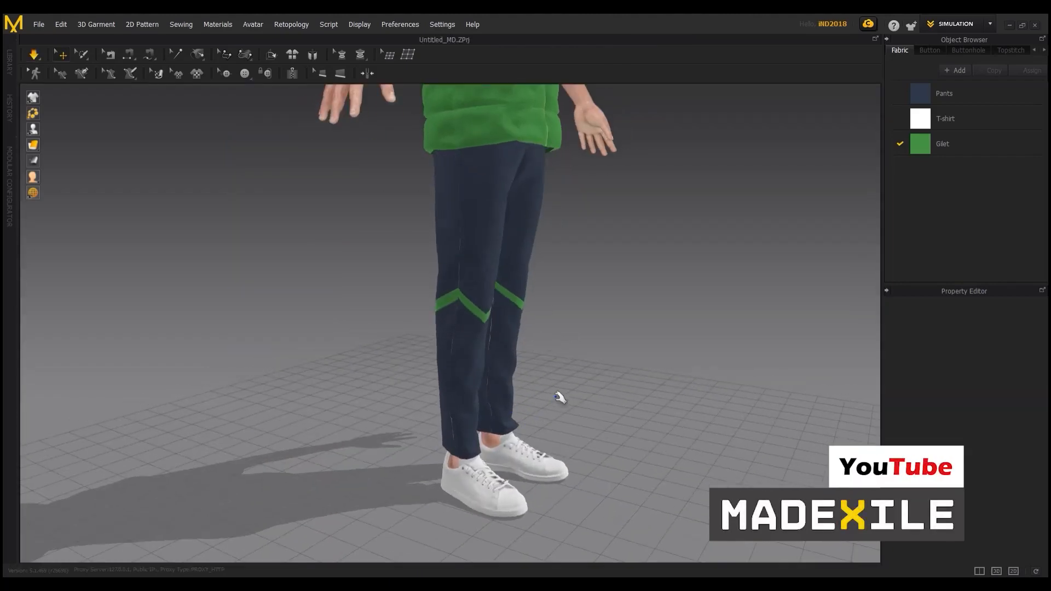
right_drag(559, 397, 537, 356)
key(space)
scroll(568, 357, down, 4)
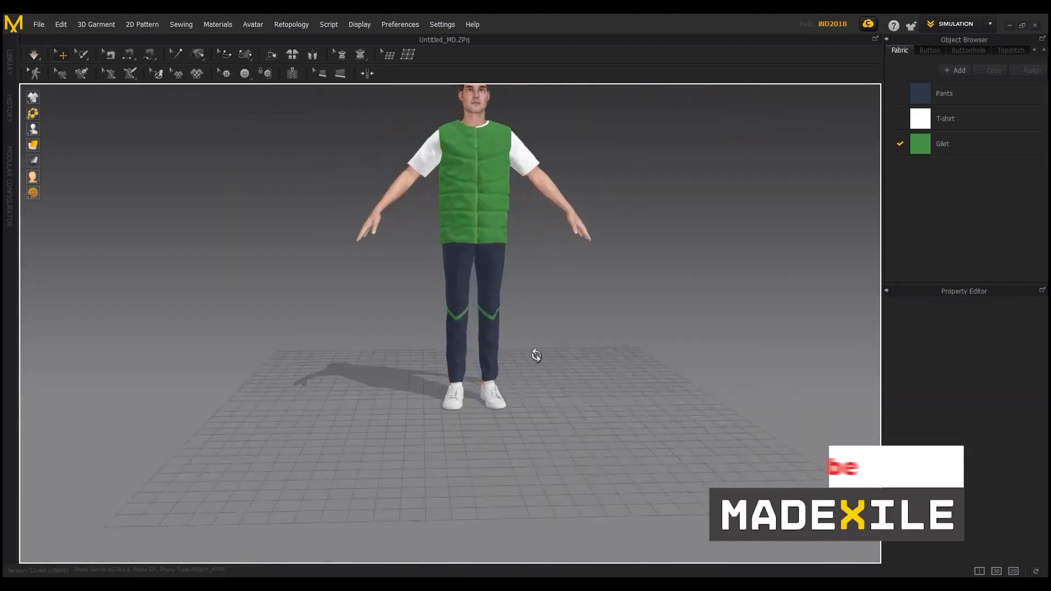
scroll(534, 364, up, 3)
Change the T-shirt fabric's colour to light grey.
click(925, 123)
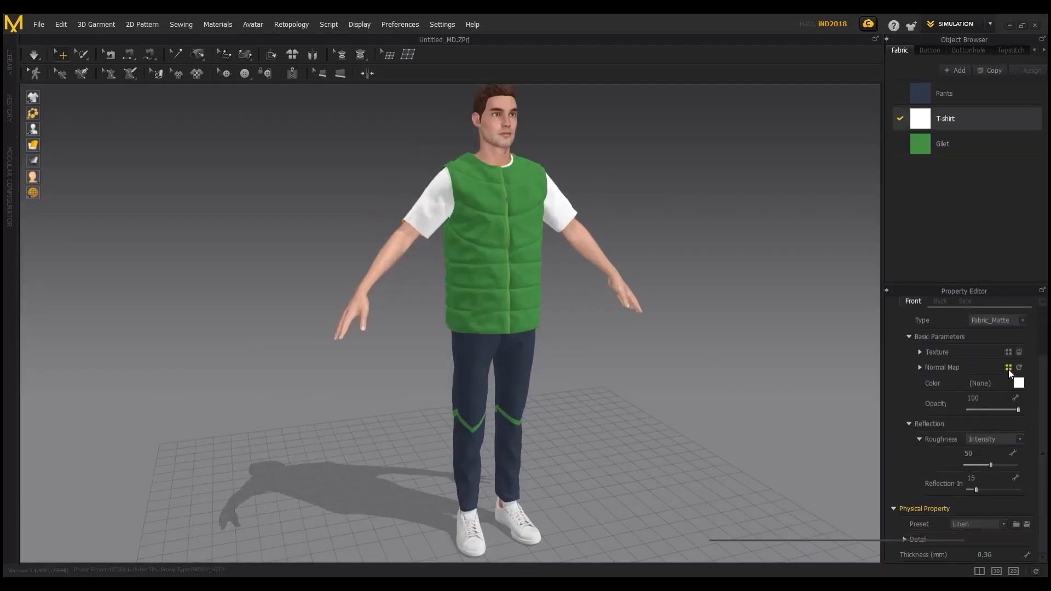
click(733, 176)
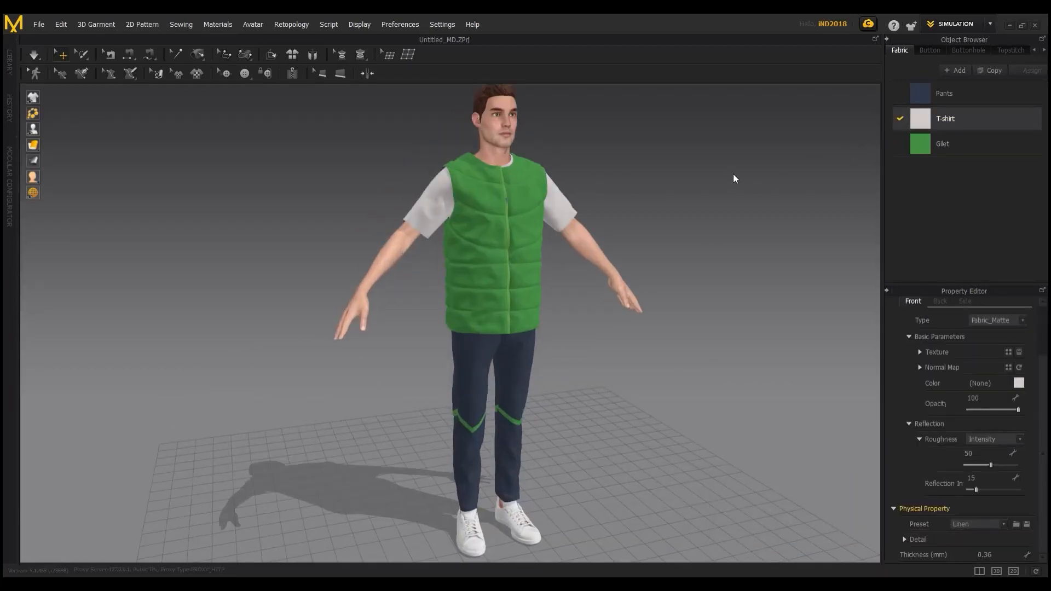
right_drag(682, 381, 644, 367)
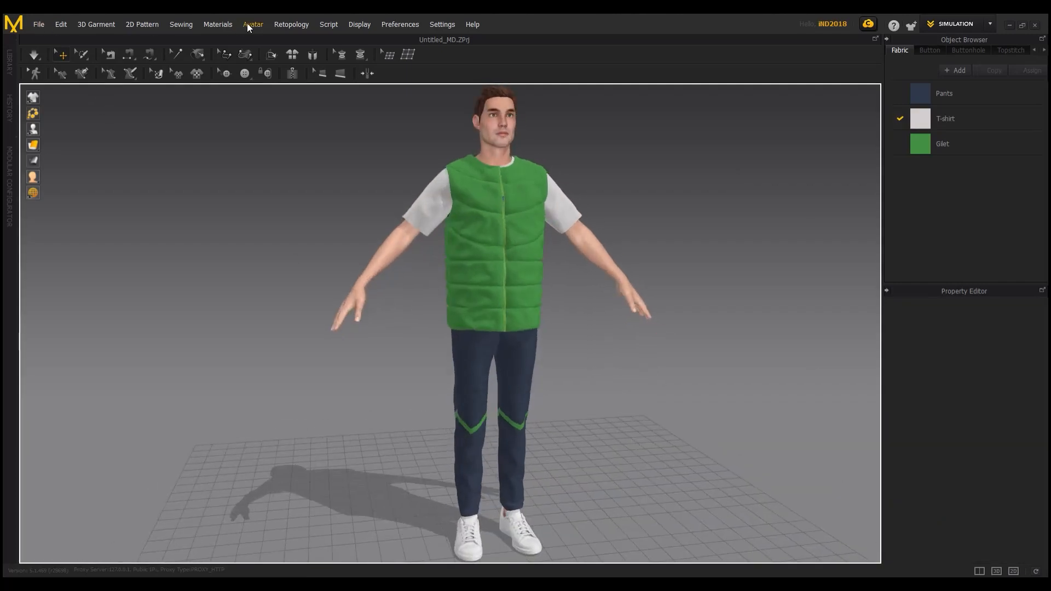
Apply the M_02 pose from the male avatar library to the avatar and close the library.
click(9, 61)
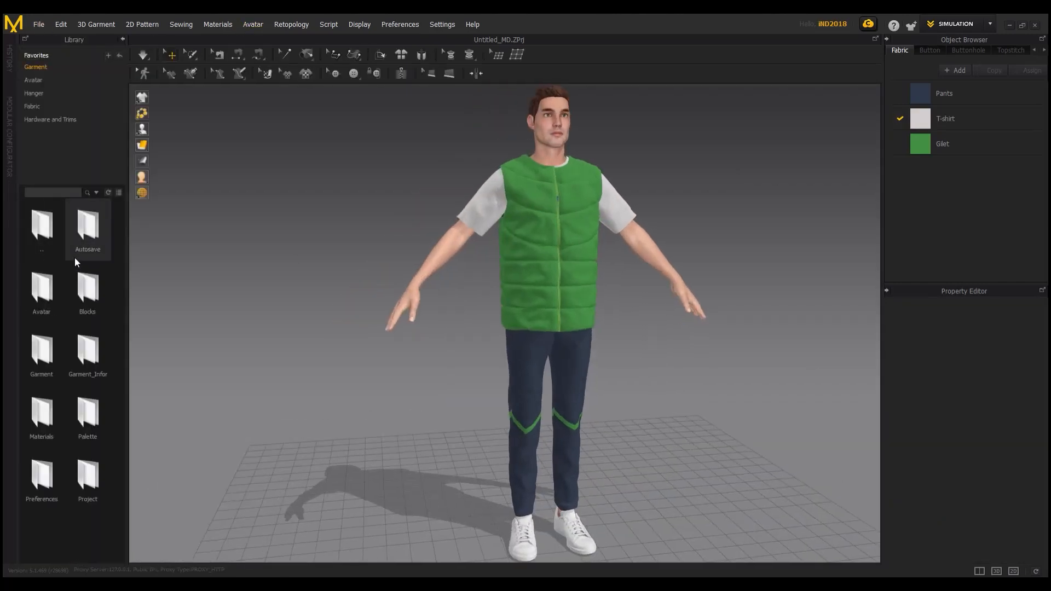
double_click(71, 237)
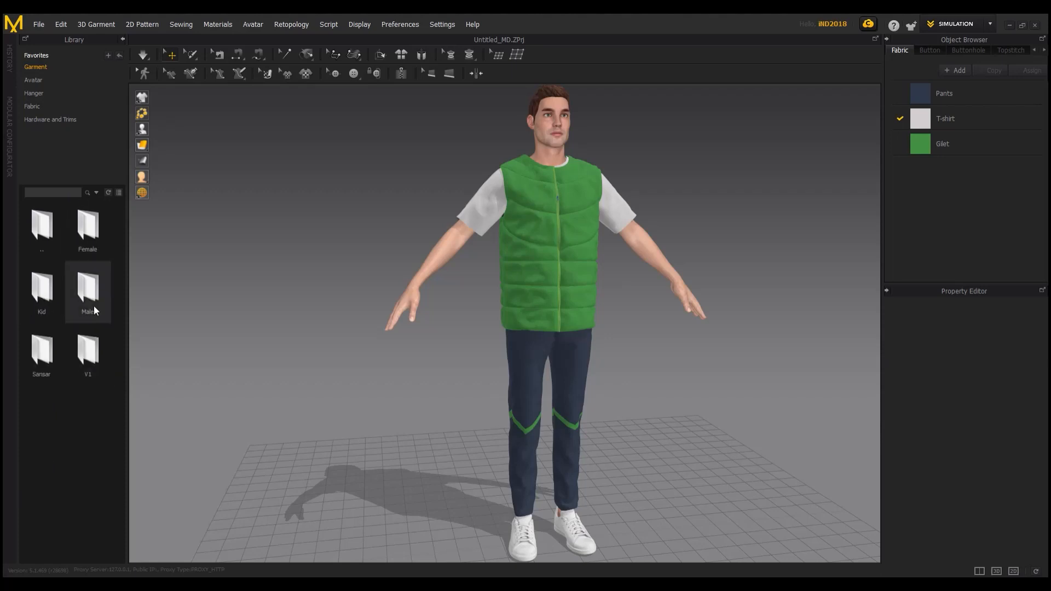
double_click(42, 353)
drag(42, 287, 531, 327)
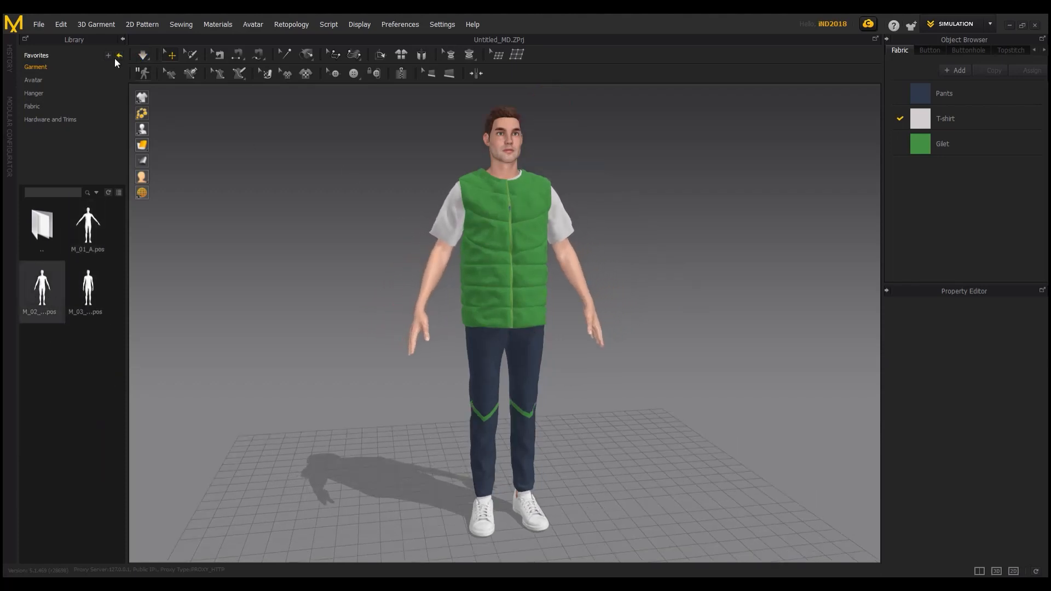
click(122, 39)
Examine the quilted vest's fit, zip and shoulders on the reposed avatar in close-up from several angles.
right_drag(517, 347, 528, 317)
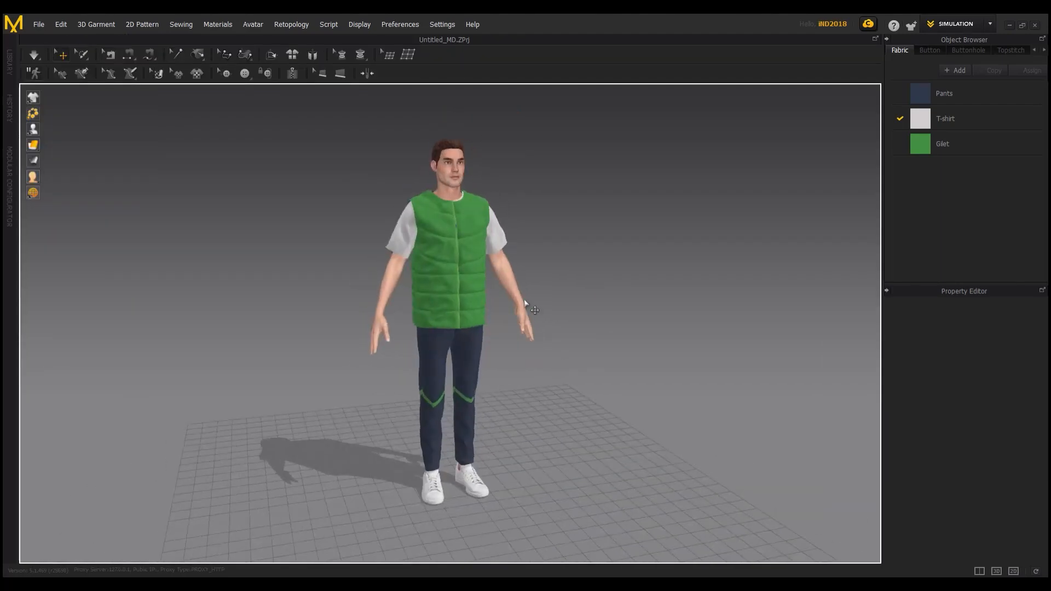
scroll(524, 299, up, 3)
middle_drag(502, 230, 498, 302)
scroll(537, 298, up, 5)
right_drag(537, 298, 480, 302)
scroll(481, 265, up, 1)
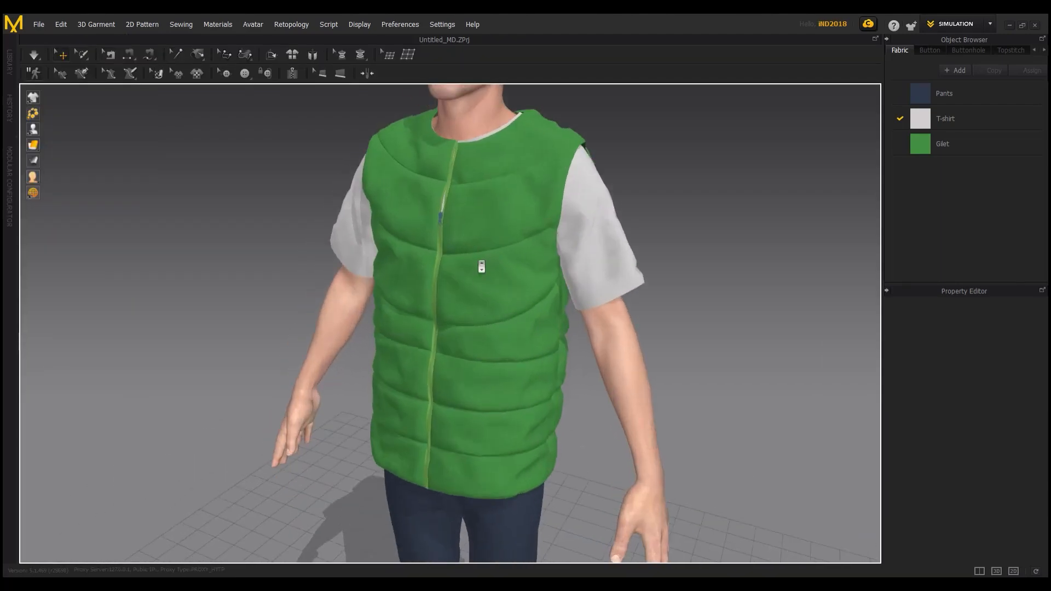
middle_drag(481, 265, 487, 365)
scroll(487, 365, down, 1)
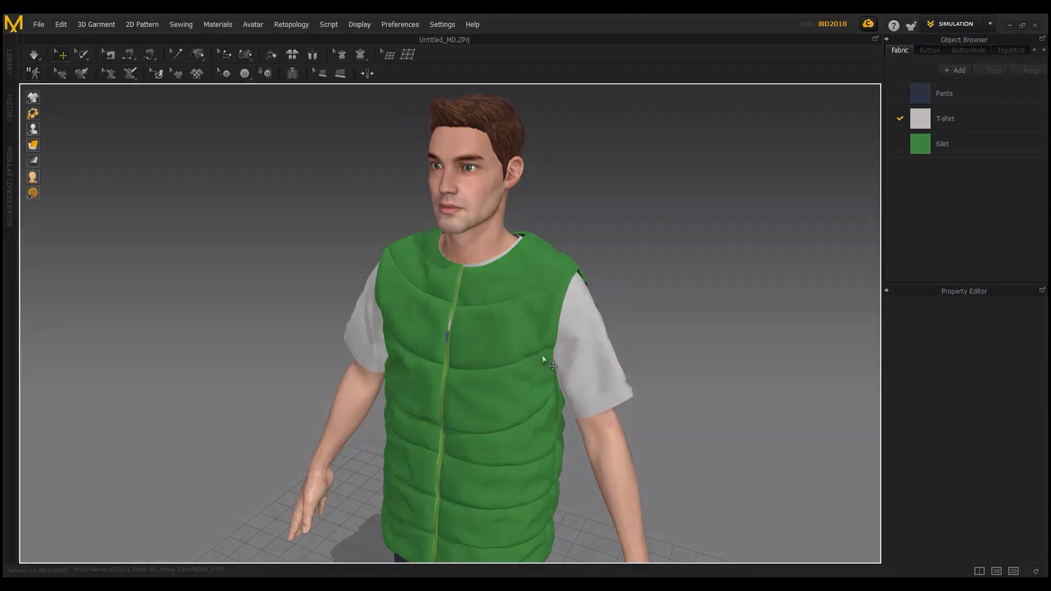